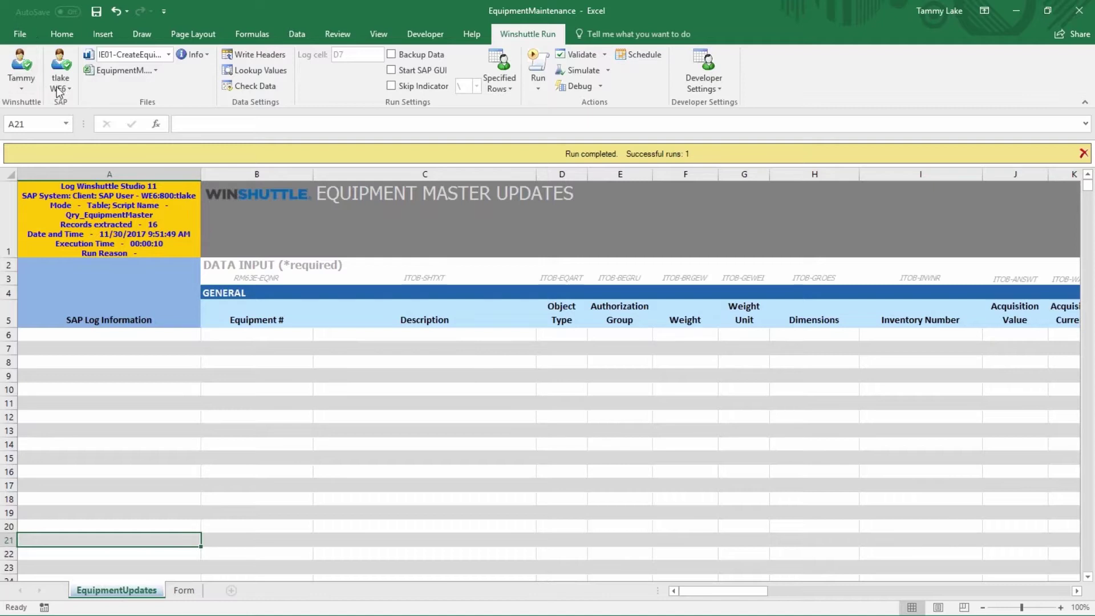
Check the SAP logon information and run the Qry_EquipmentMaster query with its preset run-time criteria.
{"action": "left_click", "coordinate": [64, 90]}
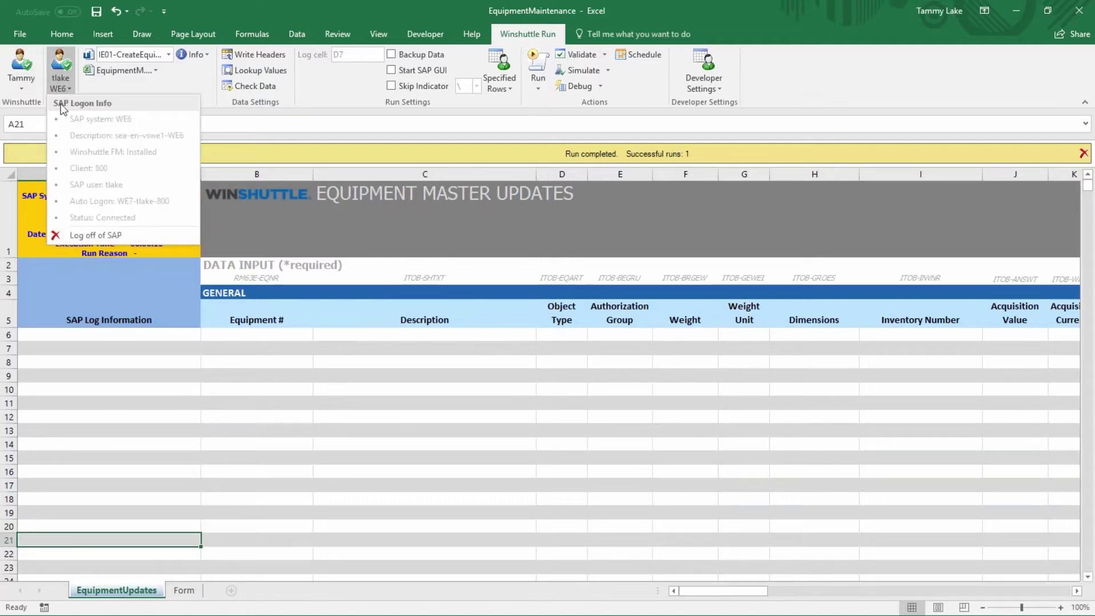
{"action": "left_click", "coordinate": [195, 86]}
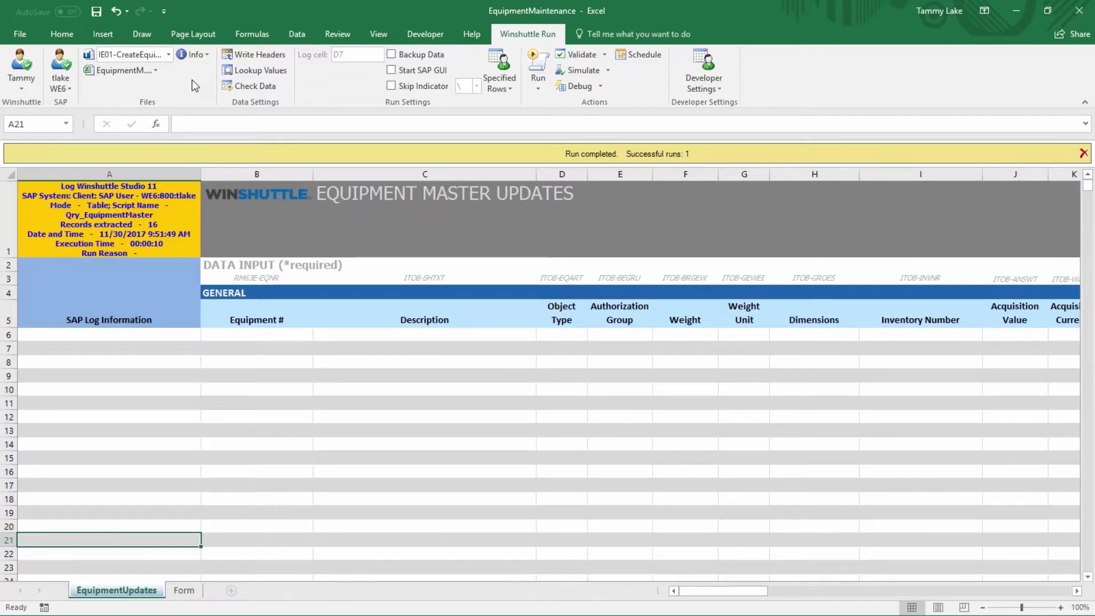
{"action": "left_click", "coordinate": [169, 55]}
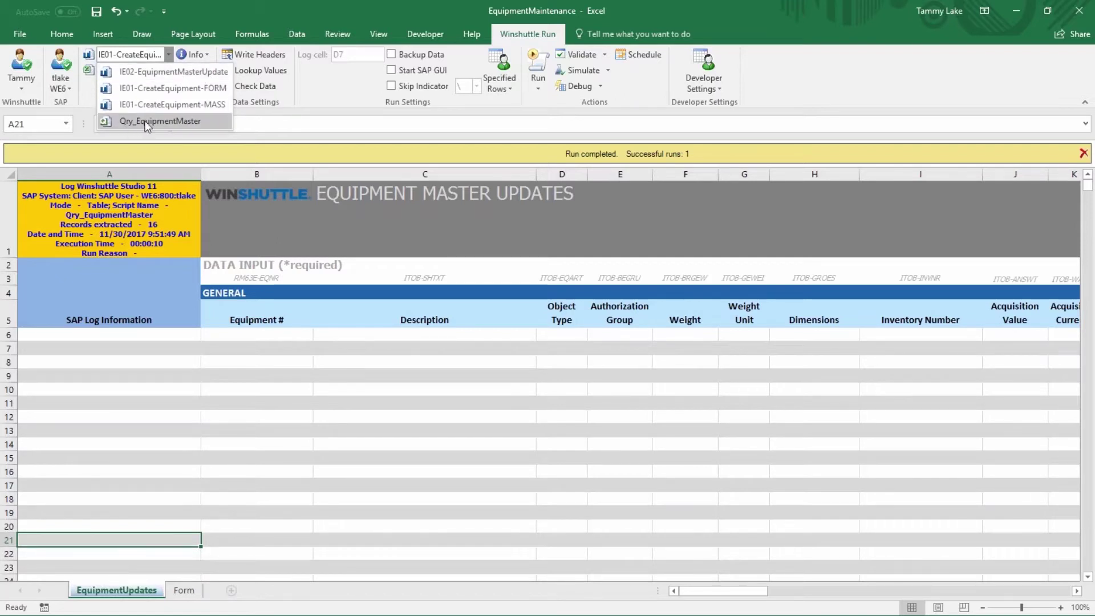
{"action": "left_click", "coordinate": [191, 121]}
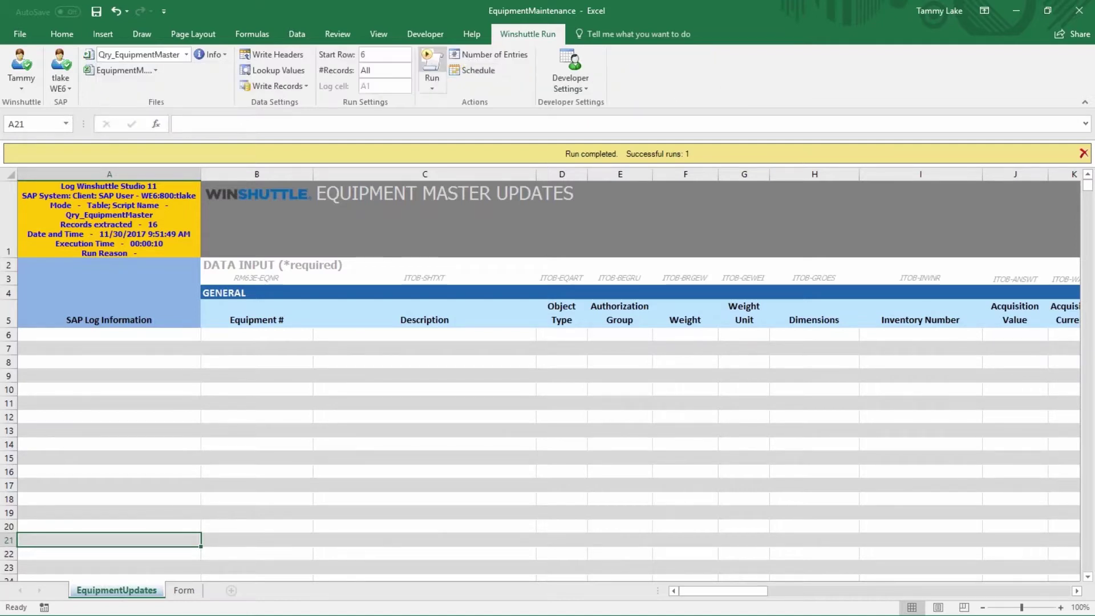
{"action": "left_click", "coordinate": [432, 59]}
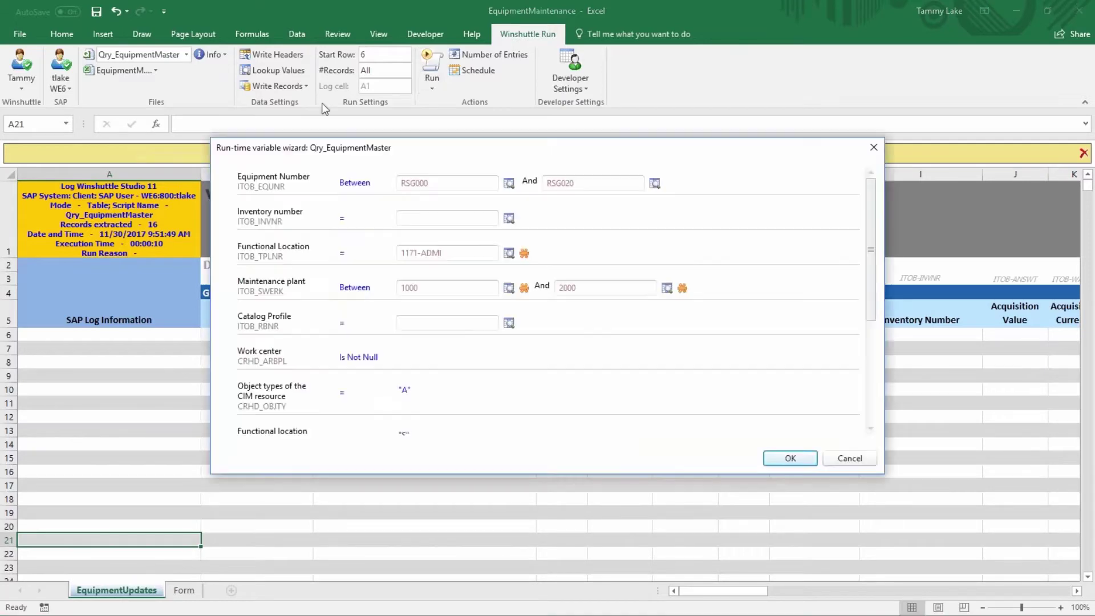
{"action": "left_click", "coordinate": [775, 457]}
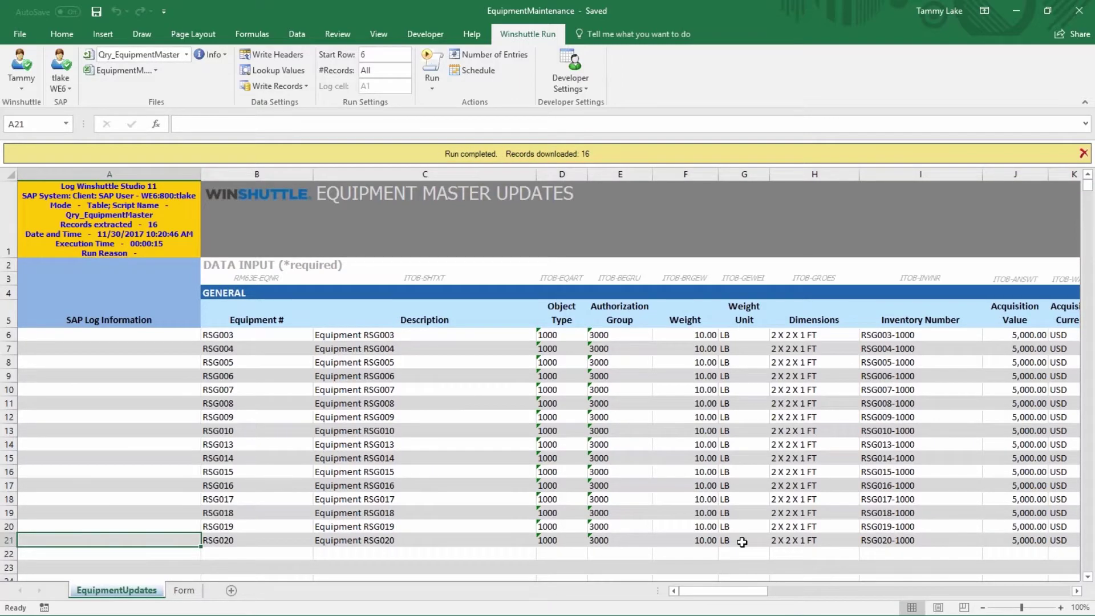
Review the downloaded equipment records and try to look up values for the weight unit in cell G6.
{"action": "left_click_drag", "start_coordinate": [733, 590], "coordinate": [692, 595]}
{"action": "left_click_drag", "start_coordinate": [701, 588], "coordinate": [721, 580]}
{"action": "left_click", "coordinate": [455, 336]}
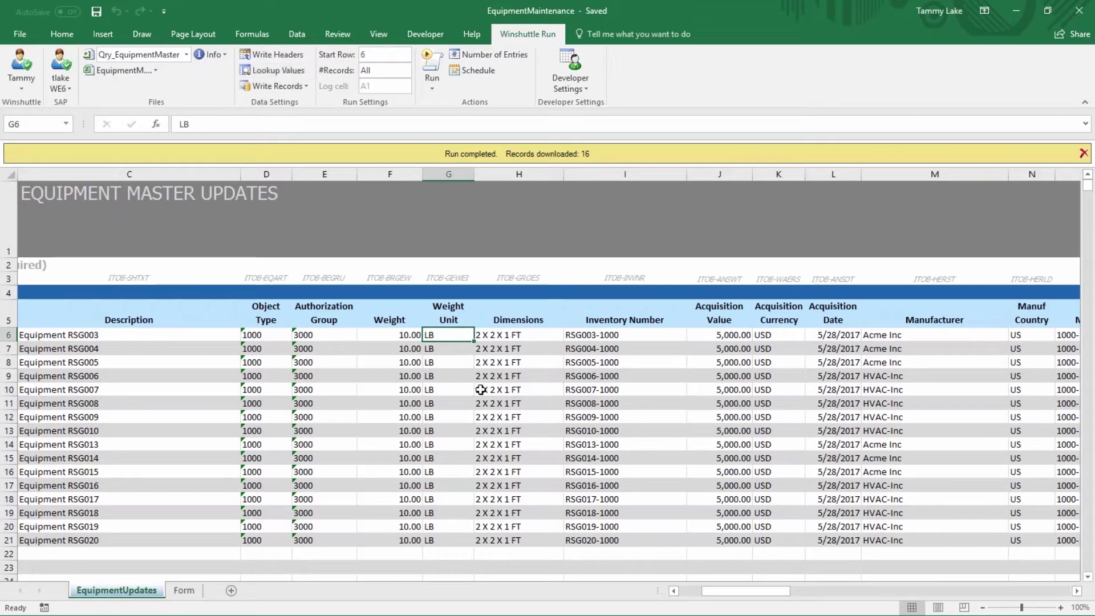
{"action": "left_click", "coordinate": [288, 77]}
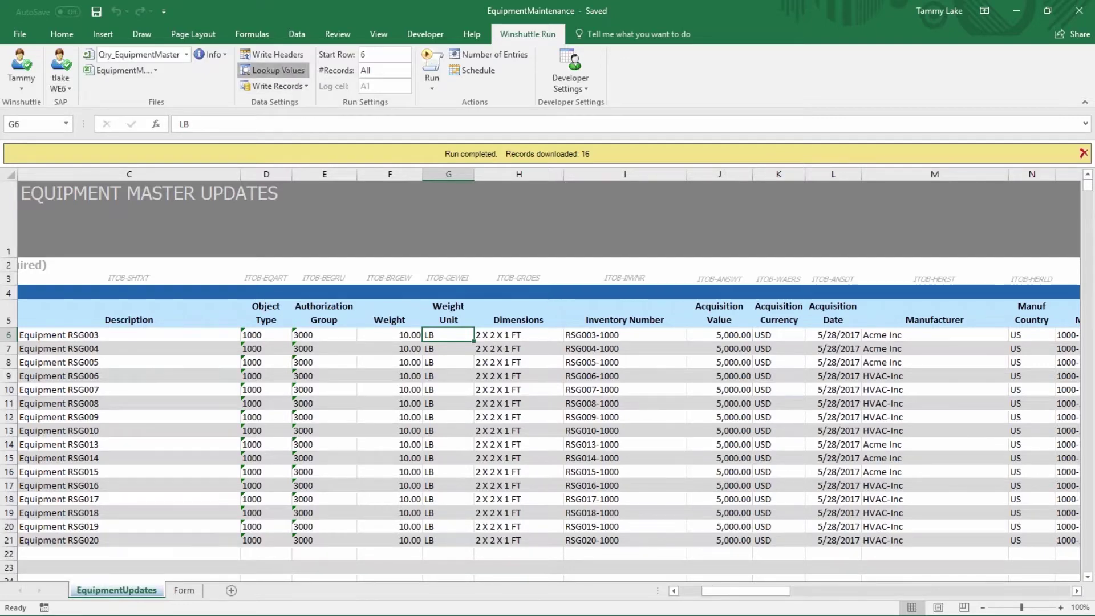
{"action": "left_click", "coordinate": [645, 340]}
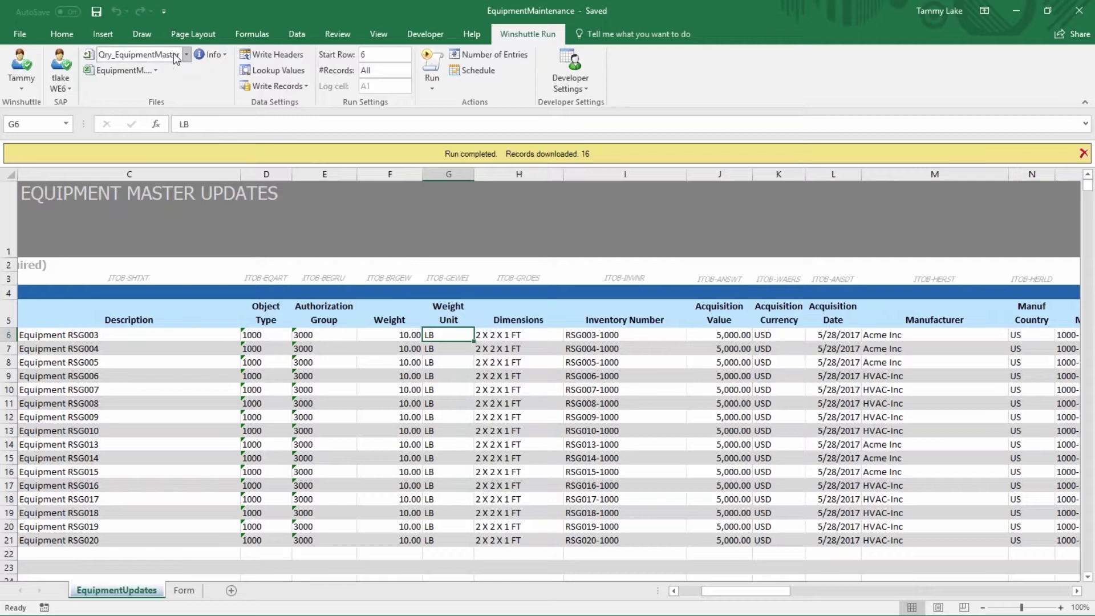
Switch to the IE02-EquipmentMasterUpdate script and look up the SAP units for the weight unit in cell G6.
{"action": "left_click", "coordinate": [187, 55]}
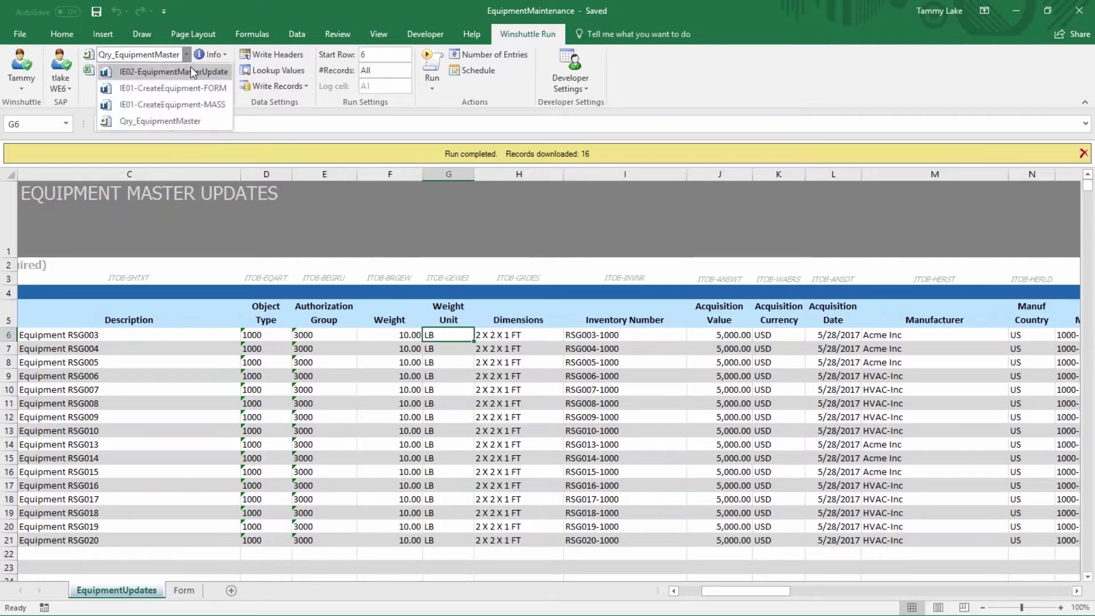
{"action": "left_click", "coordinate": [197, 73]}
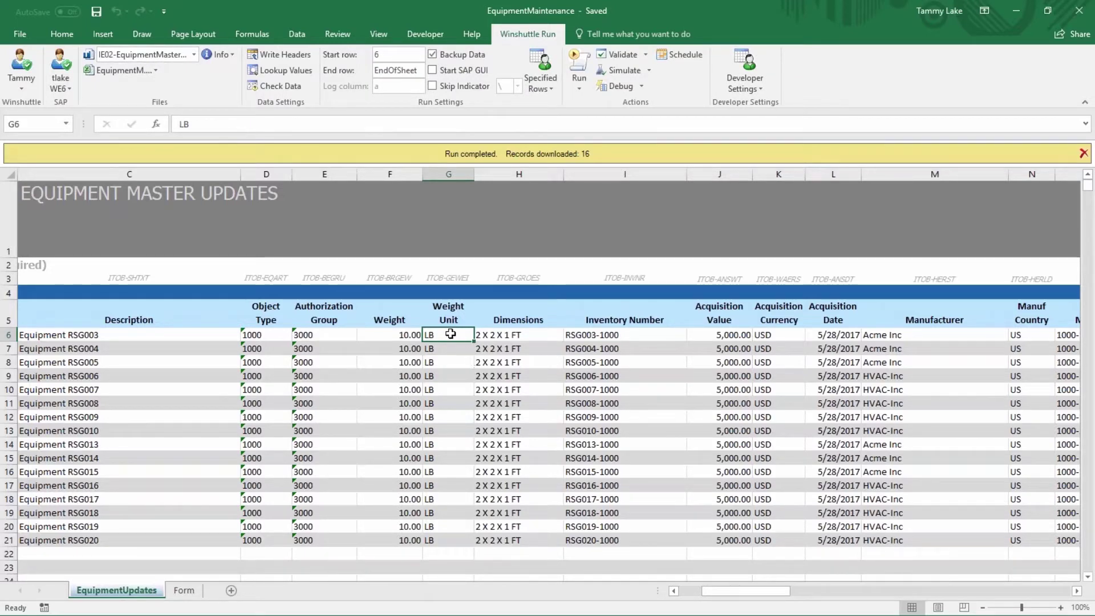
{"action": "left_click", "coordinate": [282, 70]}
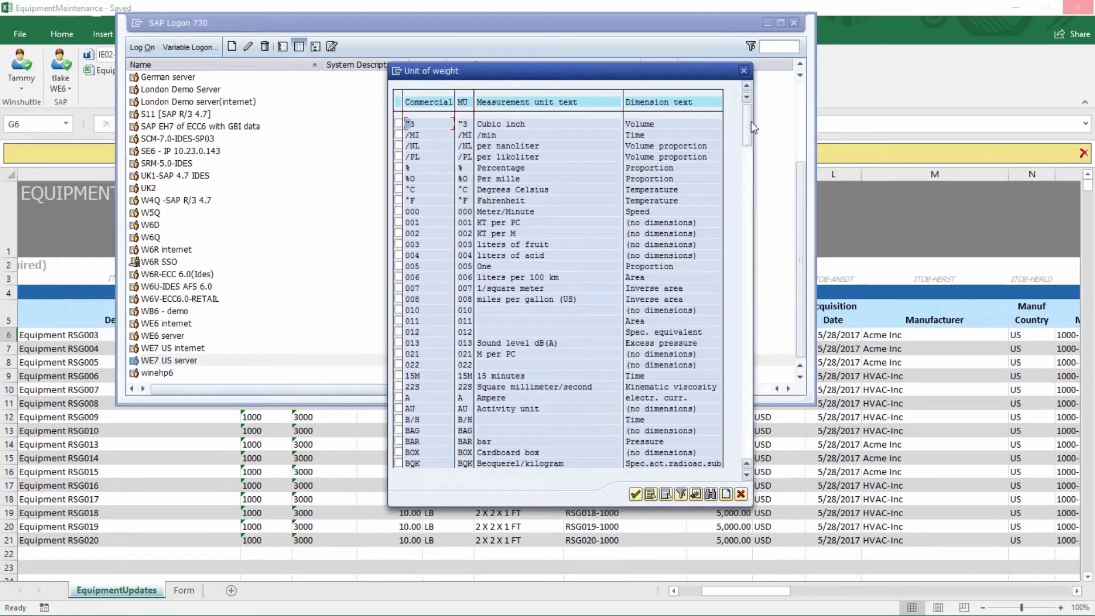
{"action": "left_click_drag", "start_coordinate": [751, 122], "coordinate": [732, 451]}
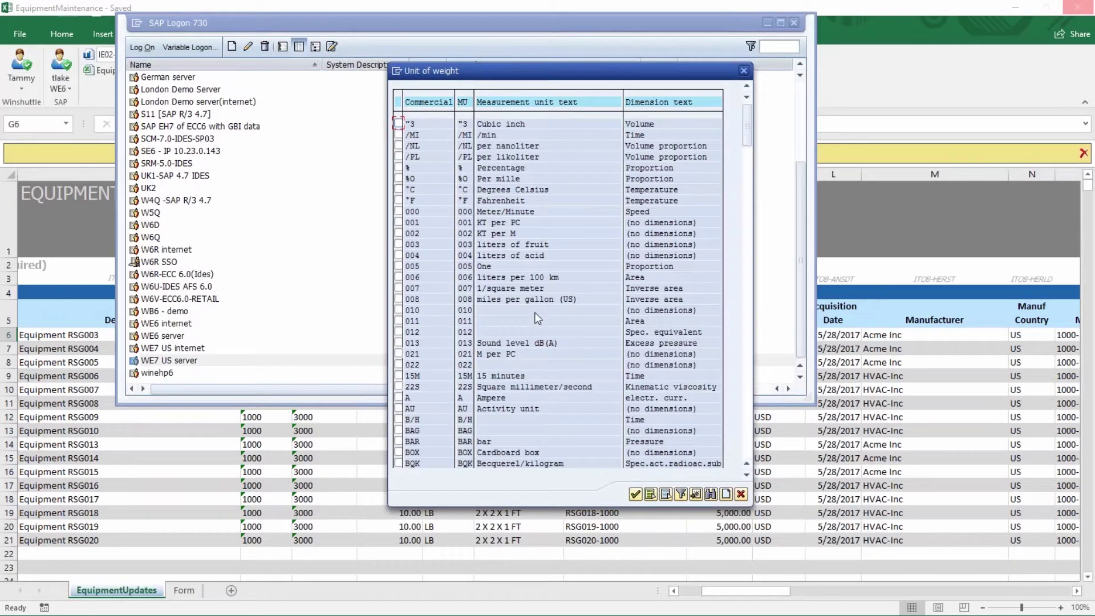
{"action": "left_click", "coordinate": [740, 494]}
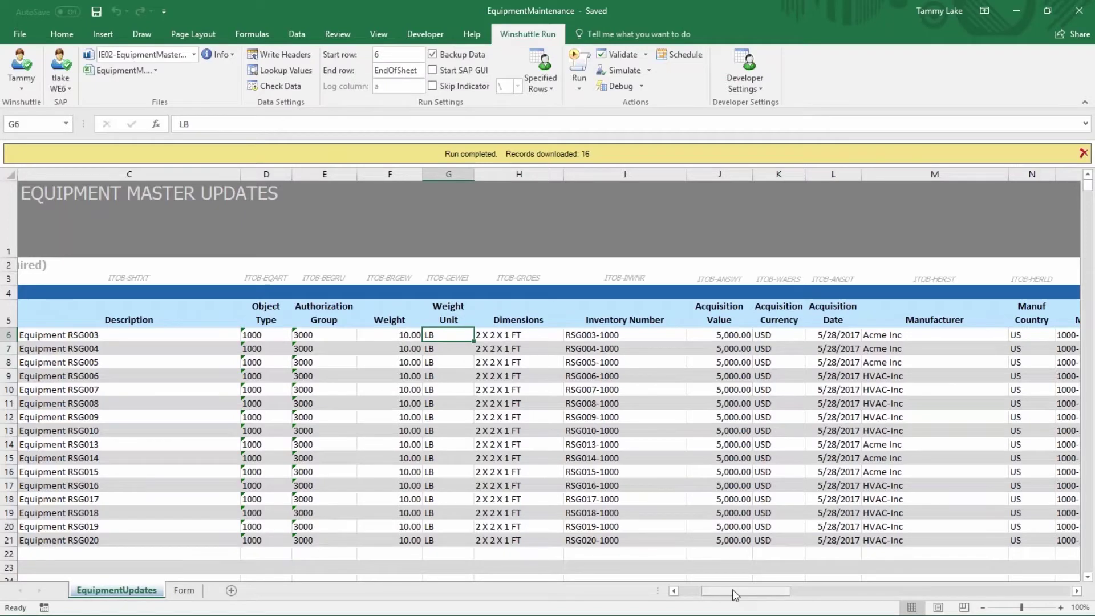
Look up the available planner group values for cell W6 without choosing one.
{"action": "left_click_drag", "start_coordinate": [733, 591], "coordinate": [881, 593]}
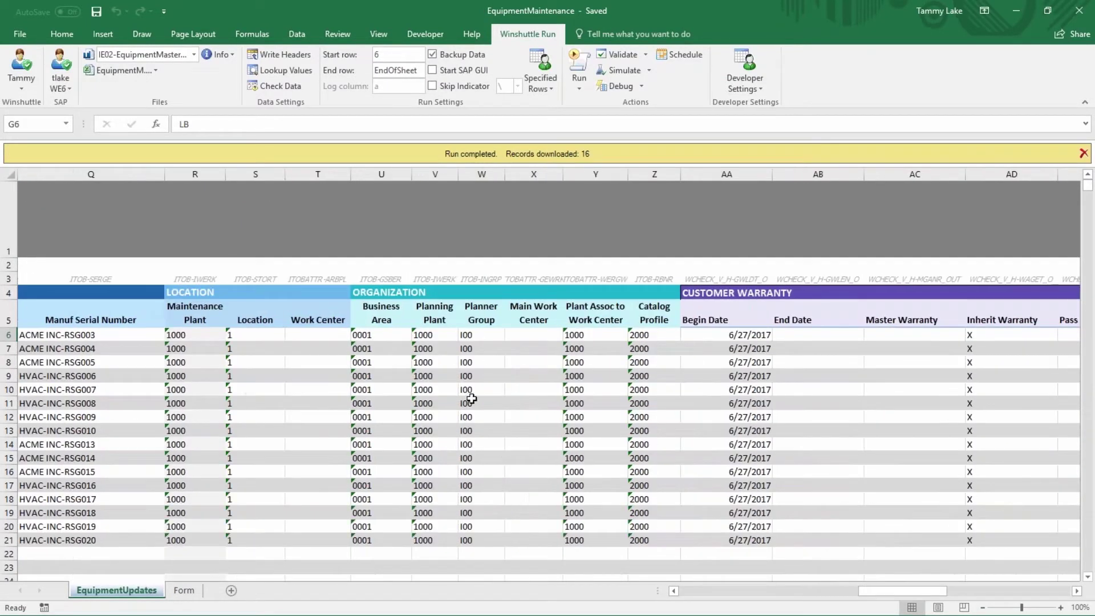
{"action": "left_click", "coordinate": [469, 335]}
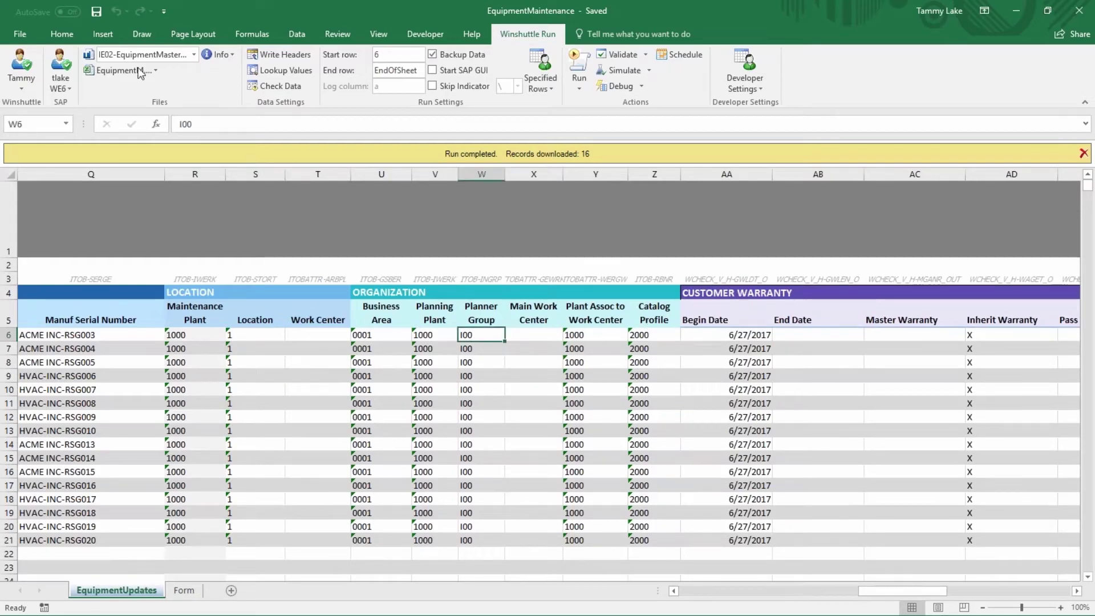
{"action": "left_click", "coordinate": [298, 76]}
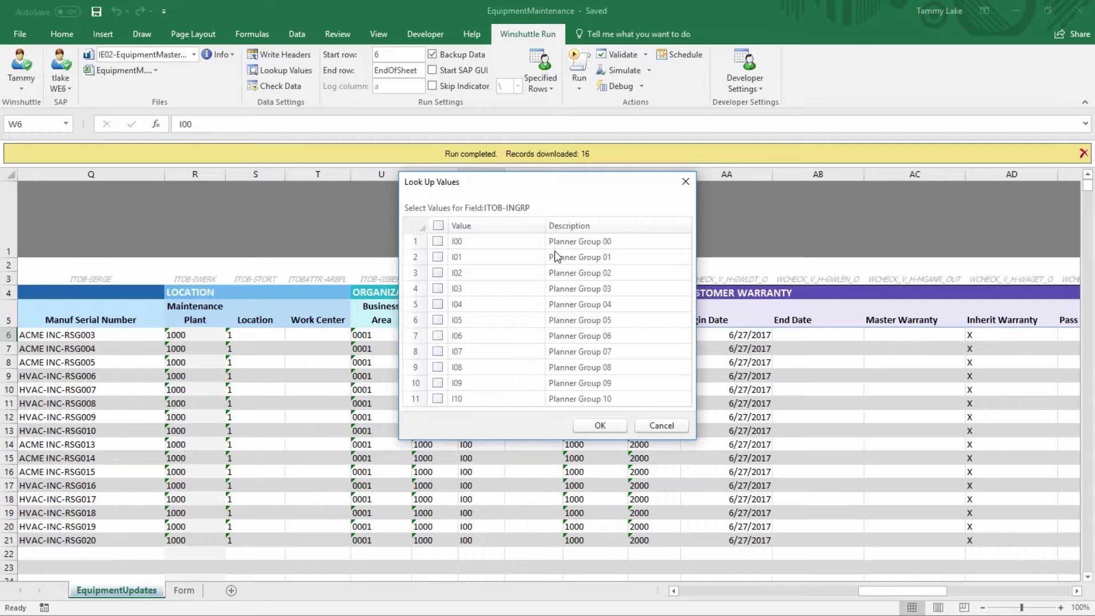
{"action": "left_click", "coordinate": [662, 426]}
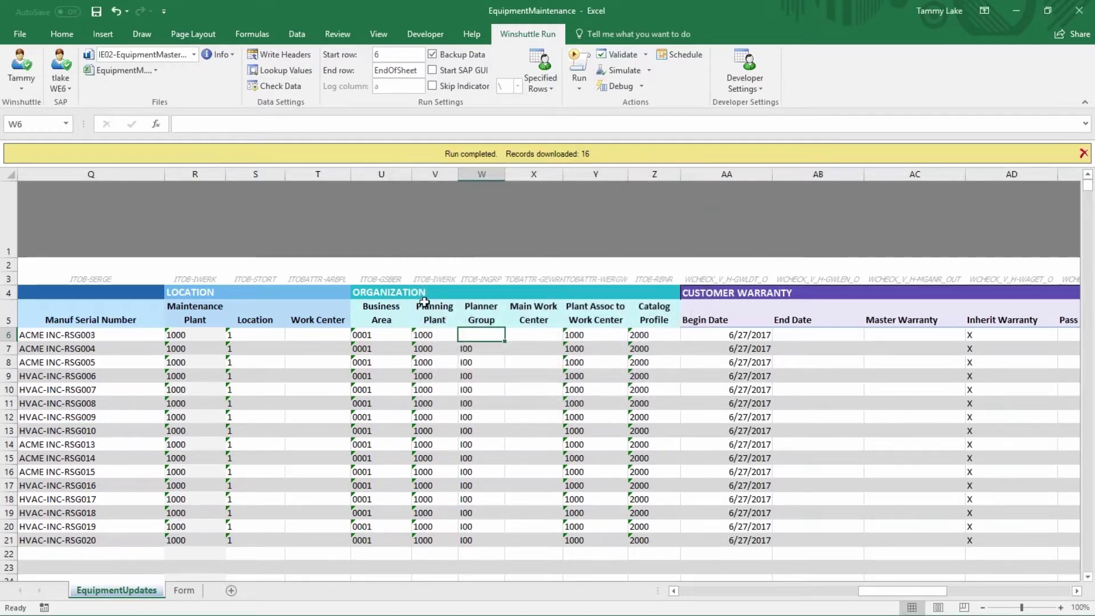
Fill the planner group in cell W6 with I01 from the looked-up SAP values.
{"action": "left_click", "coordinate": [293, 70]}
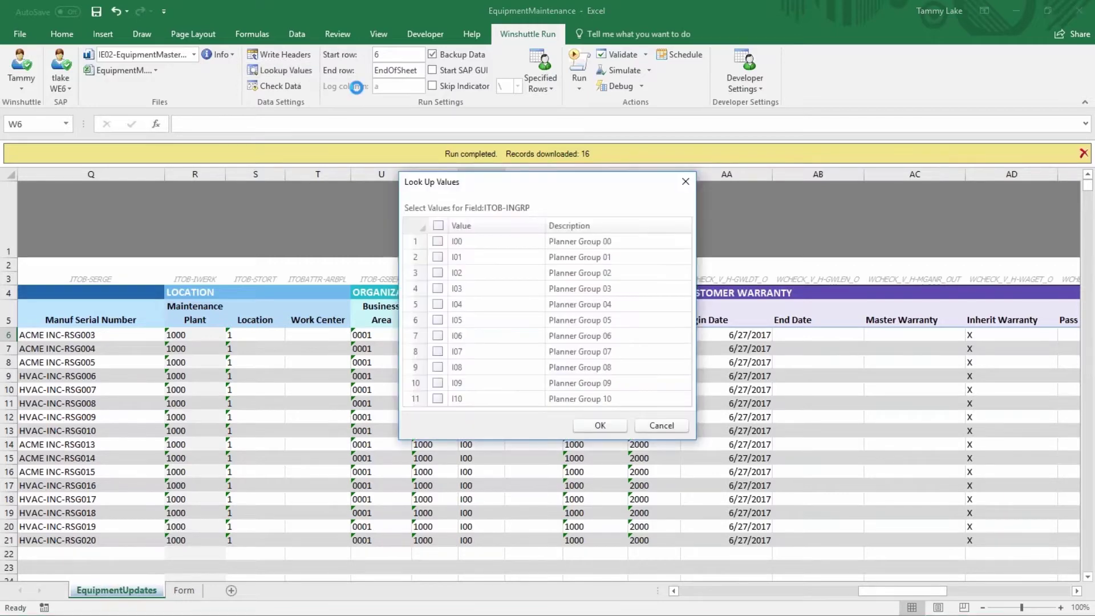
{"action": "left_click", "coordinate": [437, 257]}
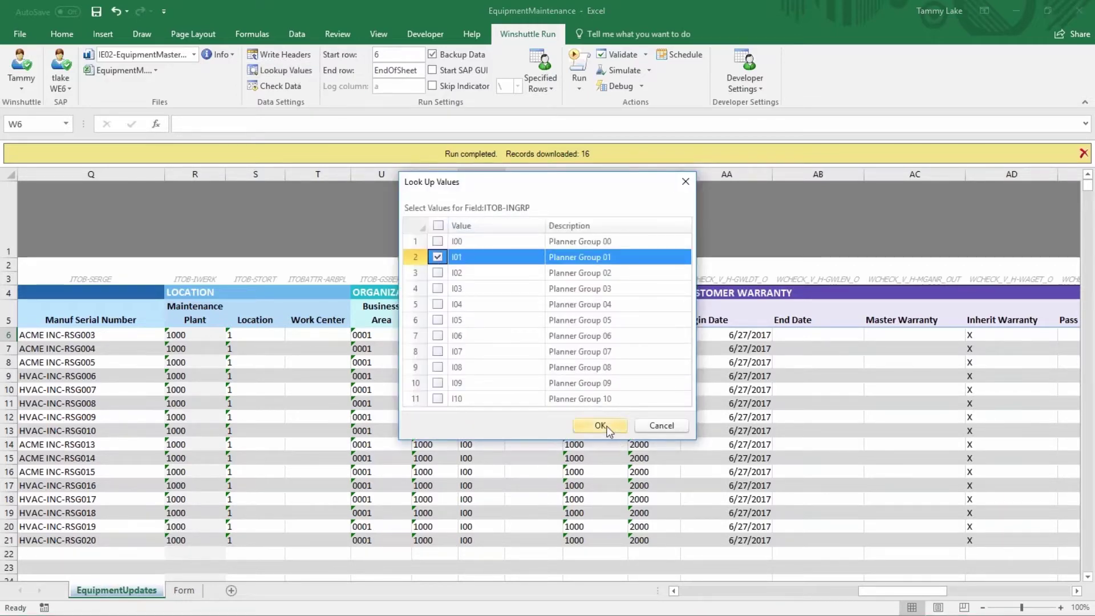
{"action": "left_click", "coordinate": [599, 426]}
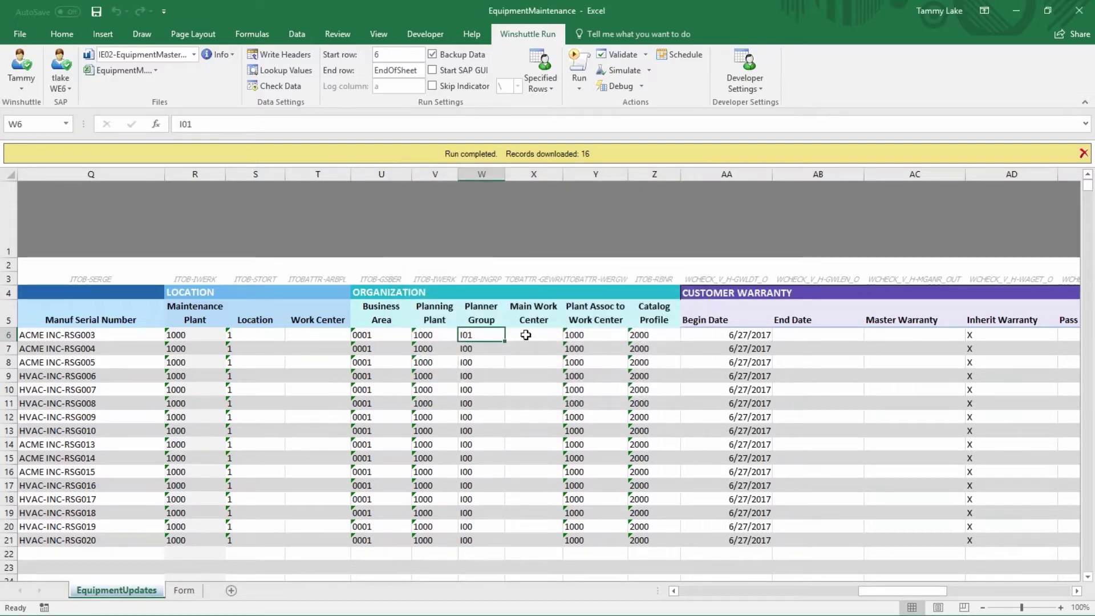
Set the planner group to I01 in cell W7 and to the invalid value xxx in cell W8.
{"action": "left_click", "coordinate": [488, 350]}
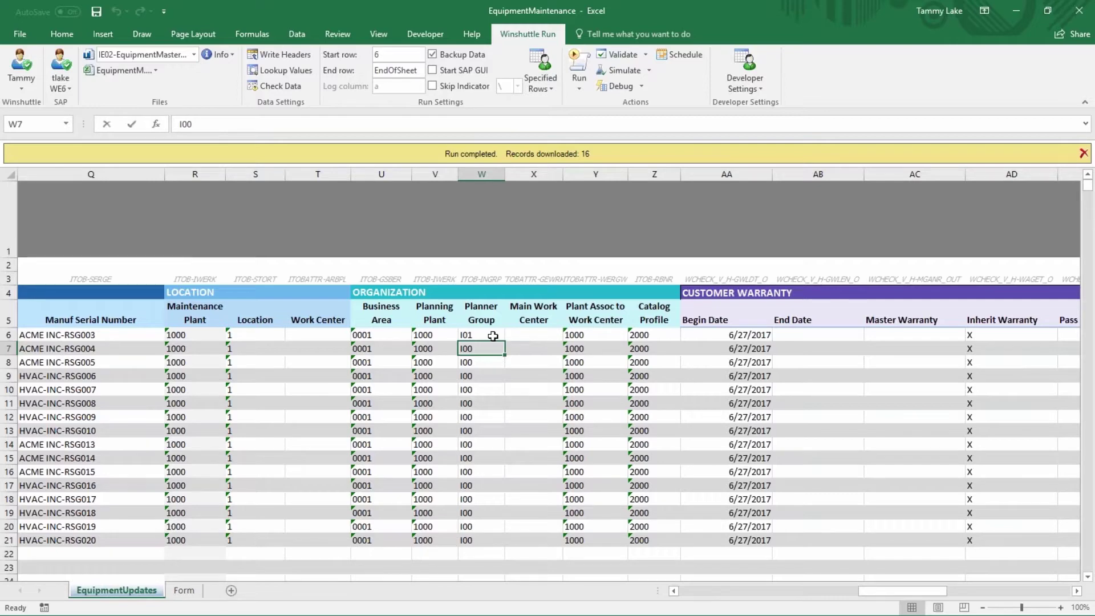
{"action": "type", "text": "I0"}
{"action": "key", "text": "Return"}
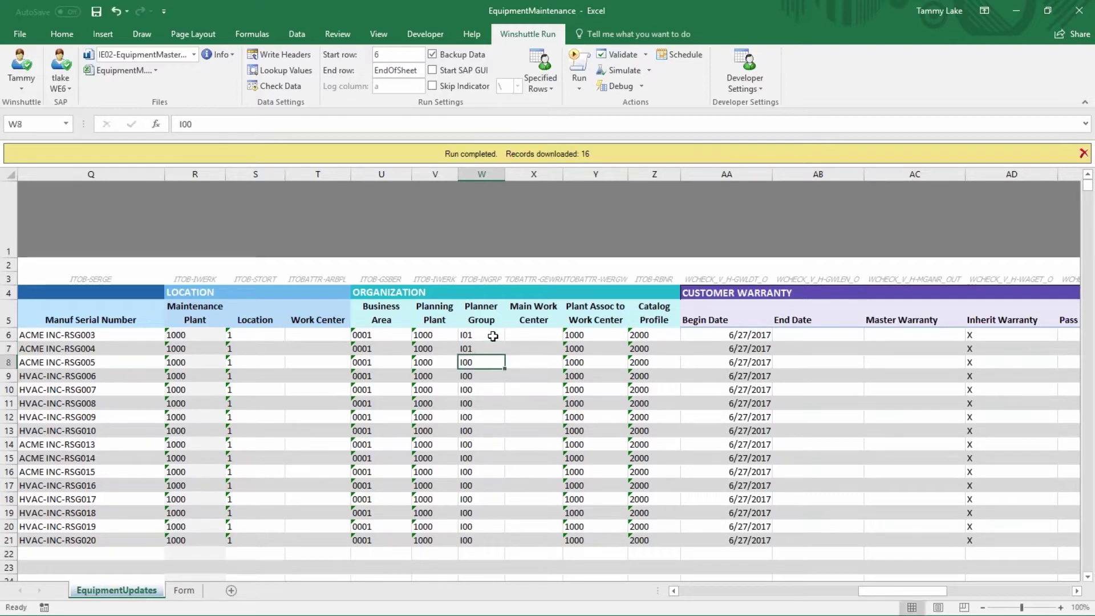
{"action": "type", "text": "xxx"}
{"action": "key", "text": "Return"}
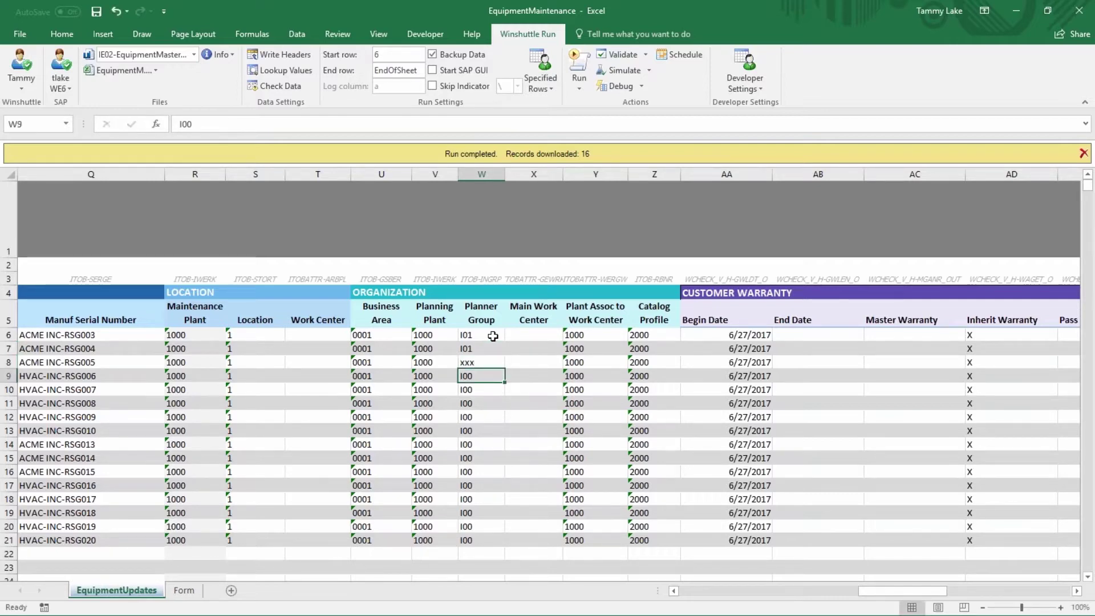
{"action": "key", "text": "Down"}
{"action": "key", "text": "Down"}
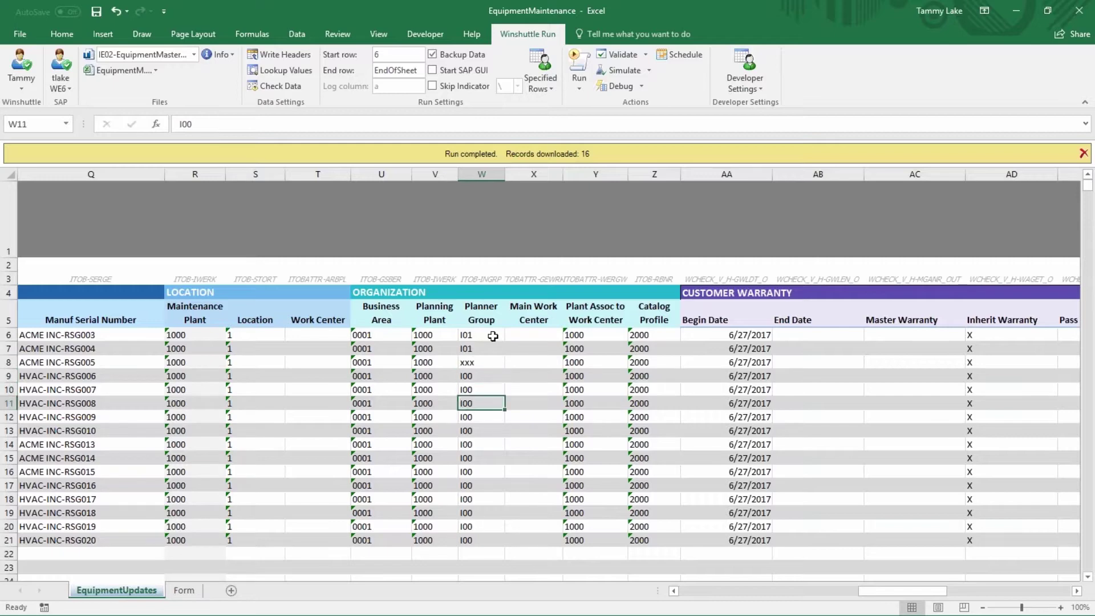
Copy the planner group I01 from cell W7 into cells W11 to W21.
{"action": "left_click", "coordinate": [485, 349]}
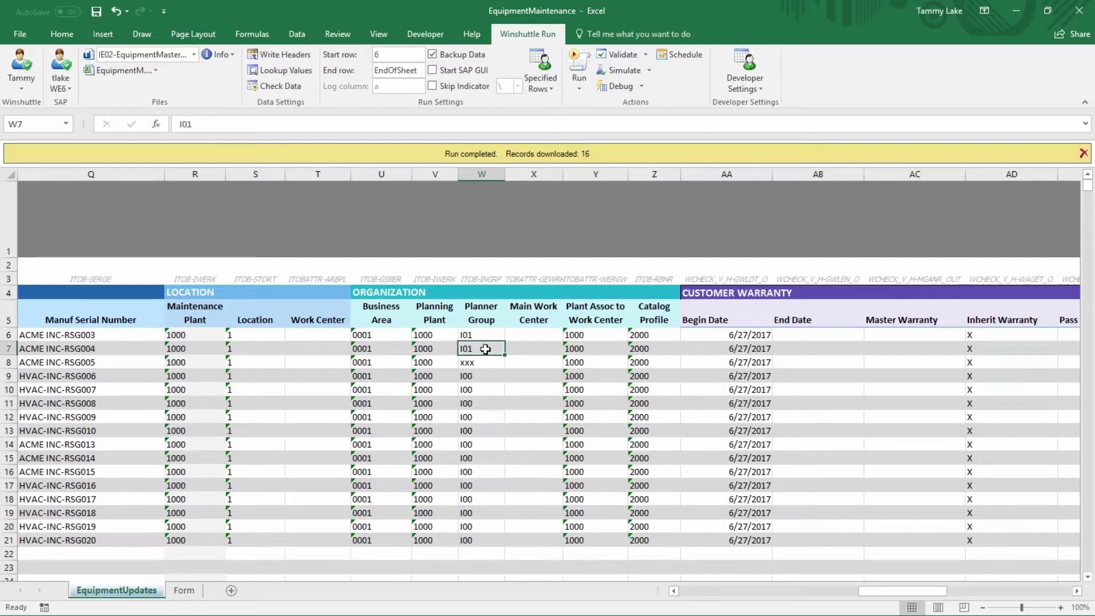
{"action": "key", "text": "ctrl+c"}
{"action": "left_click_drag", "start_coordinate": [488, 403], "coordinate": [500, 539]}
{"action": "key", "text": "ctrl+v"}
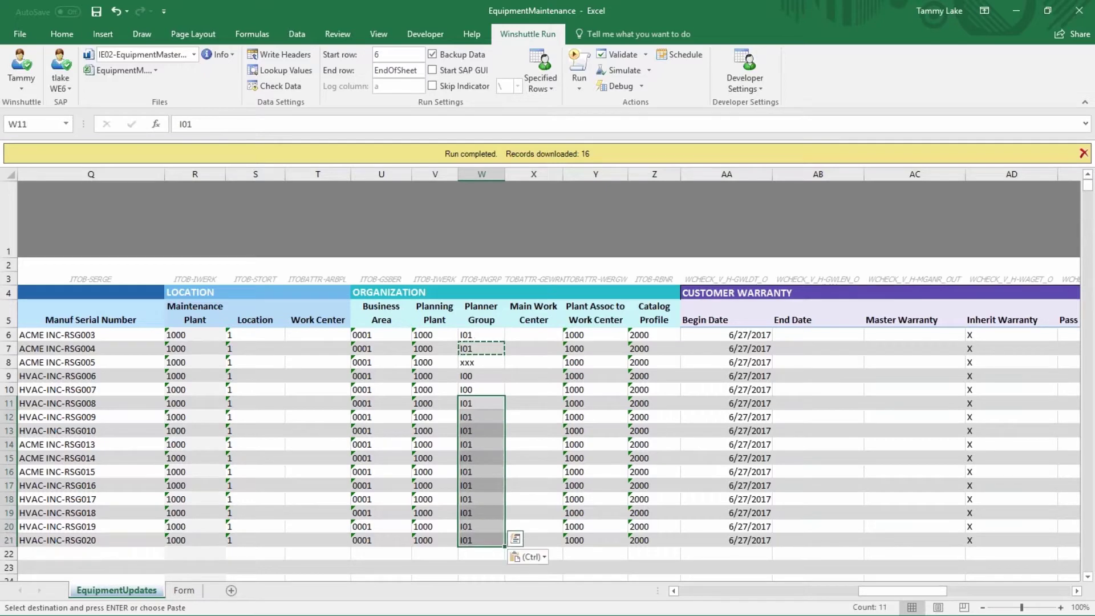
{"action": "left_click", "coordinate": [435, 429]}
{"action": "left_click", "coordinate": [450, 412]}
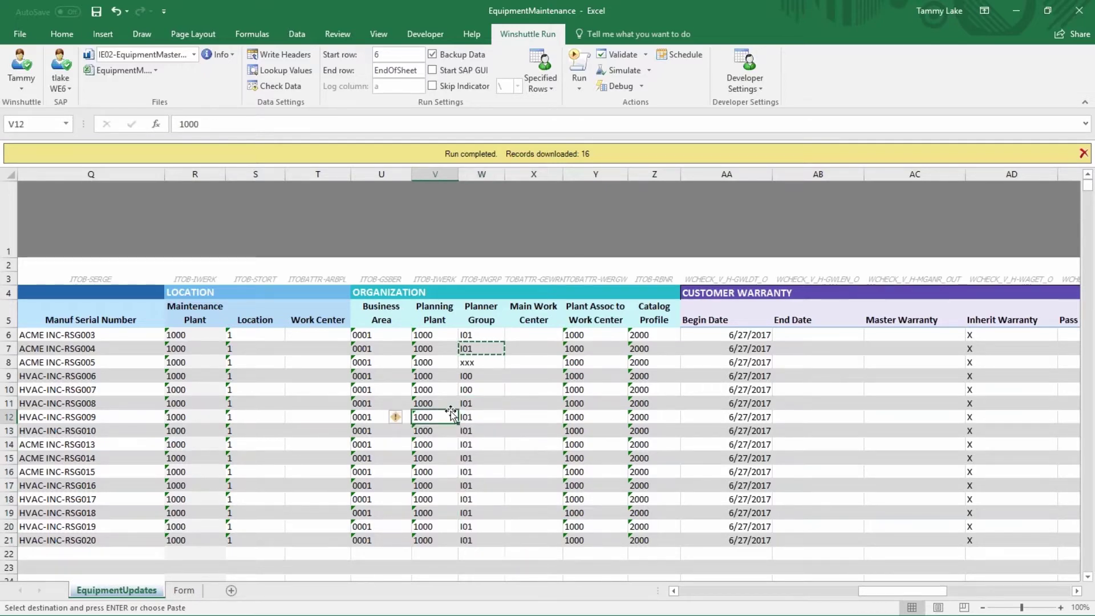
{"action": "key", "text": "Escape"}
{"action": "key", "text": "Right"}
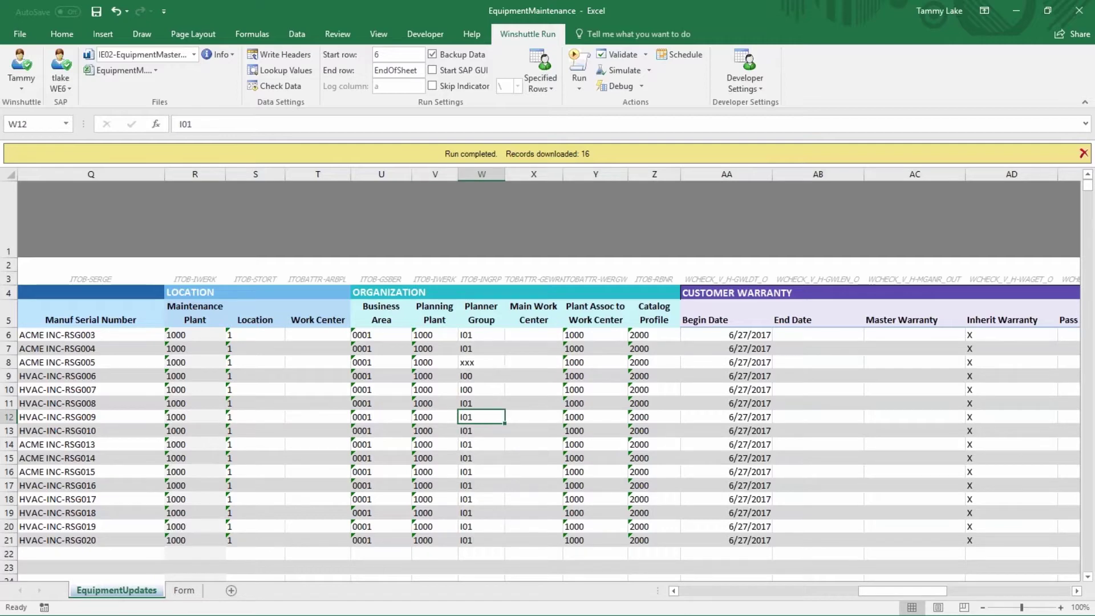
Enter the invalid business area xx in cell U14 for the RSG013 equipment.
{"action": "key", "text": "Home"}
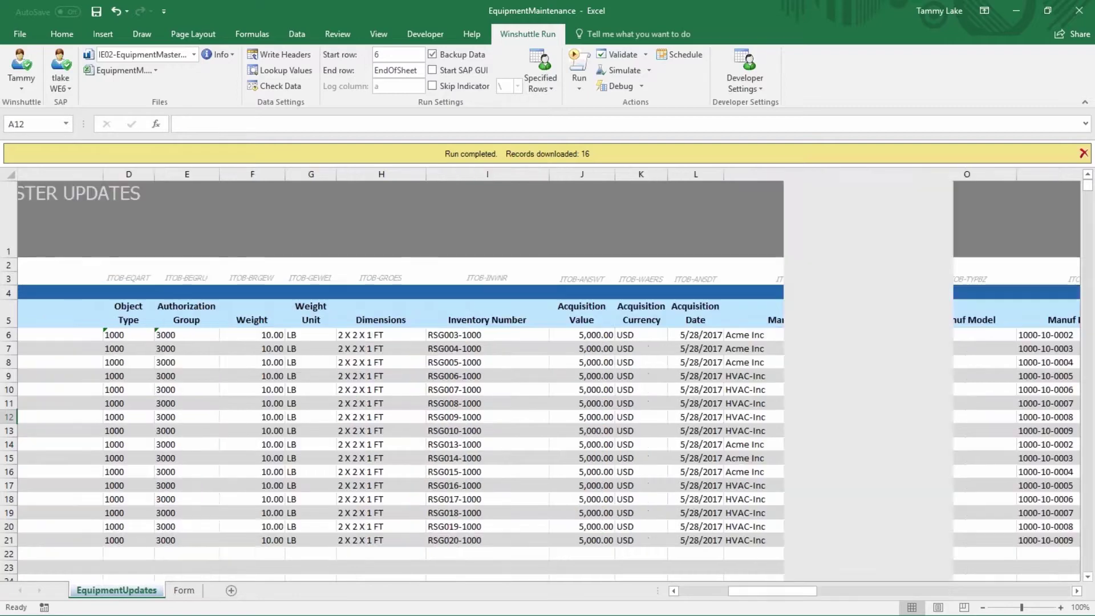
{"action": "key", "text": "Right"}
{"action": "key", "text": "Right"}
{"action": "key", "text": "Right"}
{"action": "key", "text": "Right"}
{"action": "key", "text": "Right"}
{"action": "key", "text": "Right"}
{"action": "key", "text": "Right"}
{"action": "key", "text": "Right"}
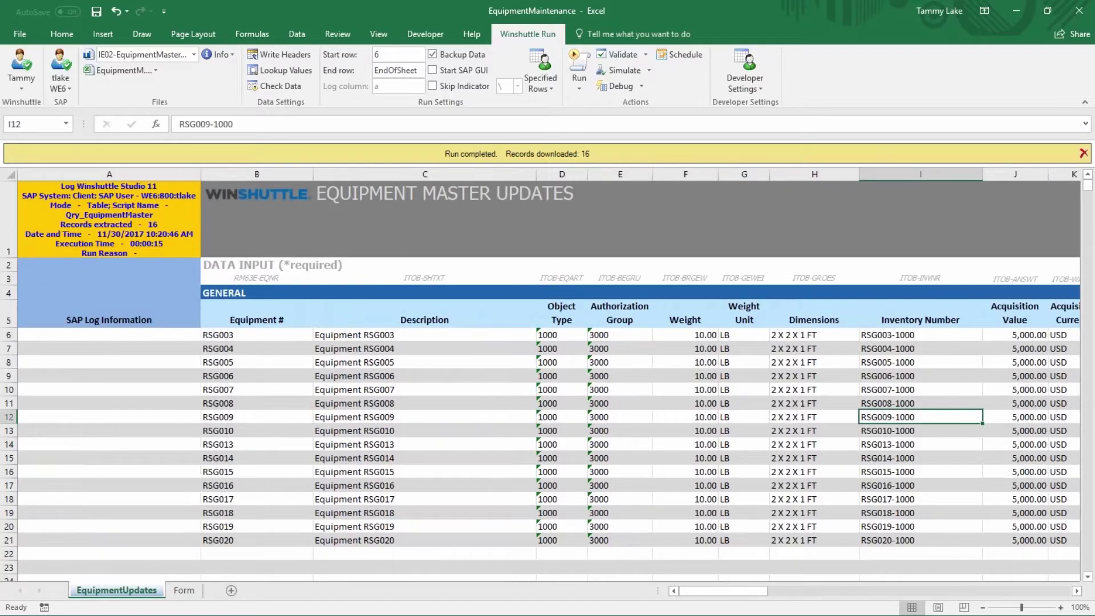
{"action": "key", "text": "Right"}
{"action": "key", "text": "Right"}
{"action": "key", "text": "Right"}
{"action": "key", "text": "Right"}
{"action": "key", "text": "Right"}
{"action": "key", "text": "Right"}
{"action": "key", "text": "Right"}
{"action": "key", "text": "Right"}
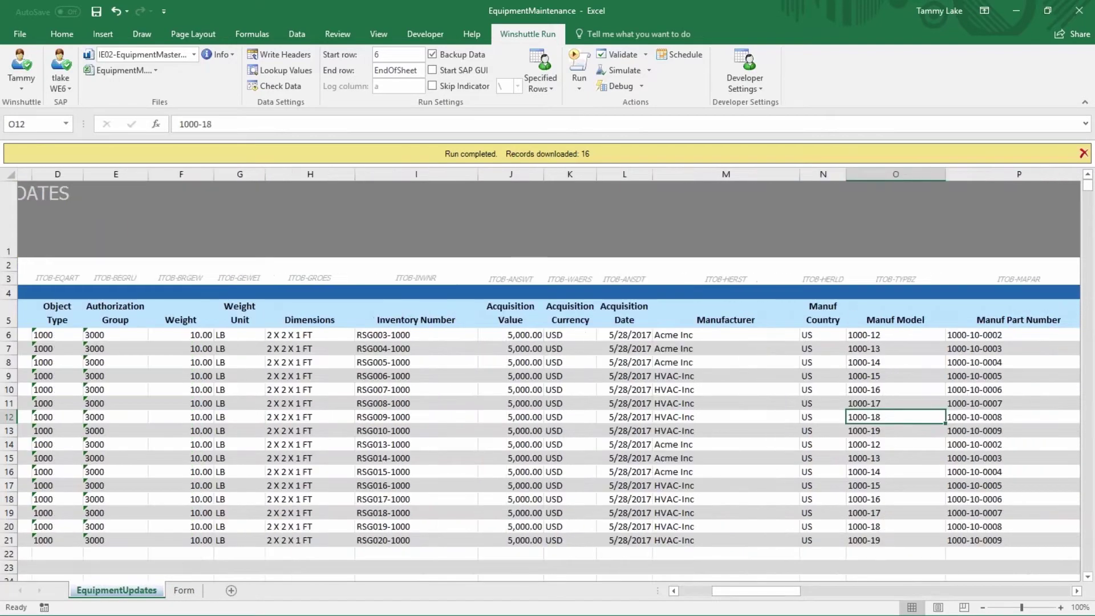
{"action": "key", "text": "Right"}
{"action": "key", "text": "Right"}
{"action": "key", "text": "Right"}
{"action": "key", "text": "Right"}
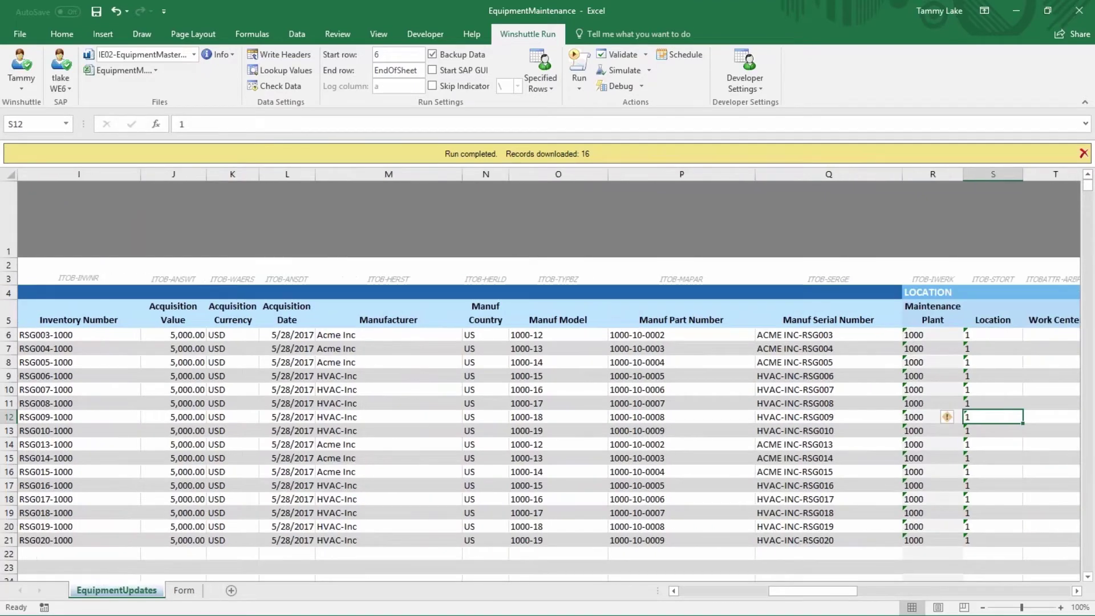
{"action": "key", "text": "Down"}
{"action": "key", "text": "Down"}
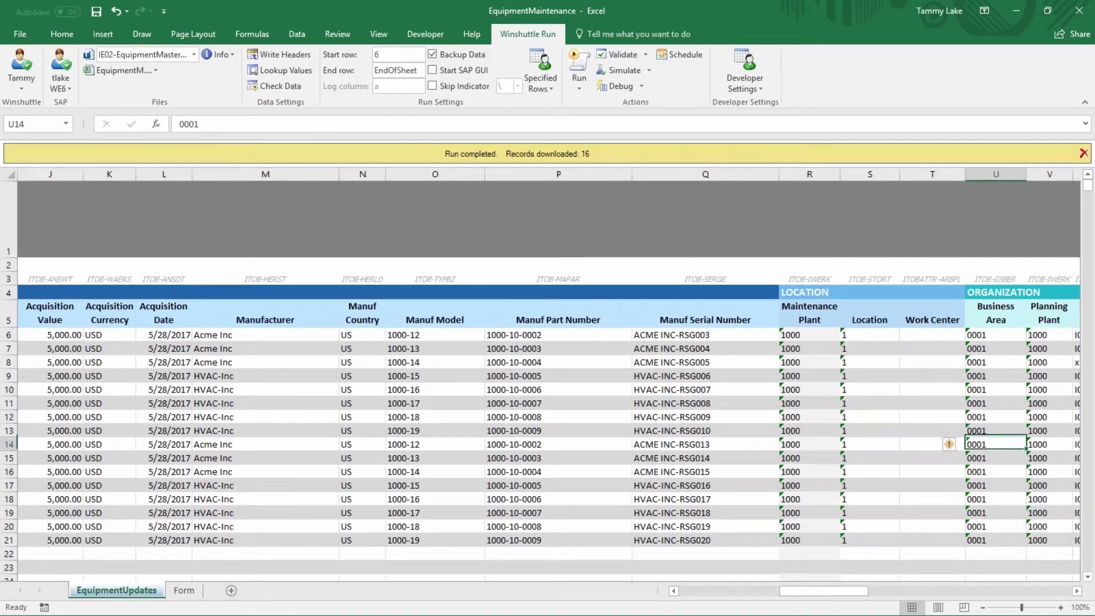
{"action": "type", "text": "xx"}
{"action": "key", "text": "Return"}
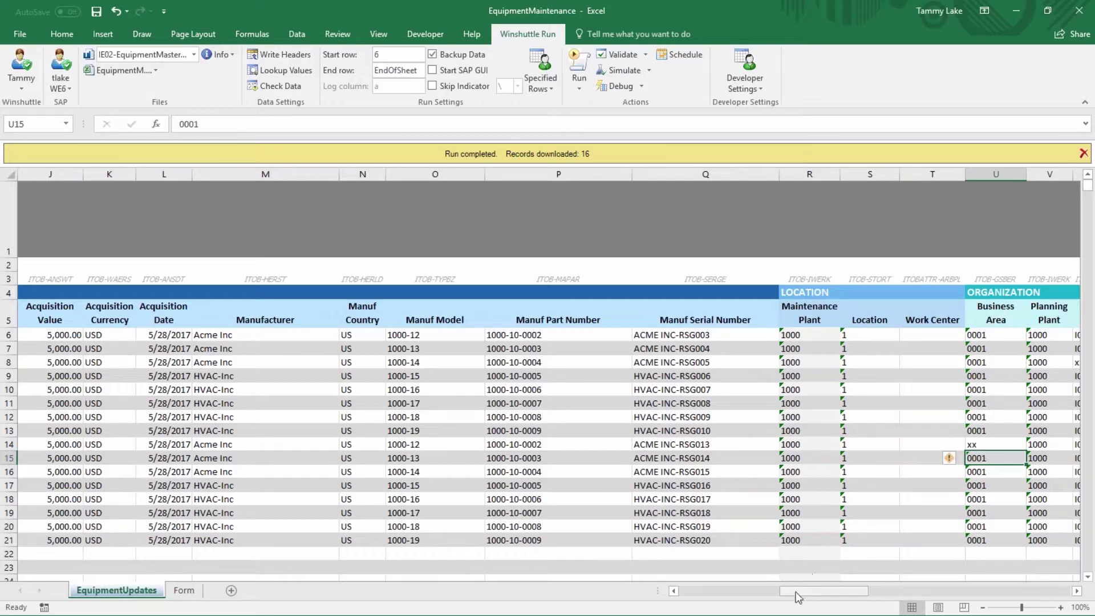
Review the SAP Log Information column during validation for rows with invalid planner group values.
{"action": "left_click_drag", "start_coordinate": [796, 590], "coordinate": [681, 590]}
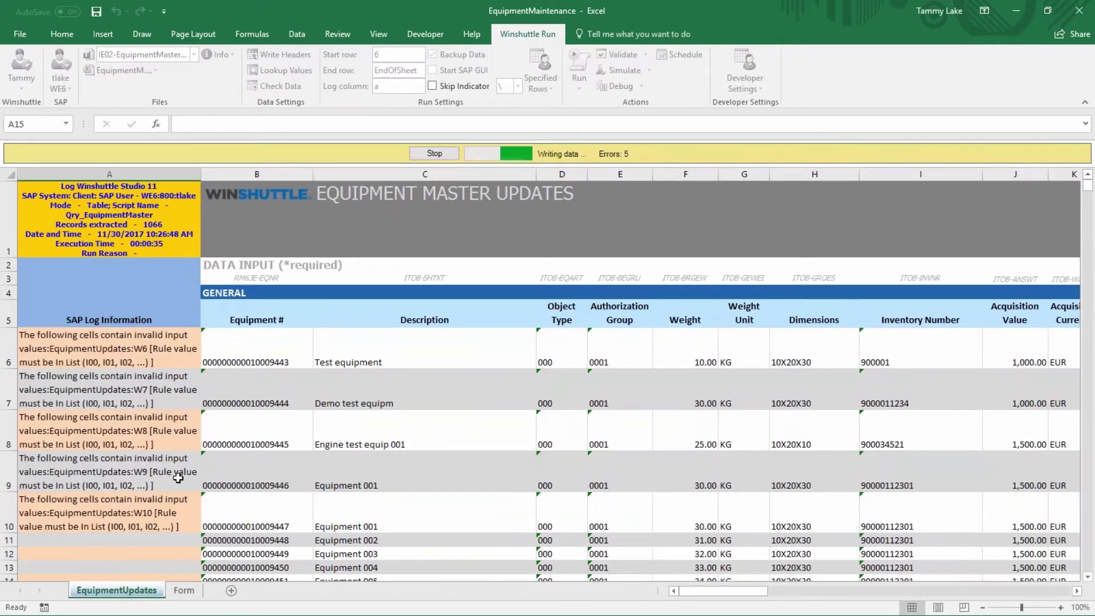
{"action": "scroll", "coordinate": [178, 478], "scroll_direction": "down", "scroll_amount": 2}
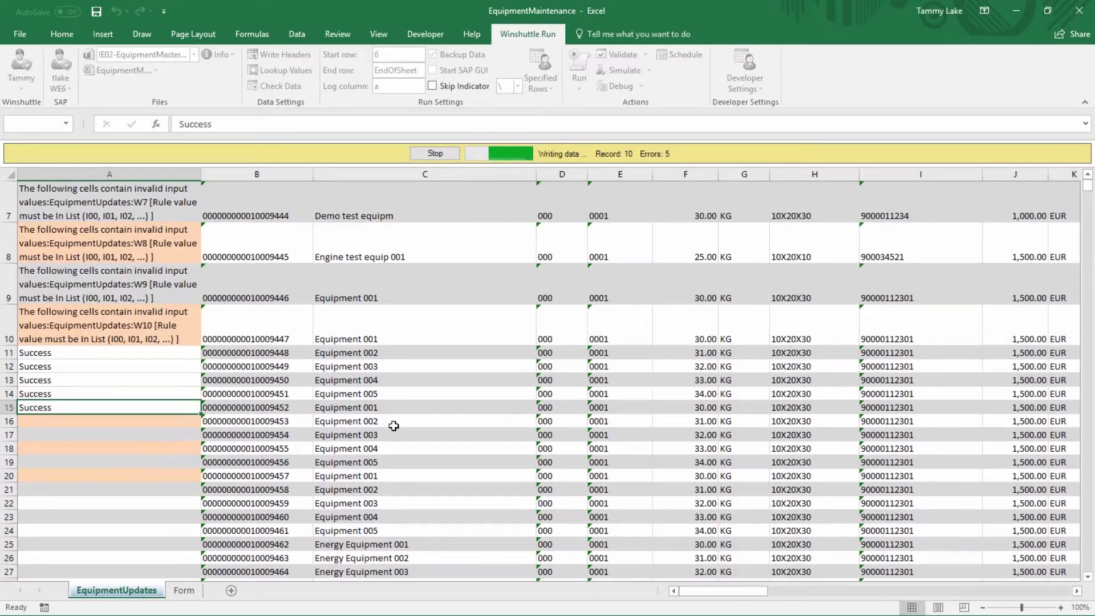
{"action": "left_click", "coordinate": [97, 283]}
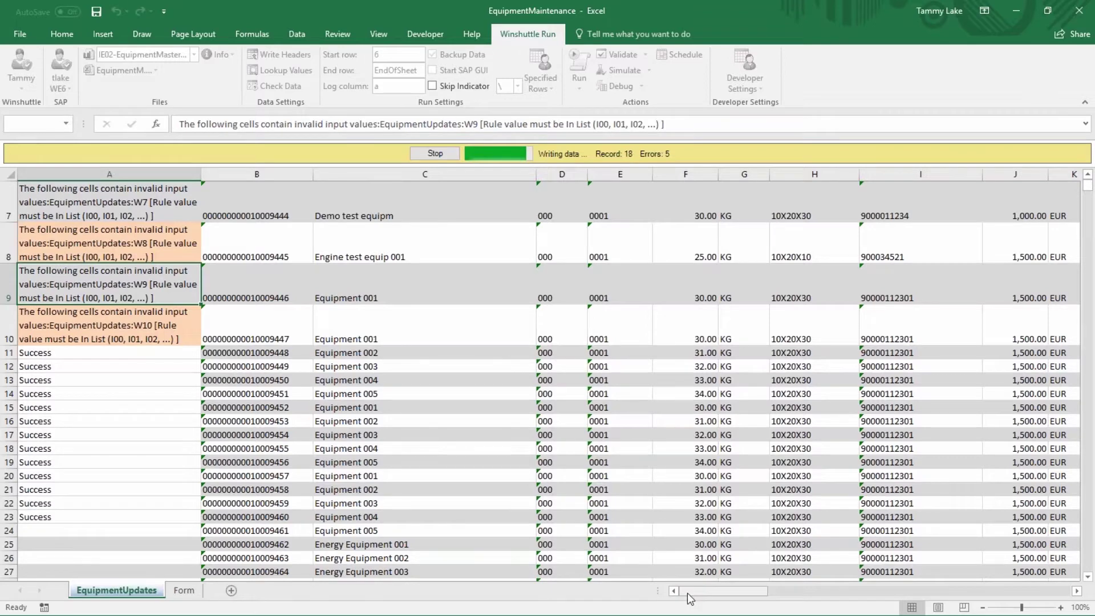
{"action": "left_click_drag", "start_coordinate": [687, 593], "coordinate": [776, 607]}
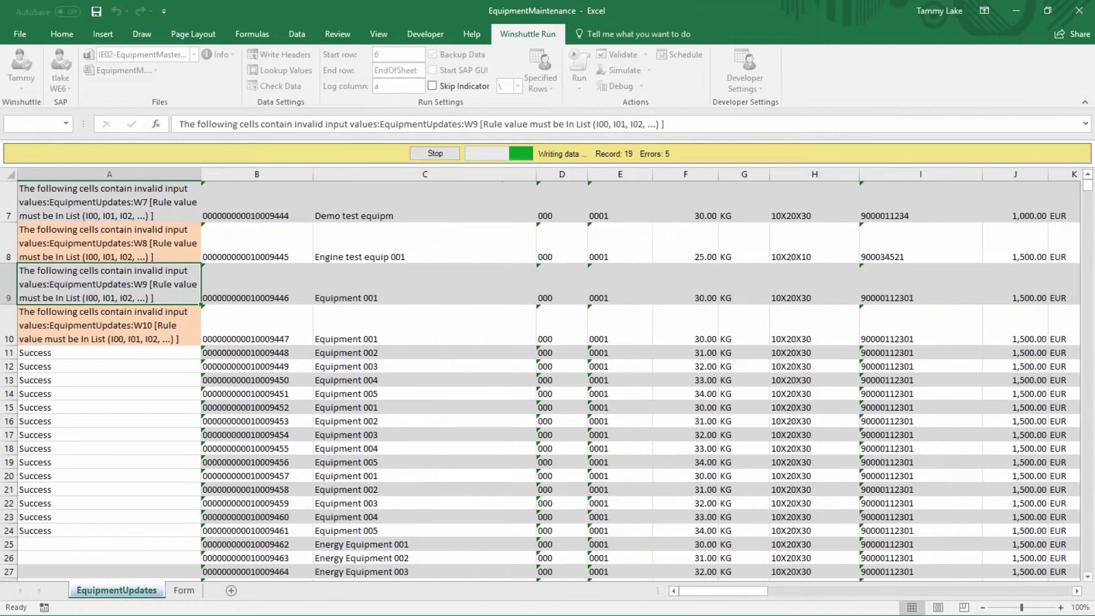
{"action": "scroll", "coordinate": [214, 406], "scroll_direction": "down", "scroll_amount": 2}
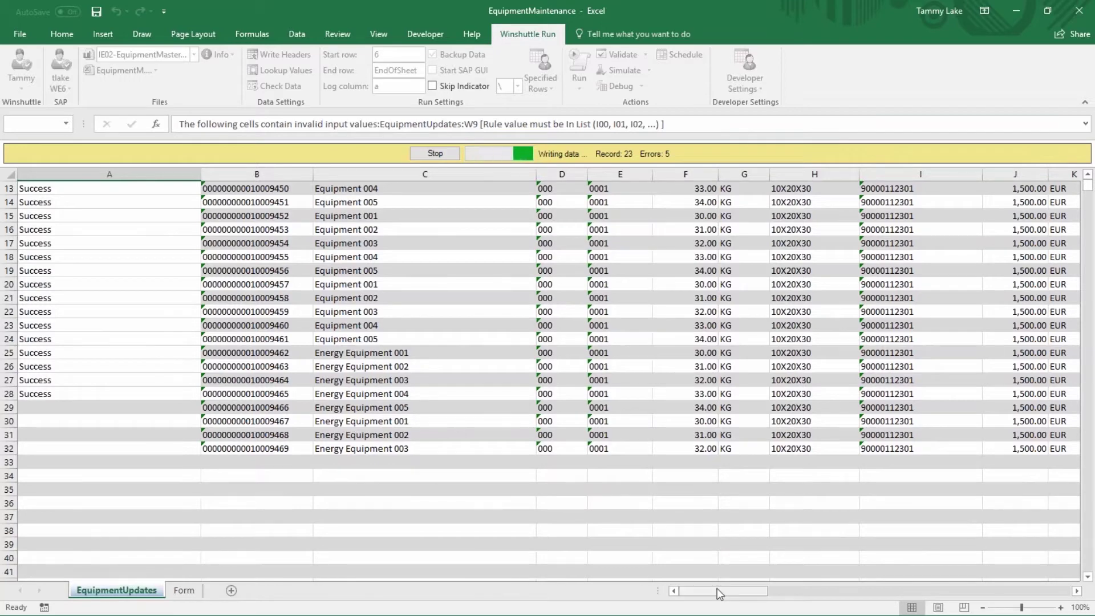
{"action": "mouse_move", "coordinate": [719, 593]}
{"action": "left_mouse_down"}
{"action": "mouse_move", "coordinate": [860, 608]}
{"action": "mouse_move", "coordinate": [713, 607]}
{"action": "left_mouse_up"}
{"action": "scroll", "coordinate": [496, 495], "scroll_direction": "up", "scroll_amount": 3}
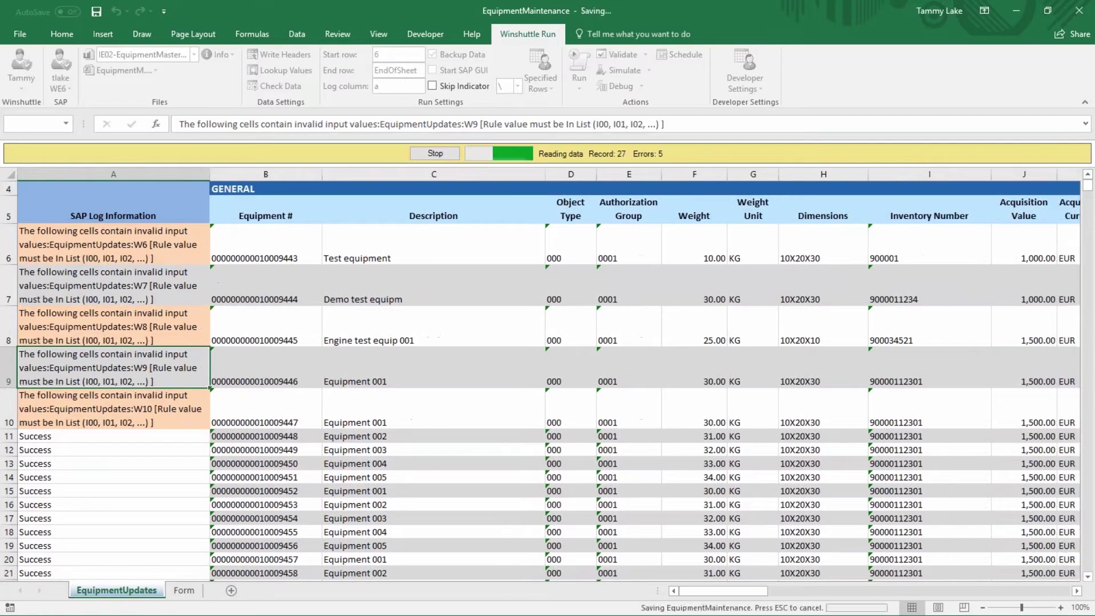
Set the planner group to I00 in cells W6 and W7.
{"action": "left_click", "coordinate": [523, 243]}
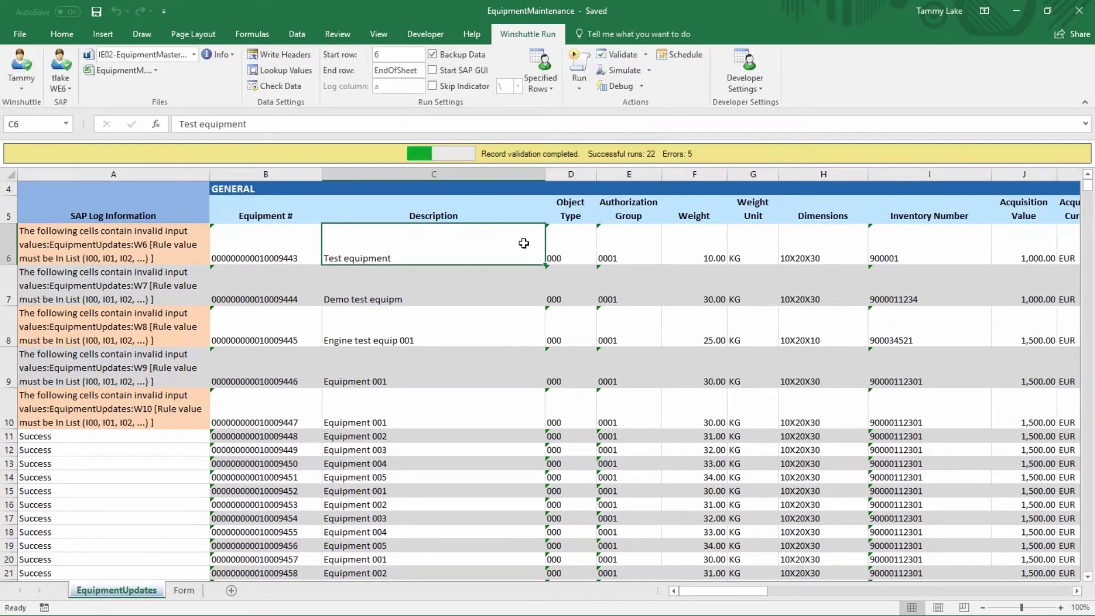
{"action": "key", "text": "Right"}
{"action": "key", "text": "Right"}
{"action": "key", "text": "Right"}
{"action": "key", "text": "Right"}
{"action": "key", "text": "Right"}
{"action": "key", "text": "Right"}
{"action": "key", "text": "Right"}
{"action": "key", "text": "Right"}
{"action": "key", "text": "Right"}
{"action": "key", "text": "Right"}
{"action": "key", "text": "Right"}
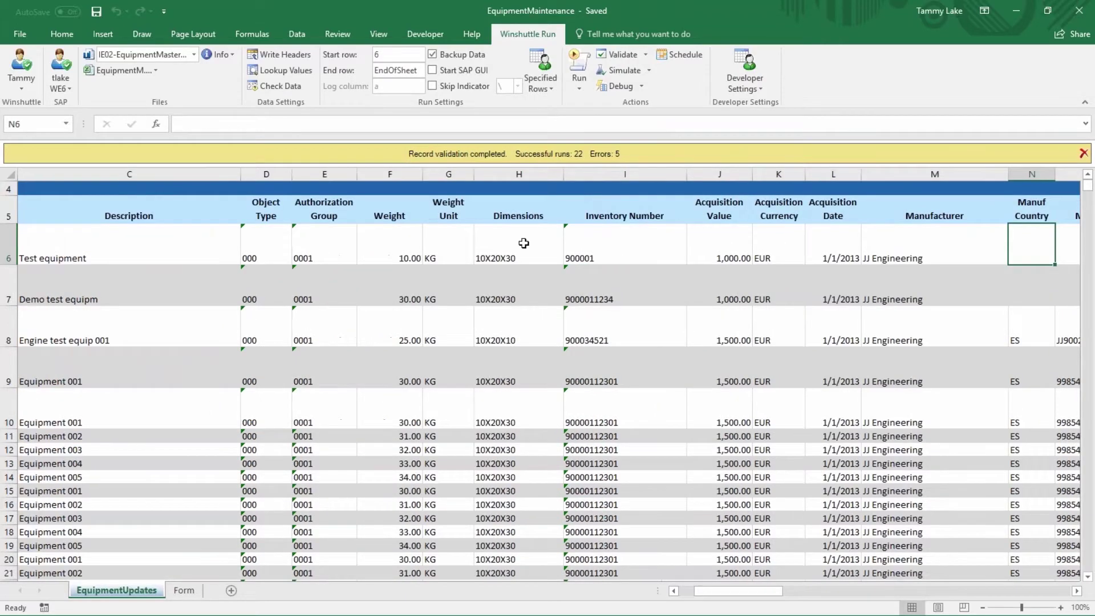
{"action": "key", "text": "Right"}
{"action": "key", "text": "Right"}
{"action": "key", "text": "Right"}
{"action": "key", "text": "Right"}
{"action": "key", "text": "Right"}
{"action": "key", "text": "Right"}
{"action": "key", "text": "Right"}
{"action": "key", "text": "Right"}
{"action": "key", "text": "Right"}
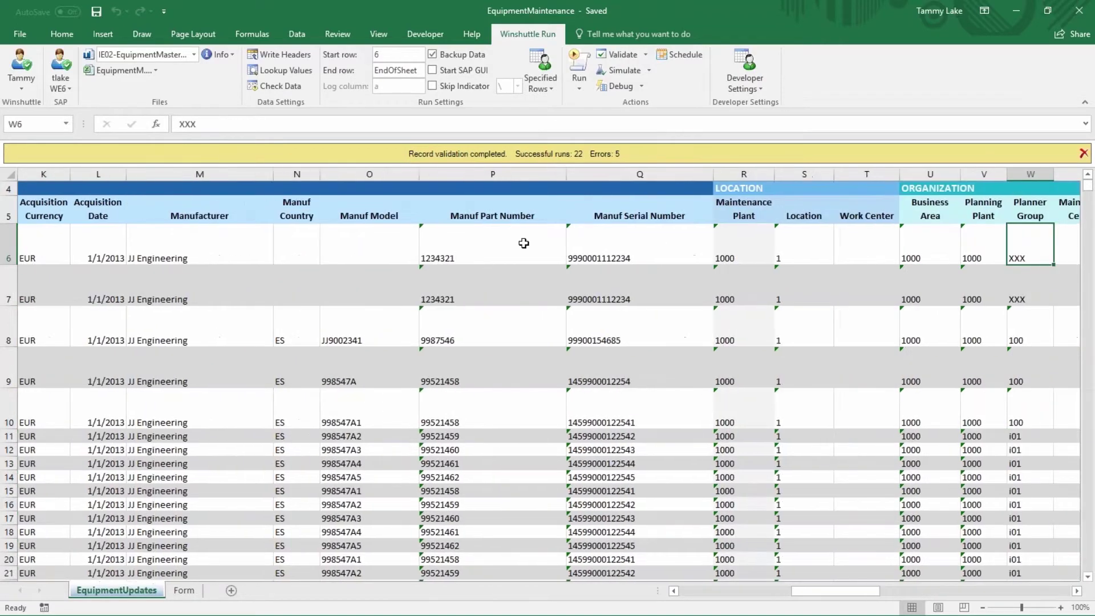
{"action": "key", "text": "Right"}
{"action": "key", "text": "Left"}
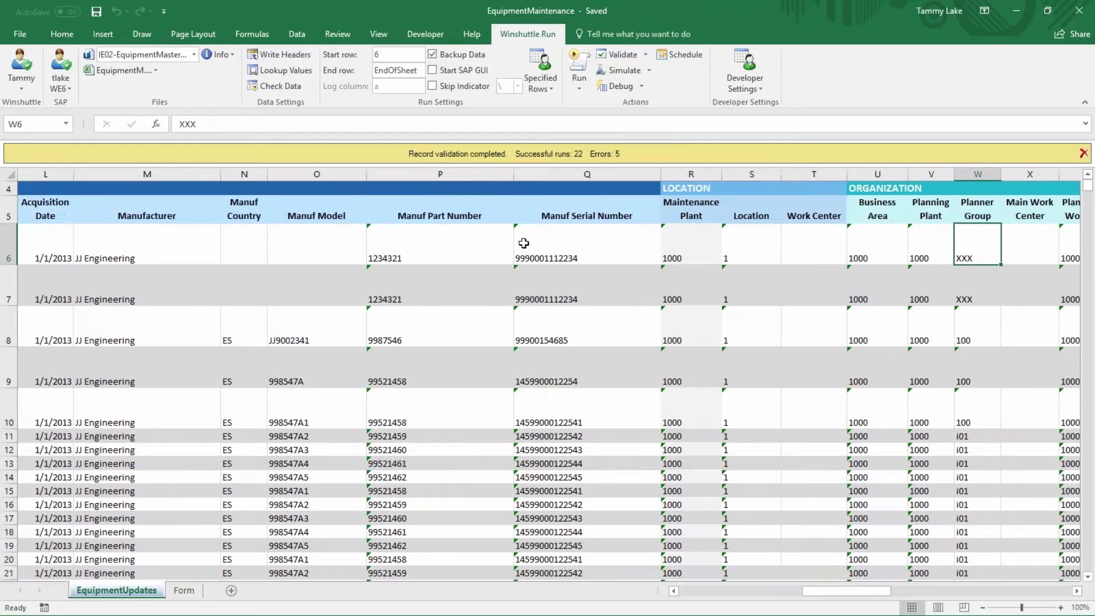
{"action": "type", "text": "I00"}
{"action": "key", "text": "Return"}
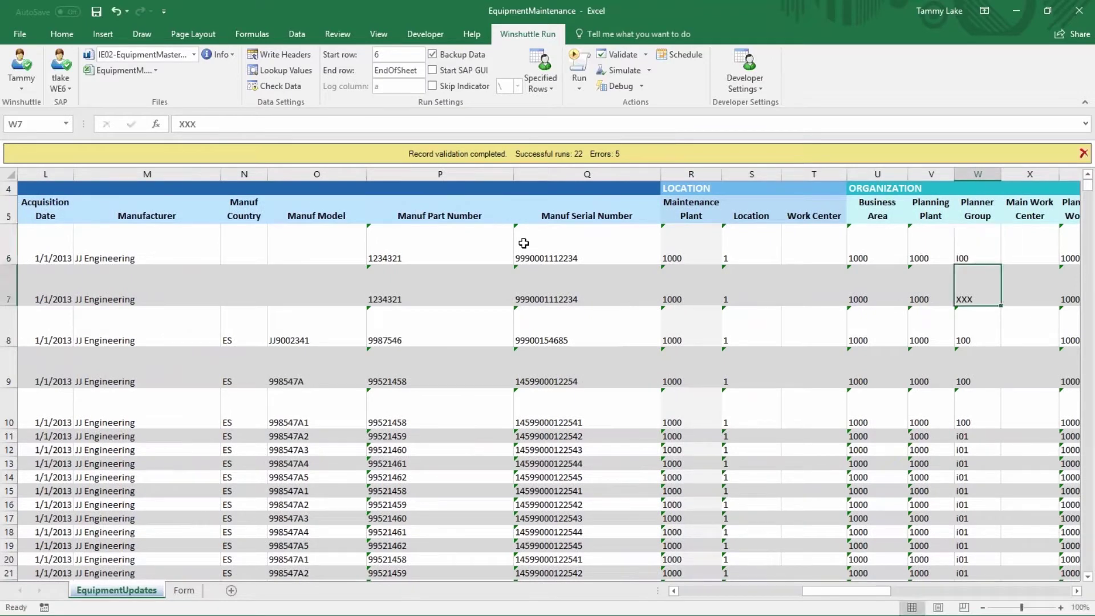
{"action": "type", "text": "I00"}
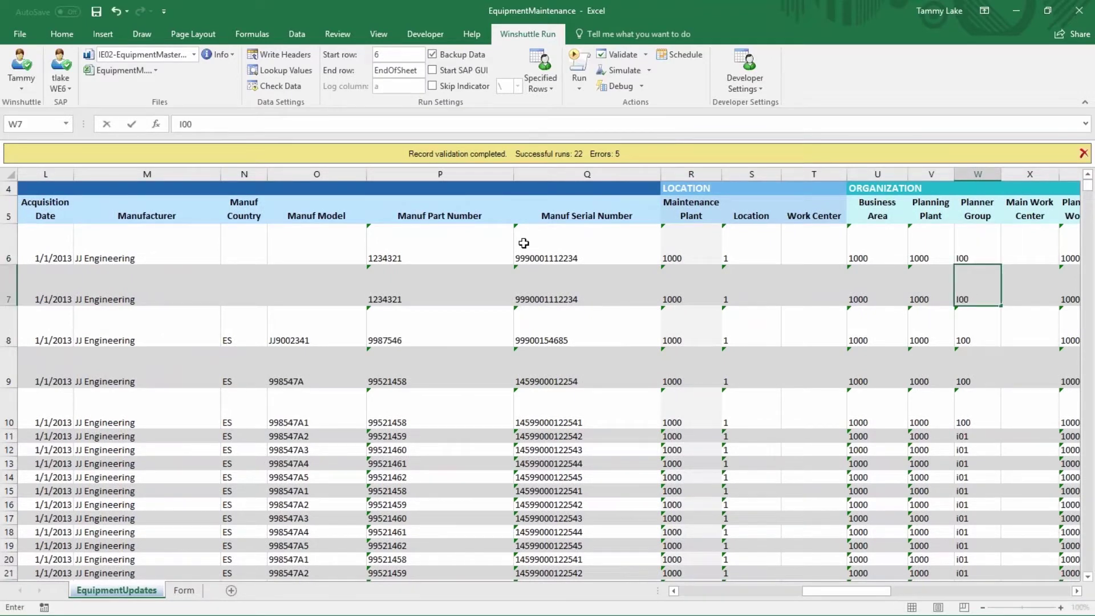
{"action": "key", "text": "Return"}
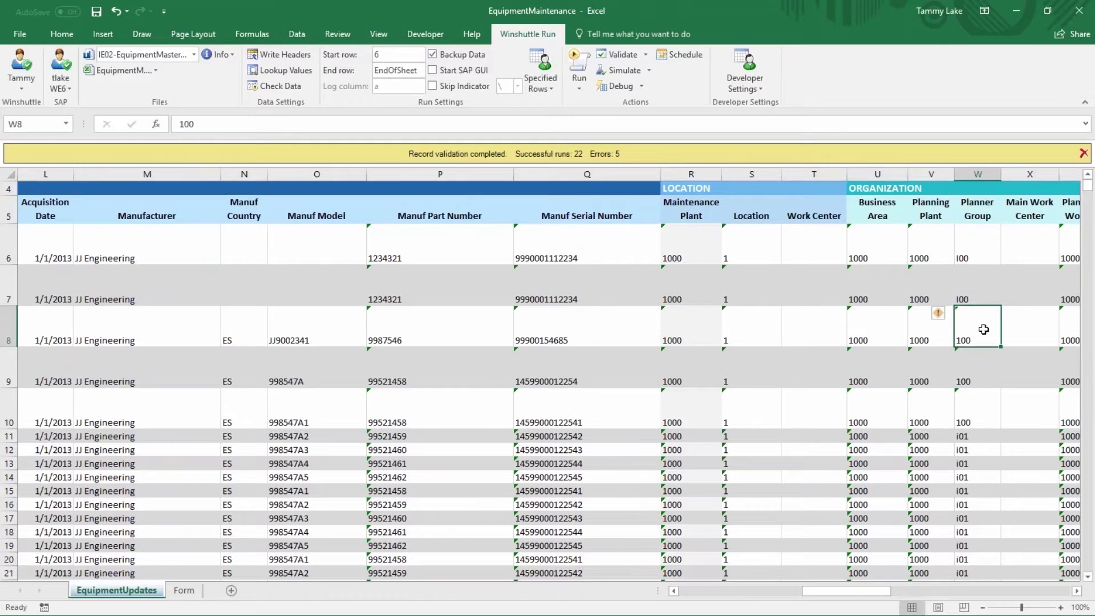
Copy the planner group I00 from cell W7 into cells W8 to W10.
{"action": "left_click", "coordinate": [967, 296]}
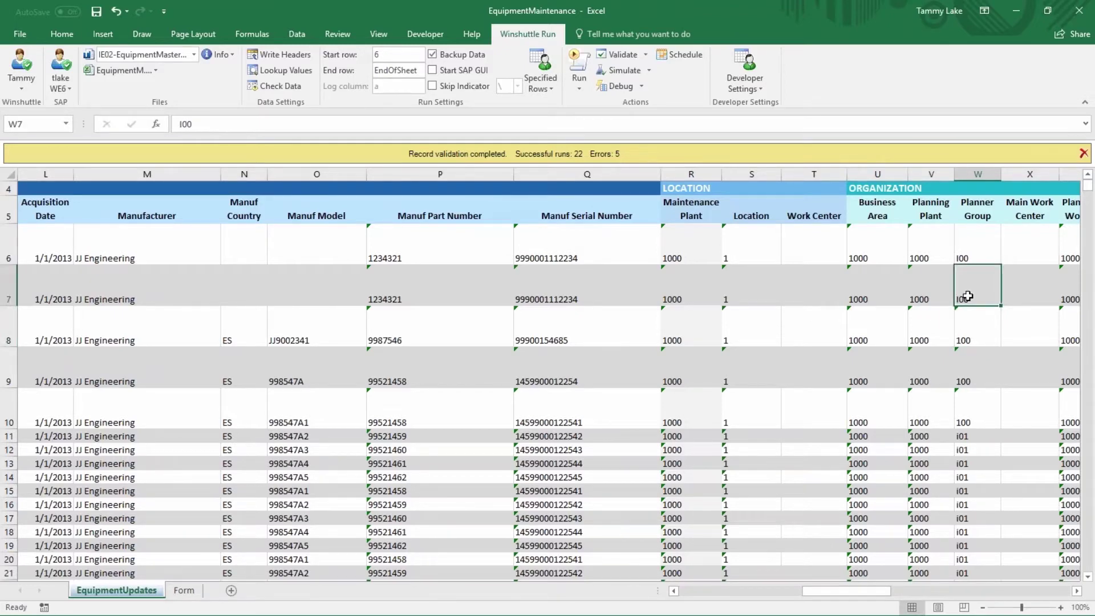
{"action": "key", "text": "ctrl+c"}
{"action": "left_click_drag", "start_coordinate": [977, 337], "coordinate": [976, 418]}
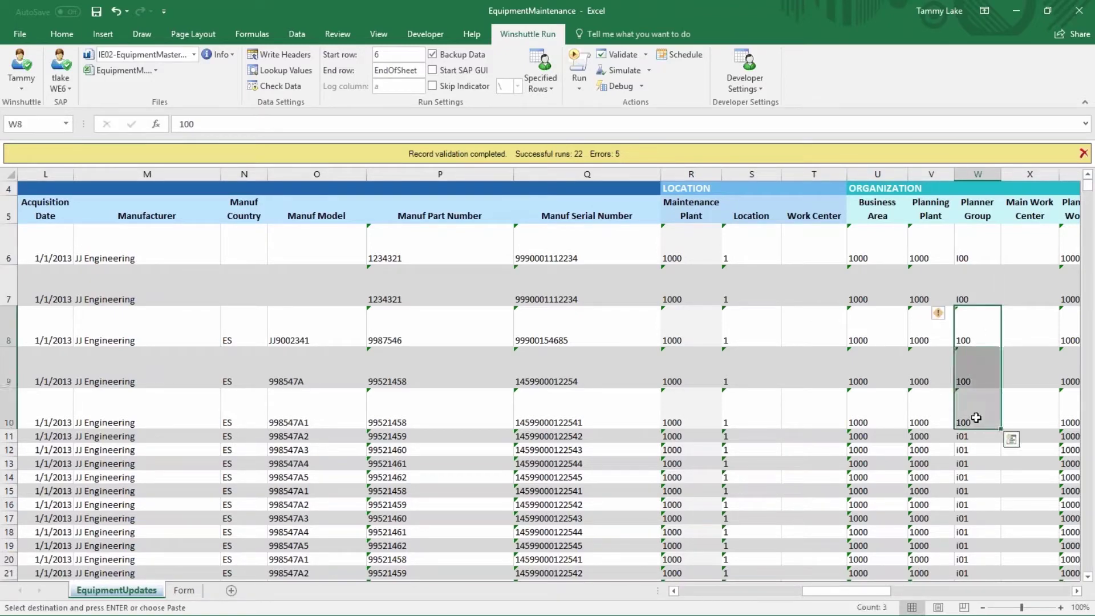
{"action": "key", "text": "ctrl+v"}
{"action": "key", "text": "Escape"}
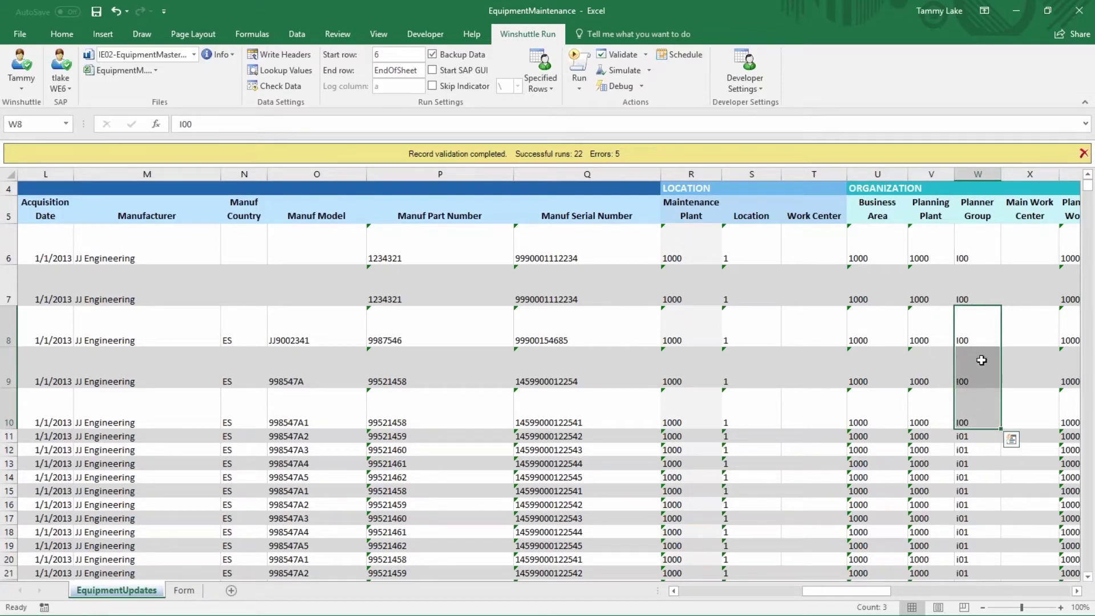
{"action": "left_click", "coordinate": [941, 359]}
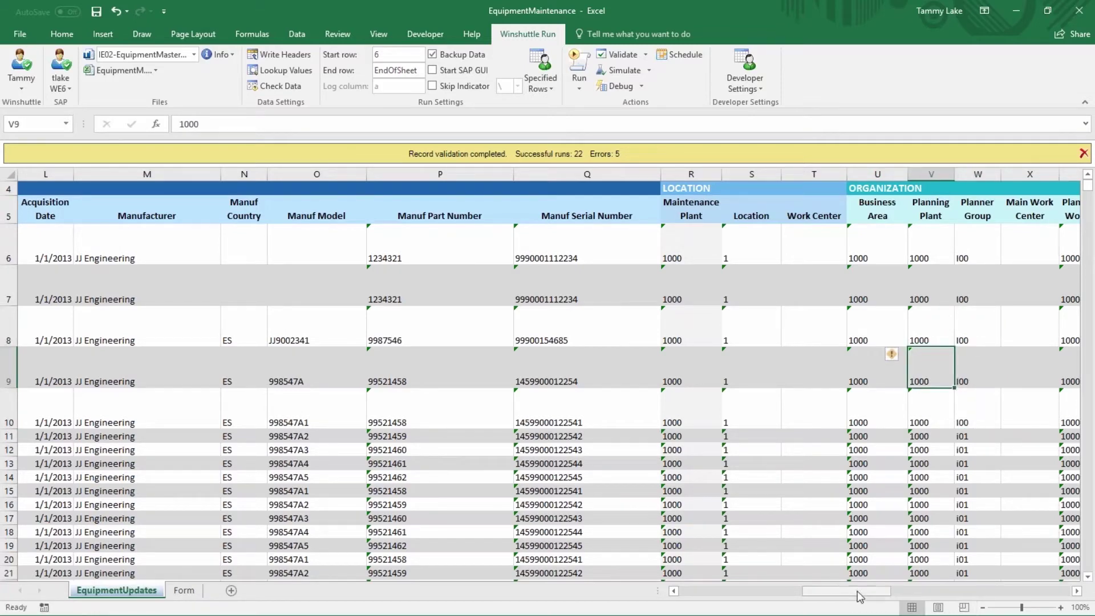
Validate only the error rows of the equipment data.
{"action": "left_click_drag", "start_coordinate": [860, 597], "coordinate": [705, 598]}
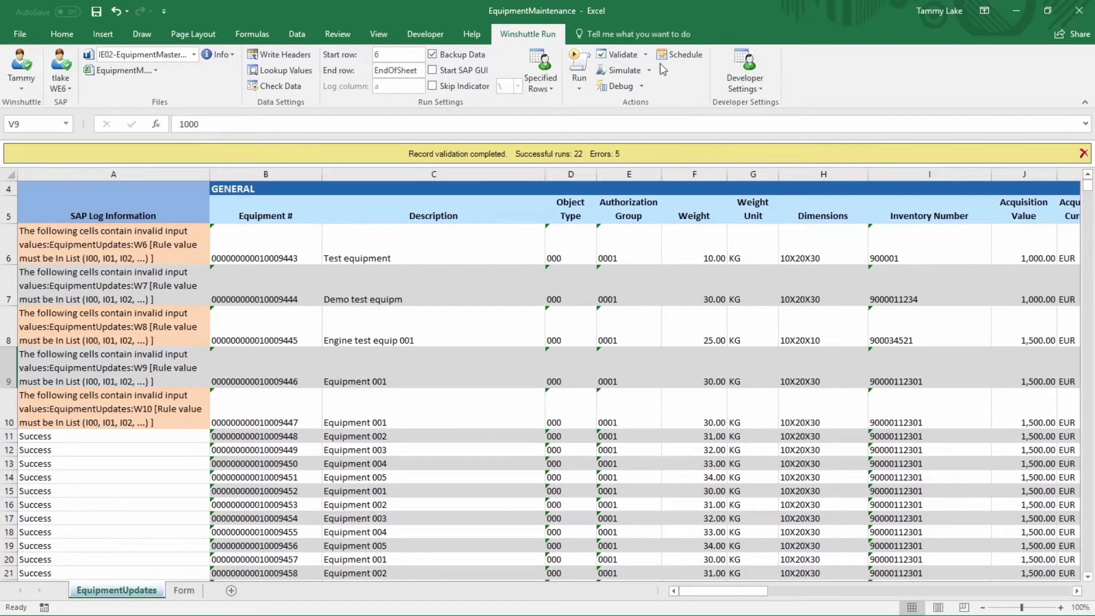
{"action": "left_click", "coordinate": [645, 54]}
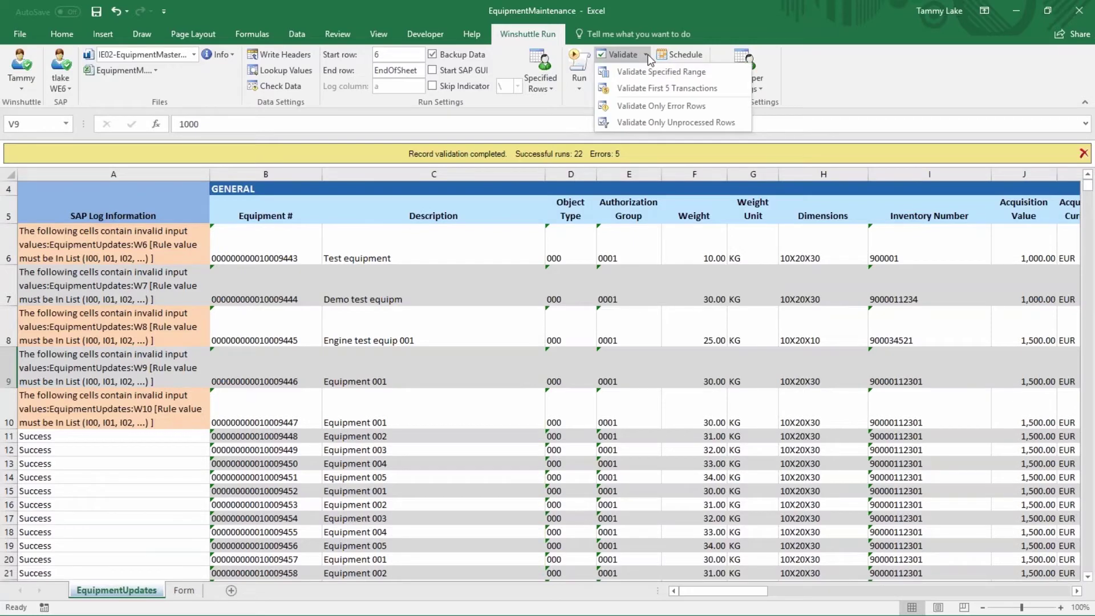
{"action": "left_click", "coordinate": [656, 107]}
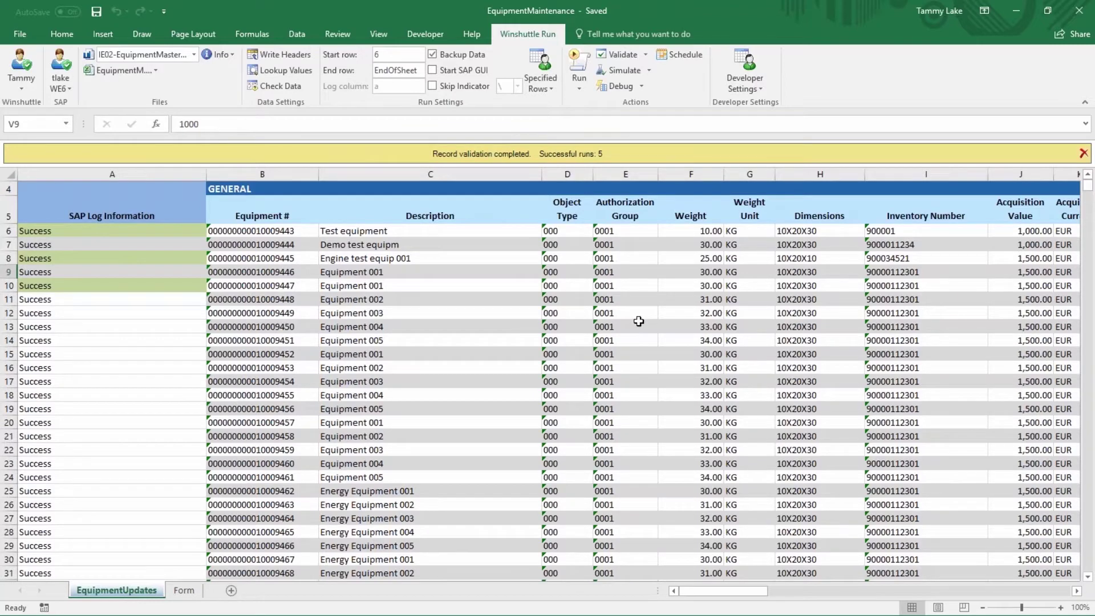
Run the IE02-EquipmentMasterUpdate script on the equipment rows and check the SAP log messages.
{"action": "left_click", "coordinate": [580, 61]}
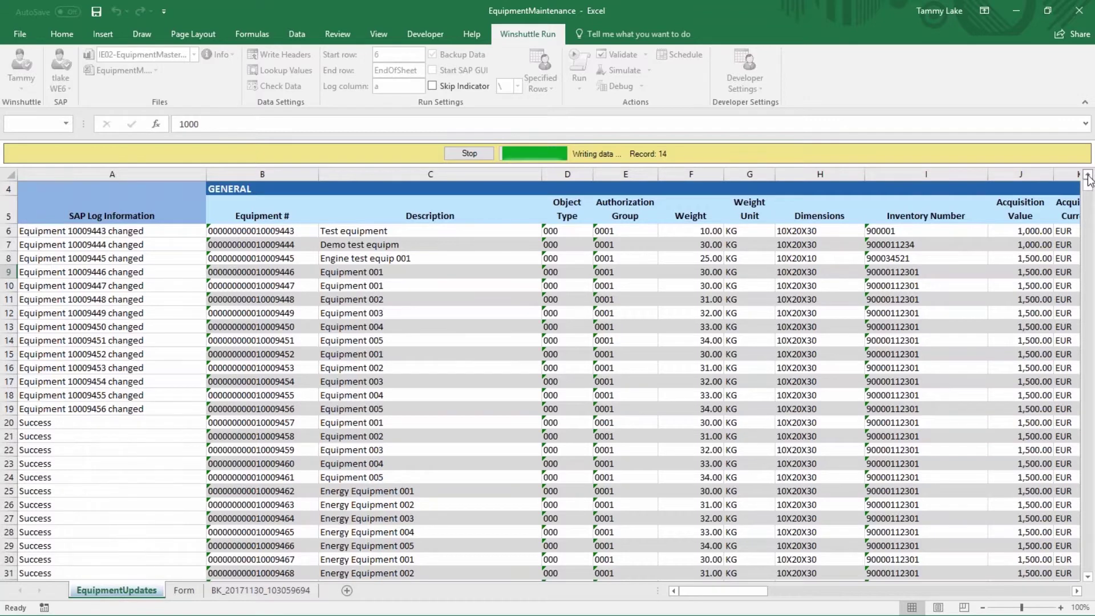
{"action": "scroll", "coordinate": [1089, 179], "scroll_direction": "up", "scroll_amount": 1}
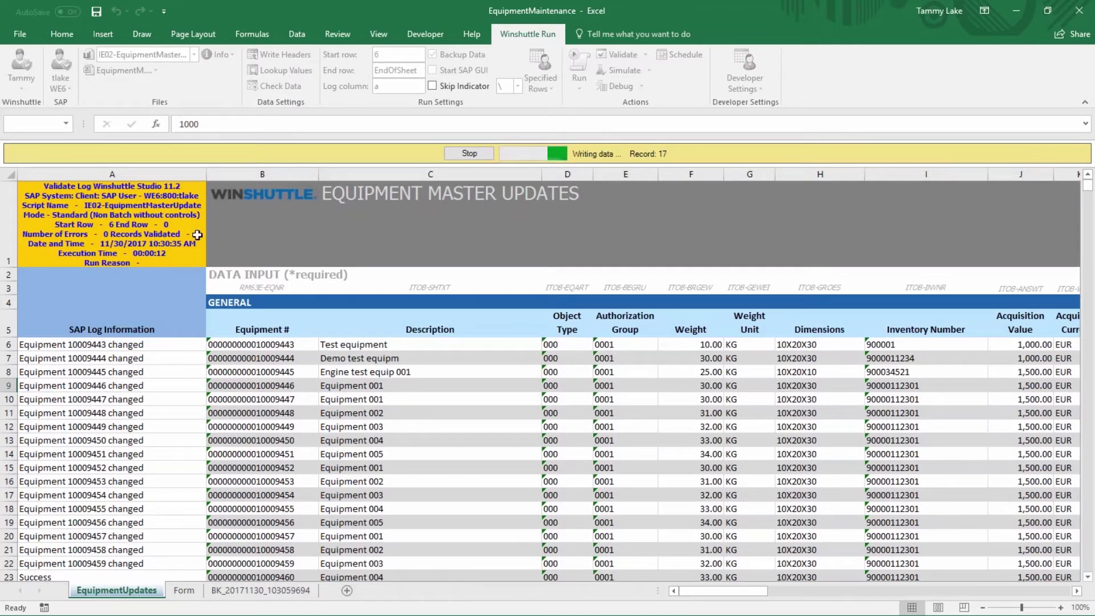
{"action": "scroll", "coordinate": [197, 235], "scroll_direction": "down", "scroll_amount": 1}
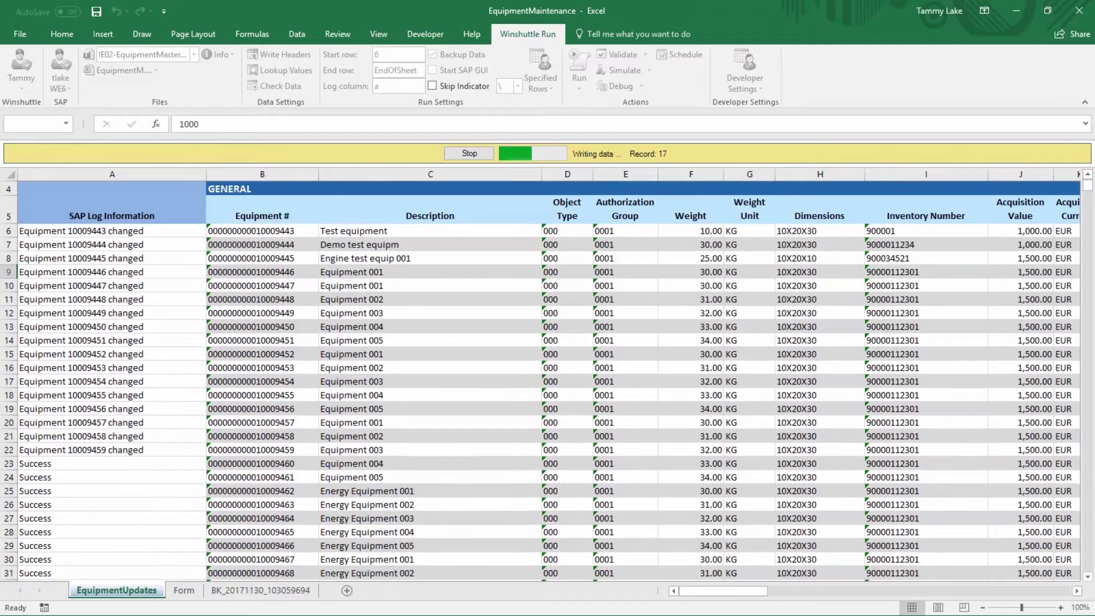
{"action": "scroll", "coordinate": [111, 234], "scroll_direction": "down", "scroll_amount": 2}
{"action": "scroll", "coordinate": [112, 234], "scroll_direction": "up", "scroll_amount": 3}
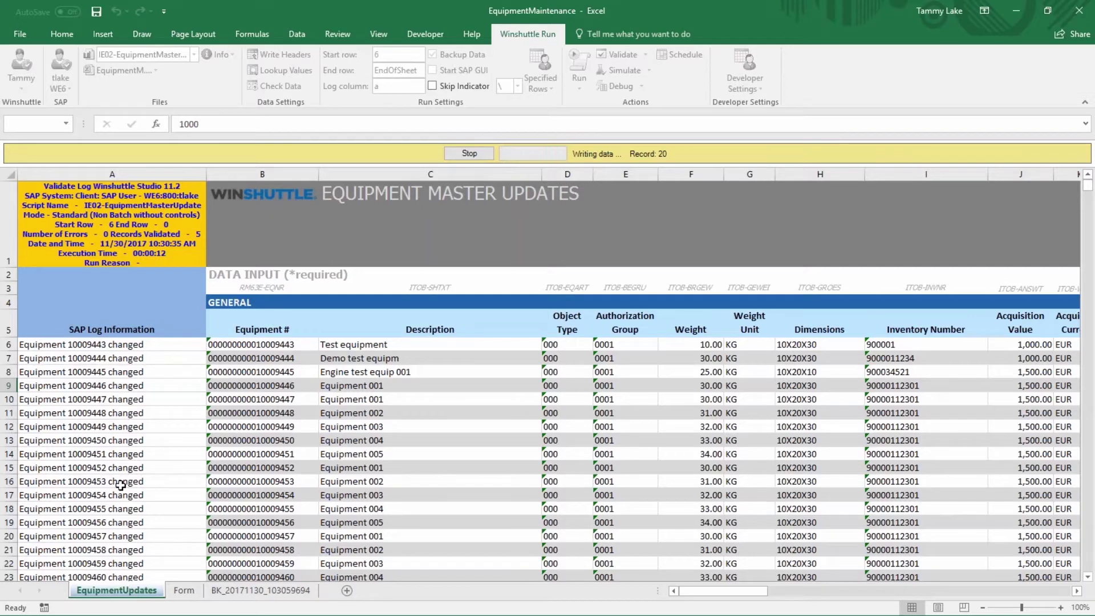
{"action": "scroll", "coordinate": [123, 490], "scroll_direction": "down", "scroll_amount": 2}
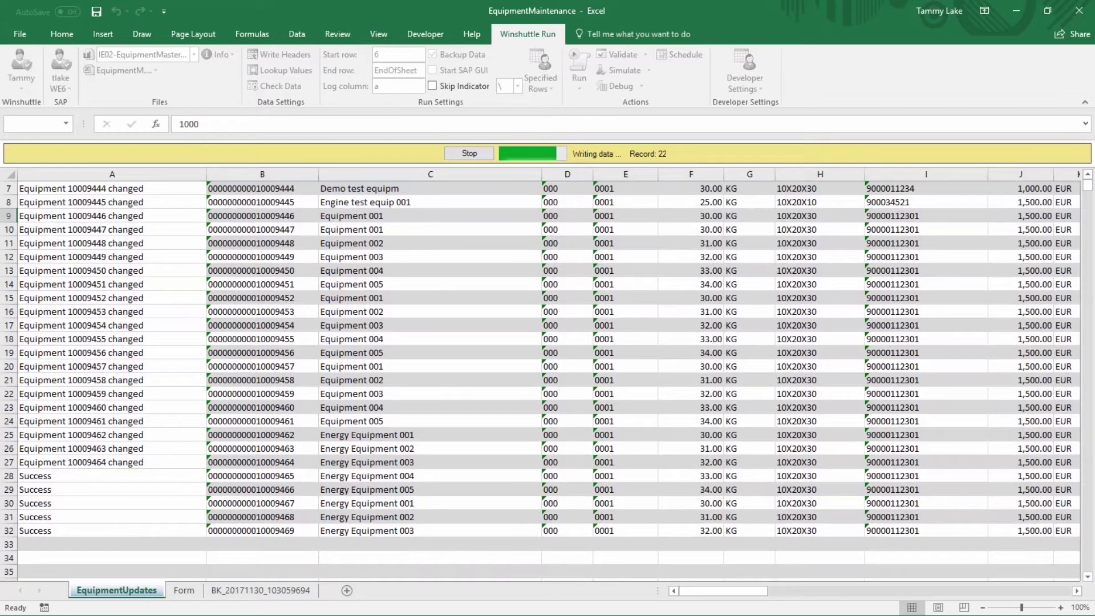
{"action": "scroll", "coordinate": [542, 377], "scroll_direction": "up", "scroll_amount": 2}
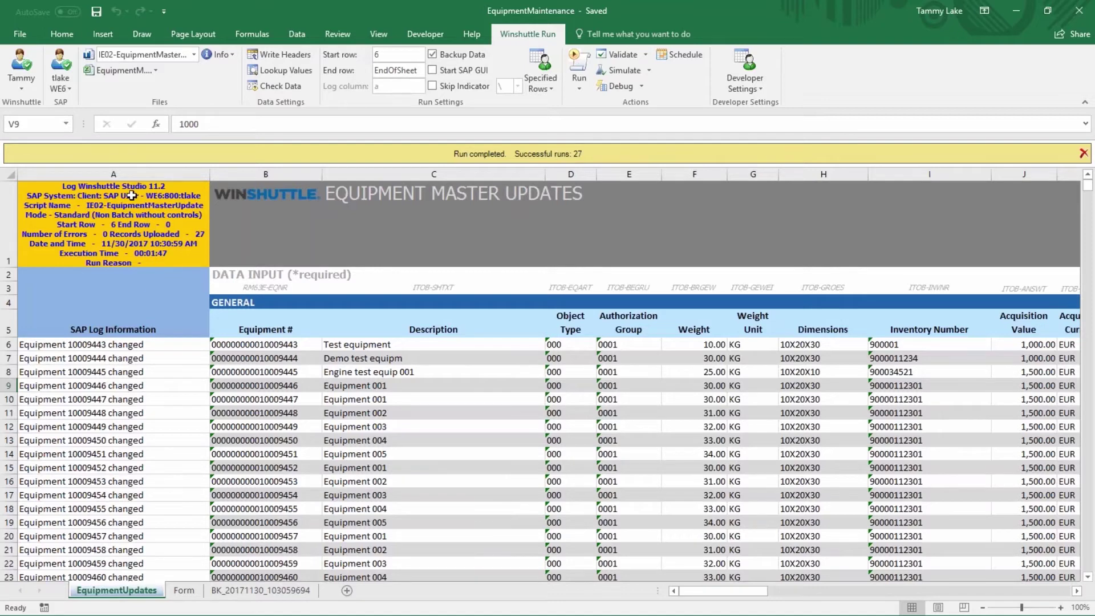
Examine the backup sheet BK_20171130_103059694 and the Create Equipment Master Record form, and return to the EquipmentUpdates sheet.
{"action": "left_click", "coordinate": [275, 592]}
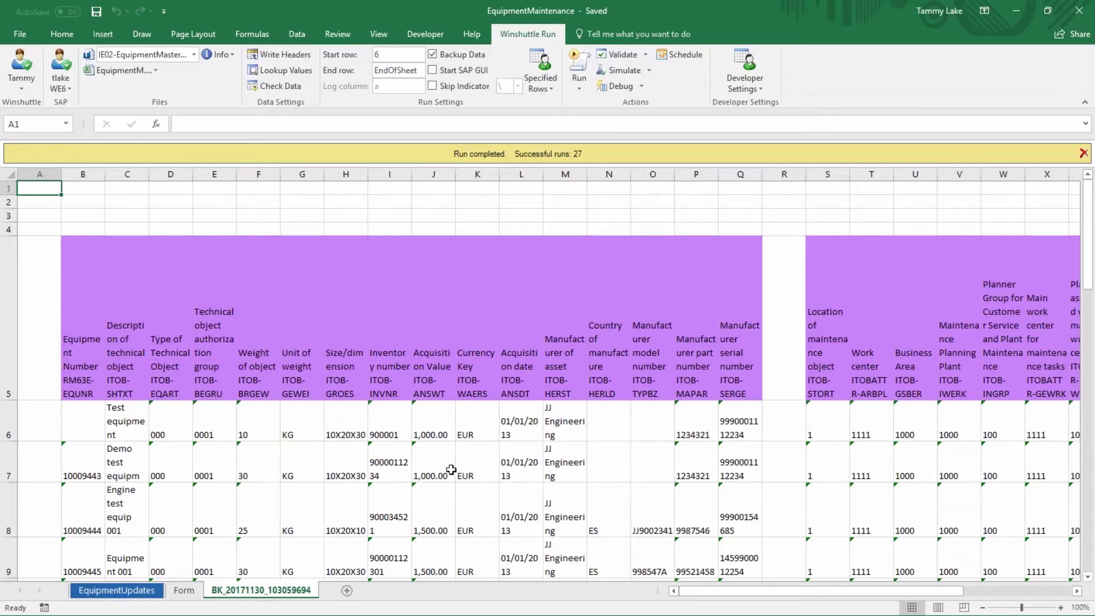
{"action": "left_click", "coordinate": [116, 591]}
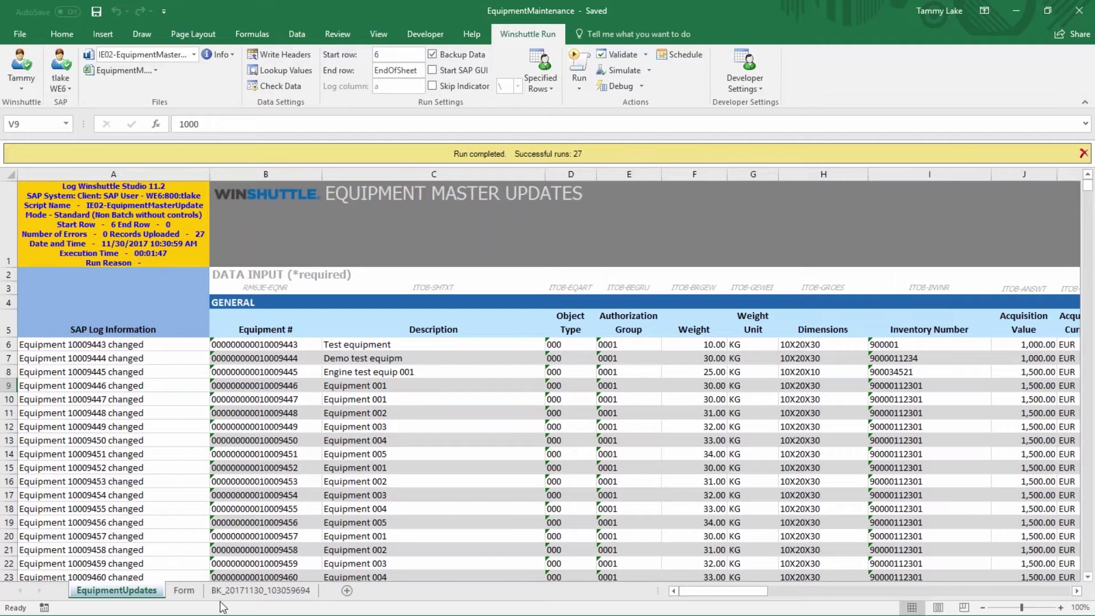
{"action": "left_click", "coordinate": [182, 592]}
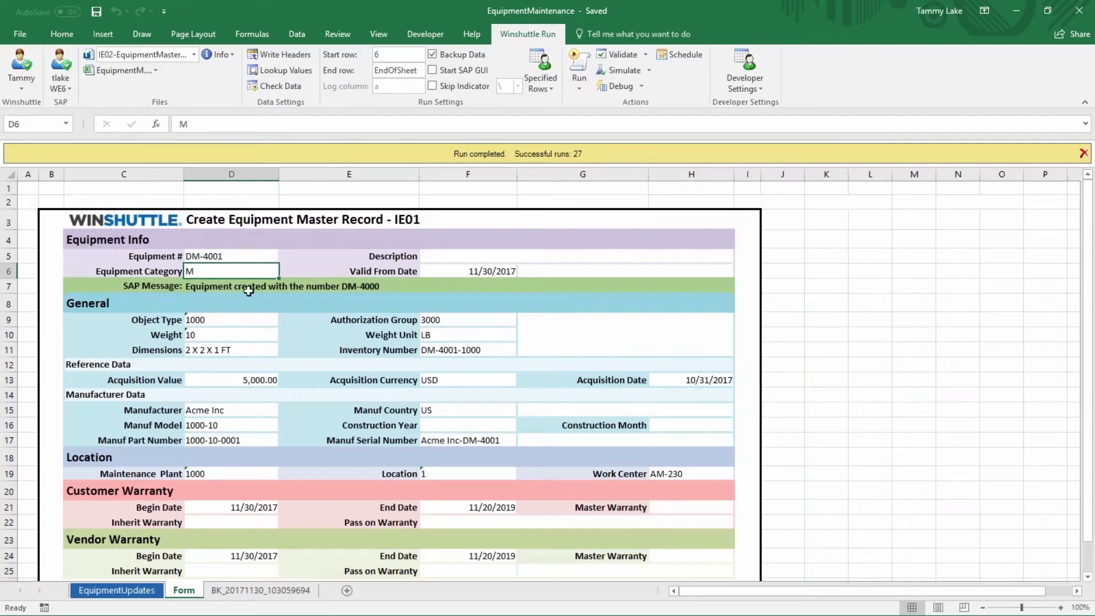
{"action": "scroll", "coordinate": [248, 292], "scroll_direction": "down", "scroll_amount": 2}
{"action": "scroll", "coordinate": [248, 291], "scroll_direction": "up", "scroll_amount": 1}
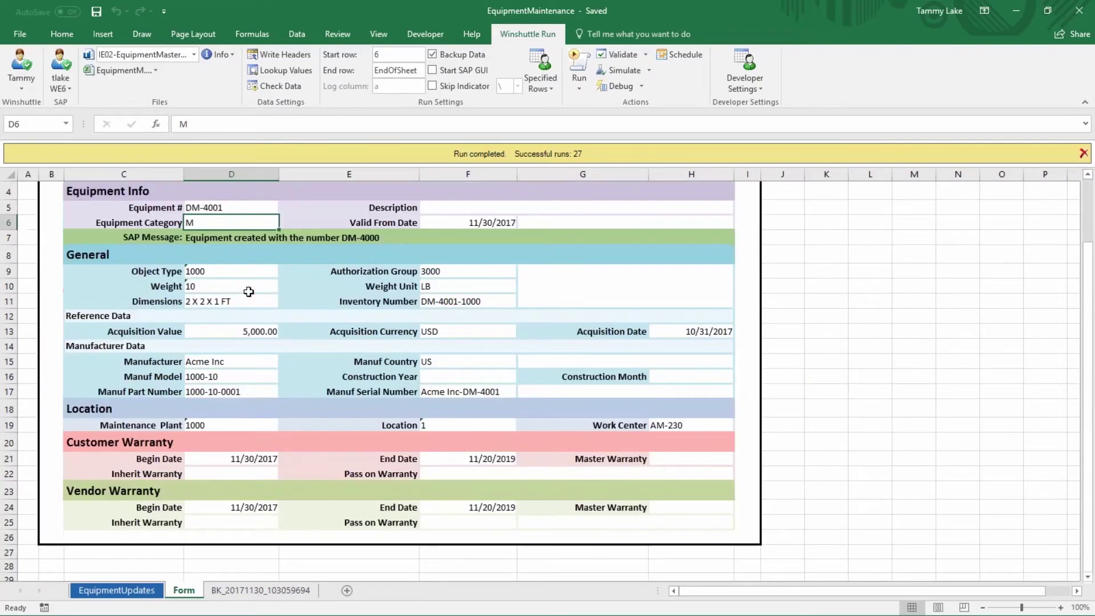
{"action": "left_click", "coordinate": [122, 590]}
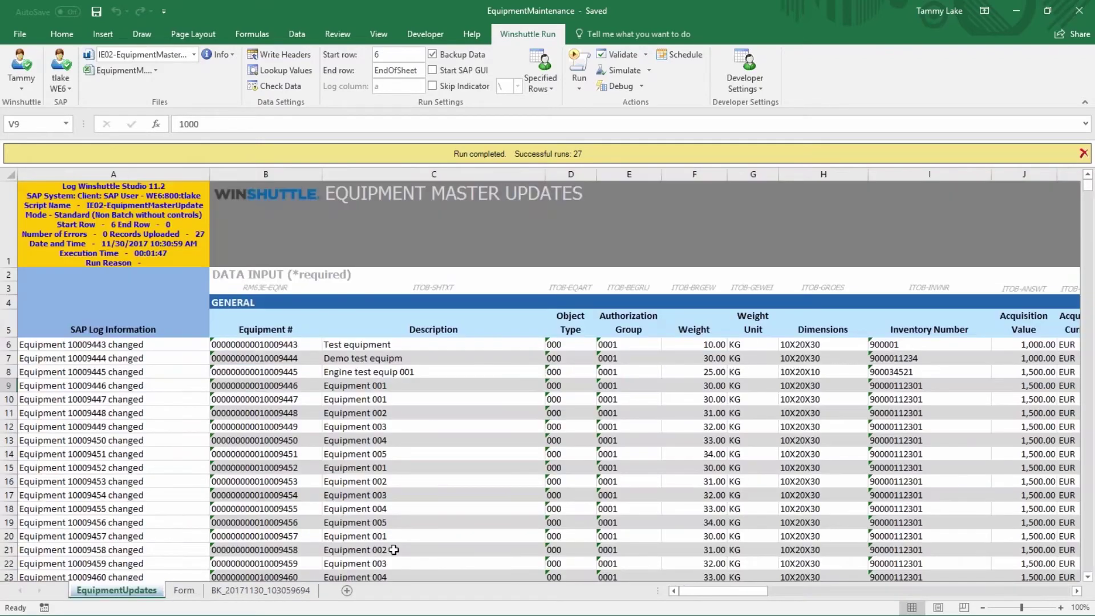
On the Form sheet, select the IE01-CreateEquipment-FORM script and validate the equipment form data.
{"action": "left_click", "coordinate": [186, 596]}
{"action": "scroll", "coordinate": [436, 457], "scroll_direction": "up", "scroll_amount": 1}
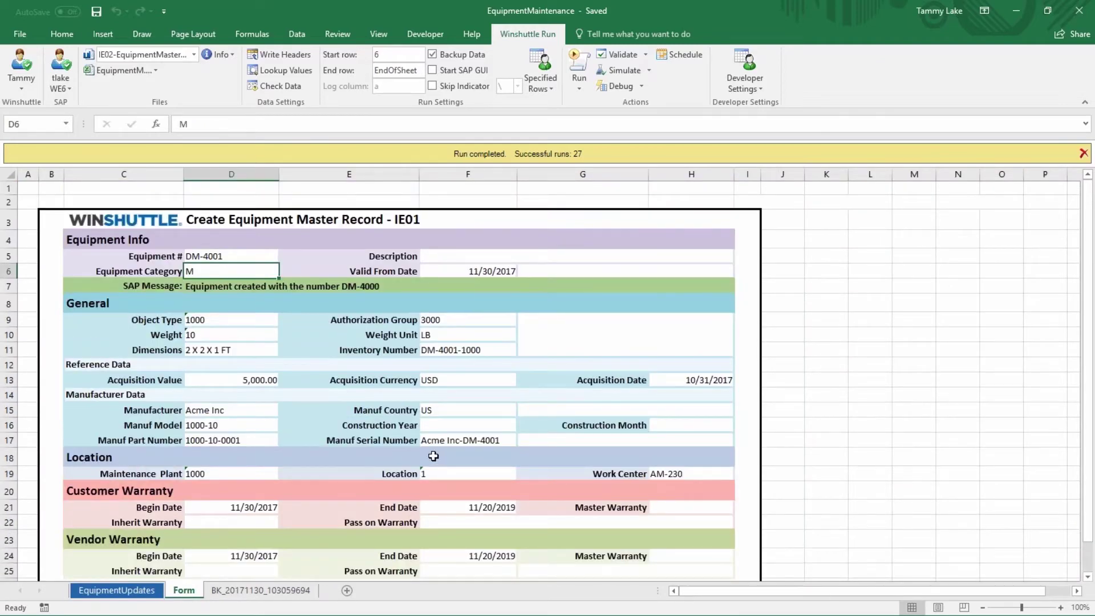
{"action": "left_click", "coordinate": [194, 55]}
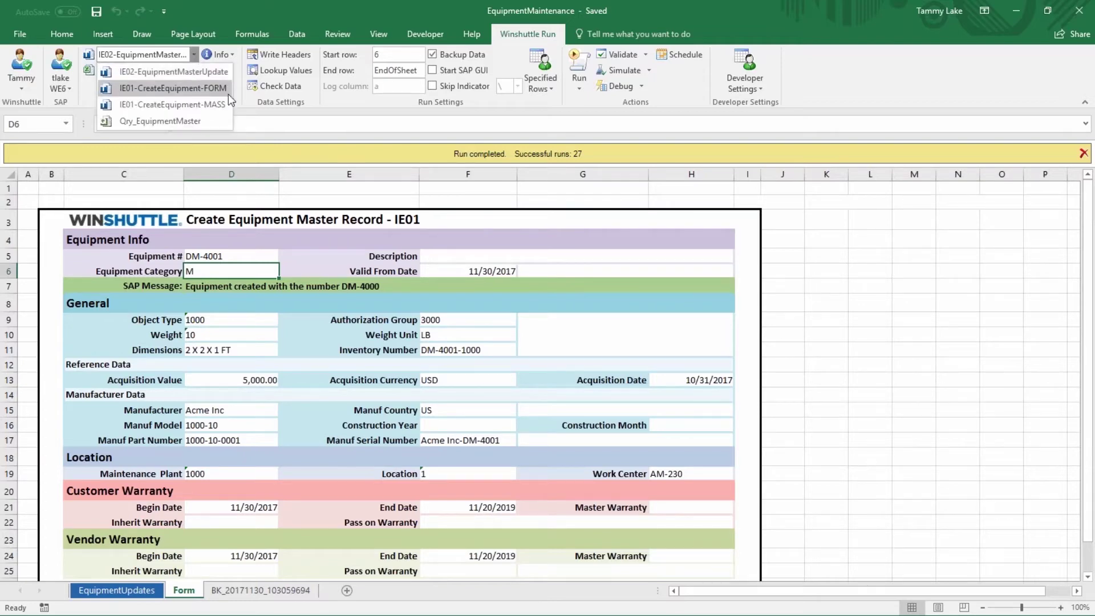
{"action": "left_click", "coordinate": [182, 89]}
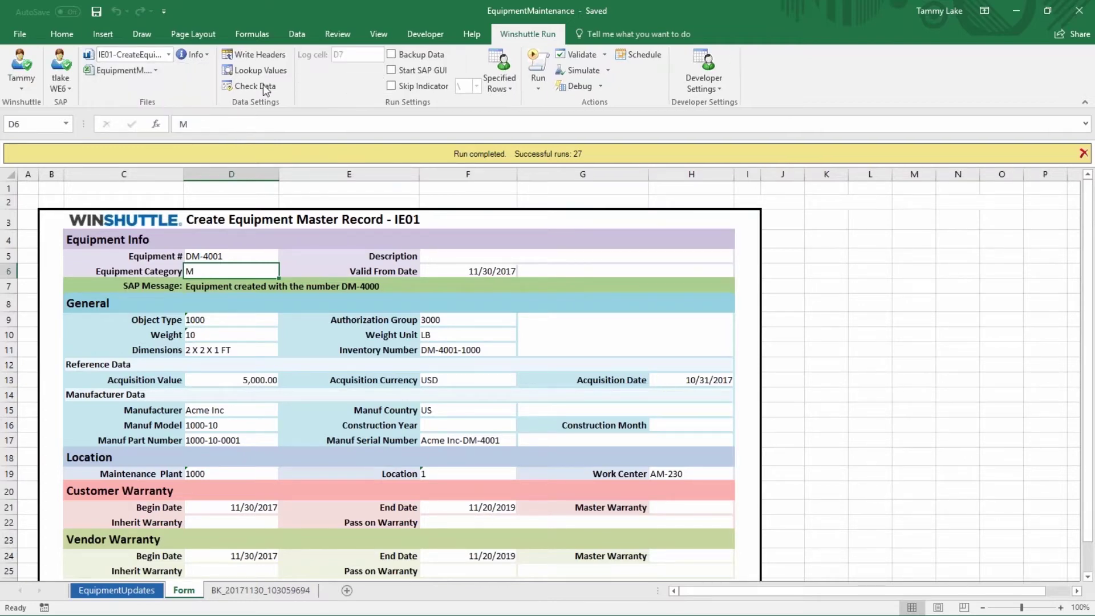
{"action": "left_click", "coordinate": [576, 55]}
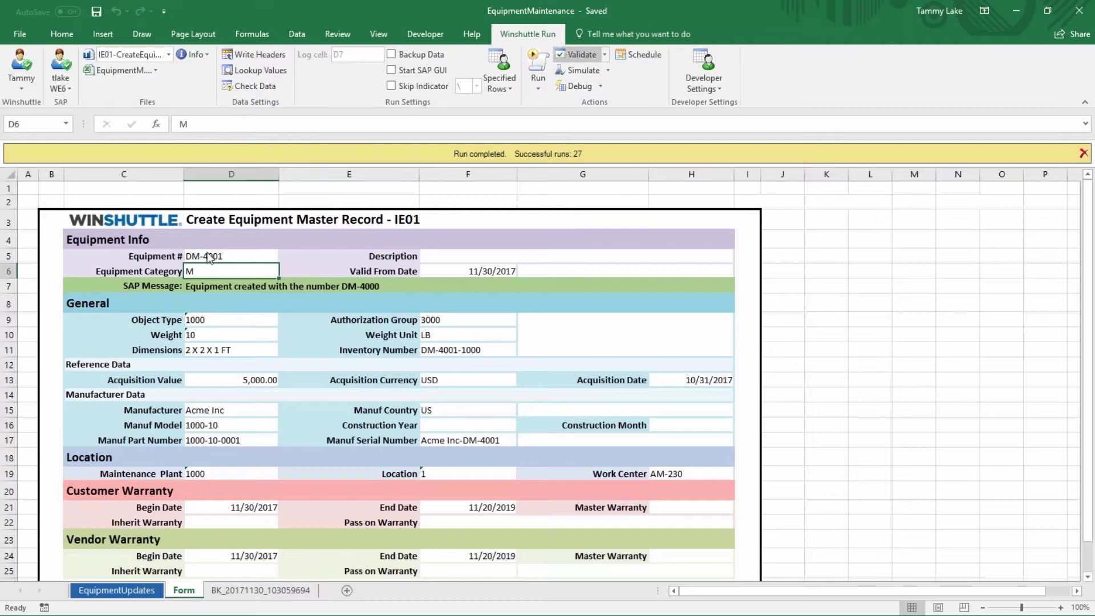
Run the IE01-CreateEquipment-FORM script to create equipment DM-4001 in SAP, and return to the EquipmentUpdates sheet.
{"action": "left_click", "coordinate": [151, 286]}
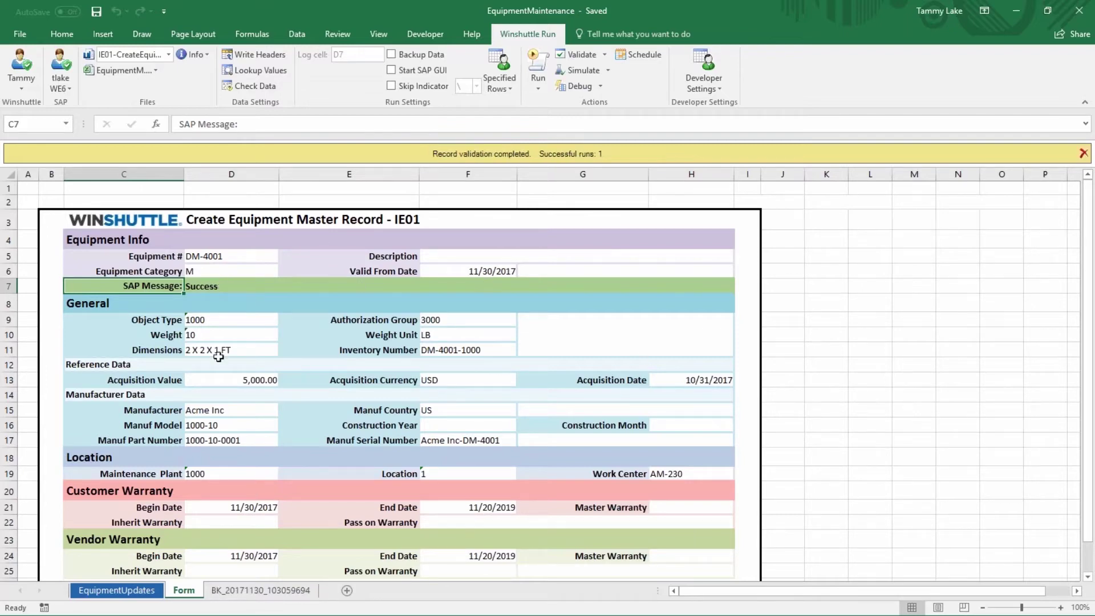
{"action": "left_click", "coordinate": [538, 64]}
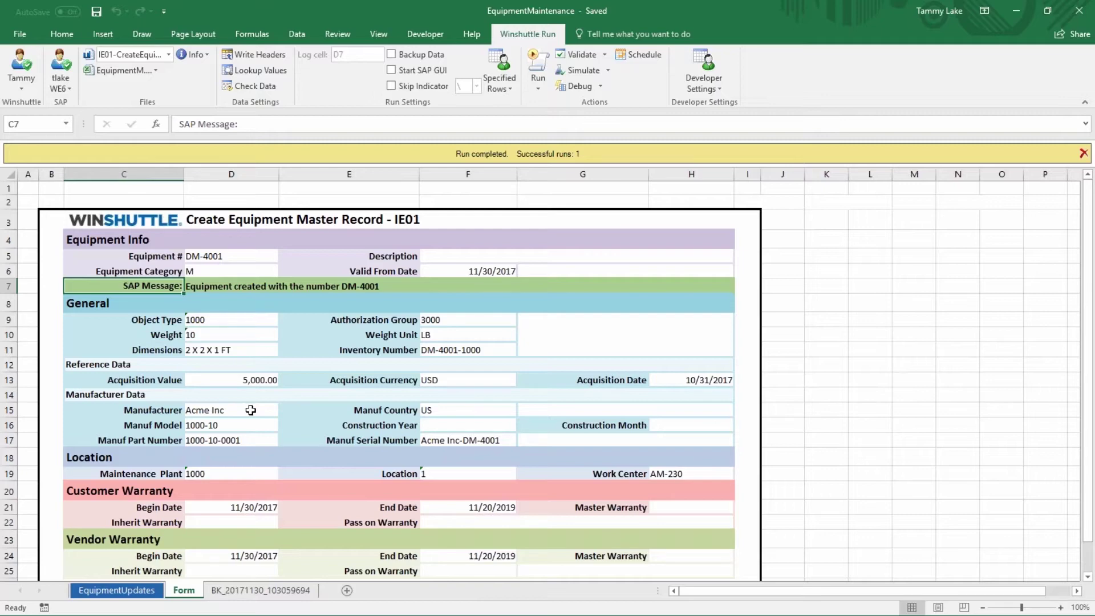
{"action": "left_click", "coordinate": [101, 594]}
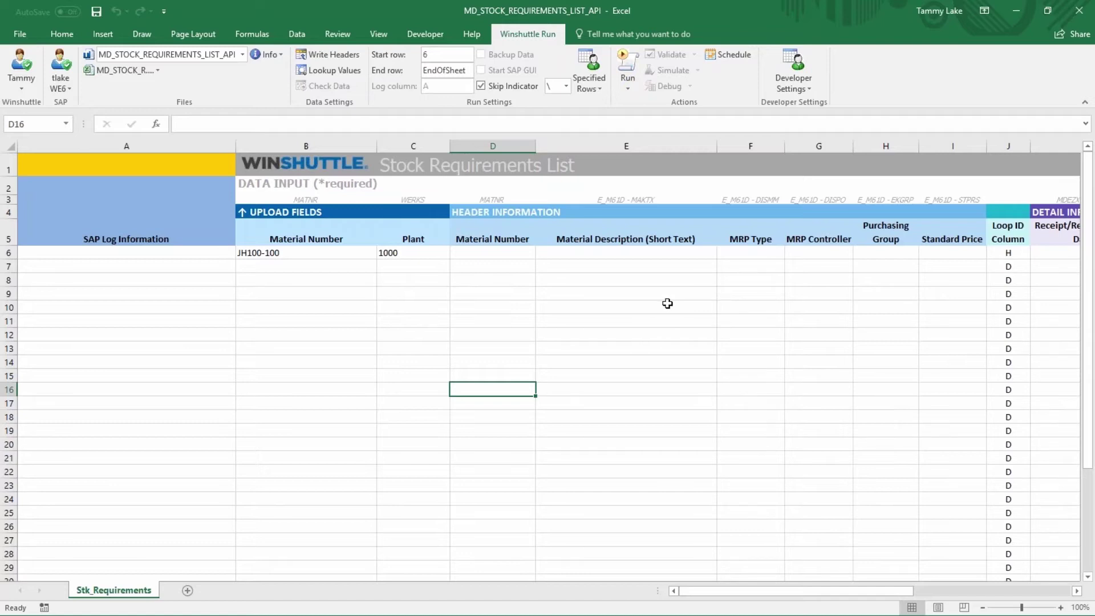
Run the MD_STOCK_REQUIREMENTS_LIST_API script for material JH100-100 in plant 1000 and review the header and detail columns.
{"action": "left_click", "coordinate": [275, 215]}
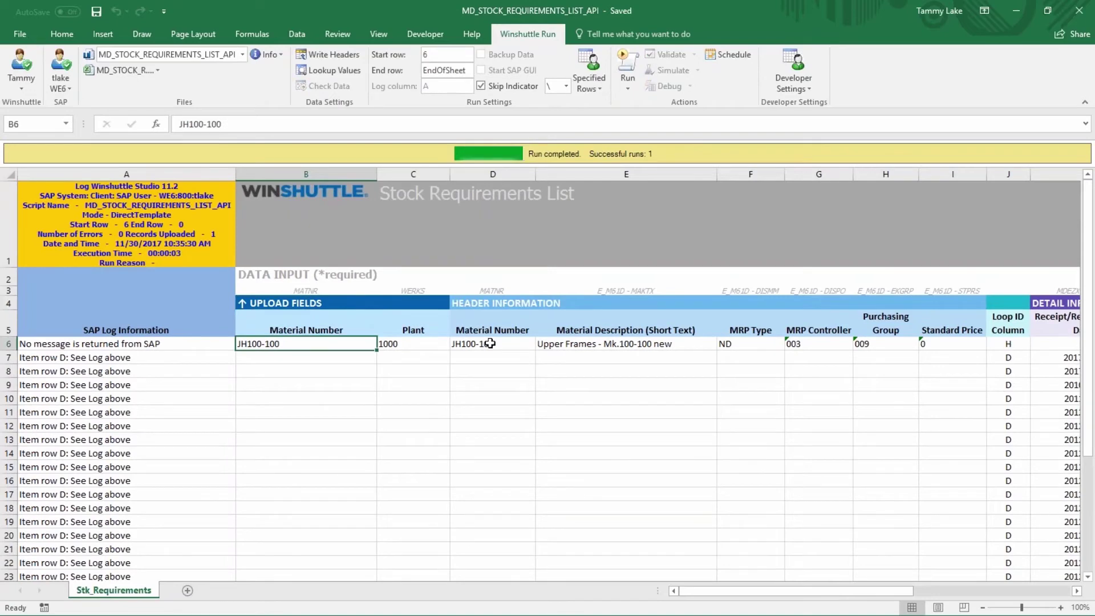
{"action": "left_click_drag", "start_coordinate": [528, 345], "coordinate": [941, 342]}
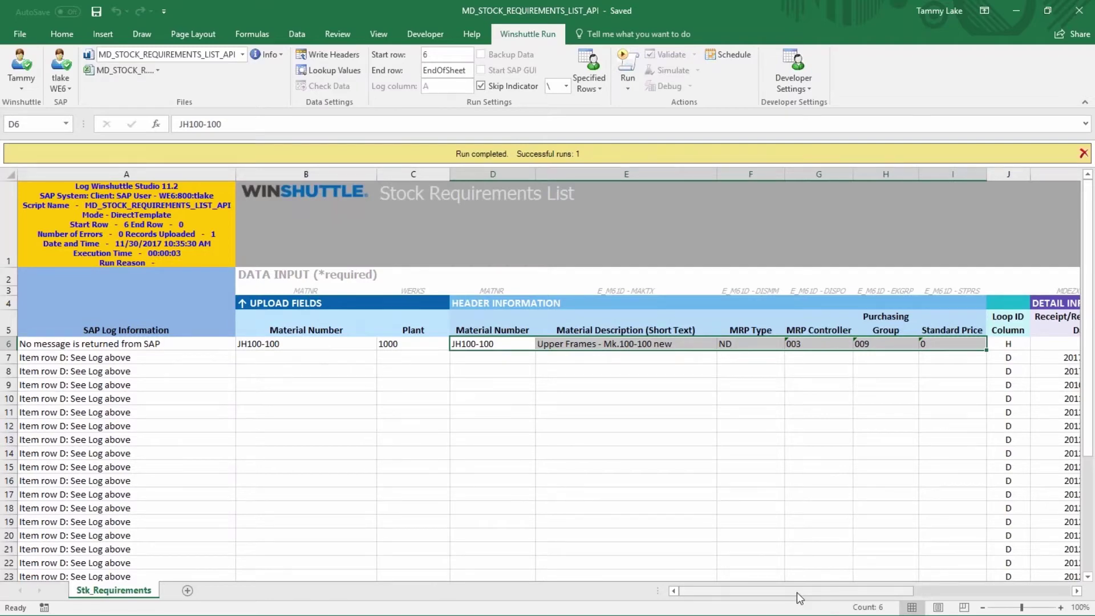
{"action": "left_click_drag", "start_coordinate": [796, 592], "coordinate": [955, 600]}
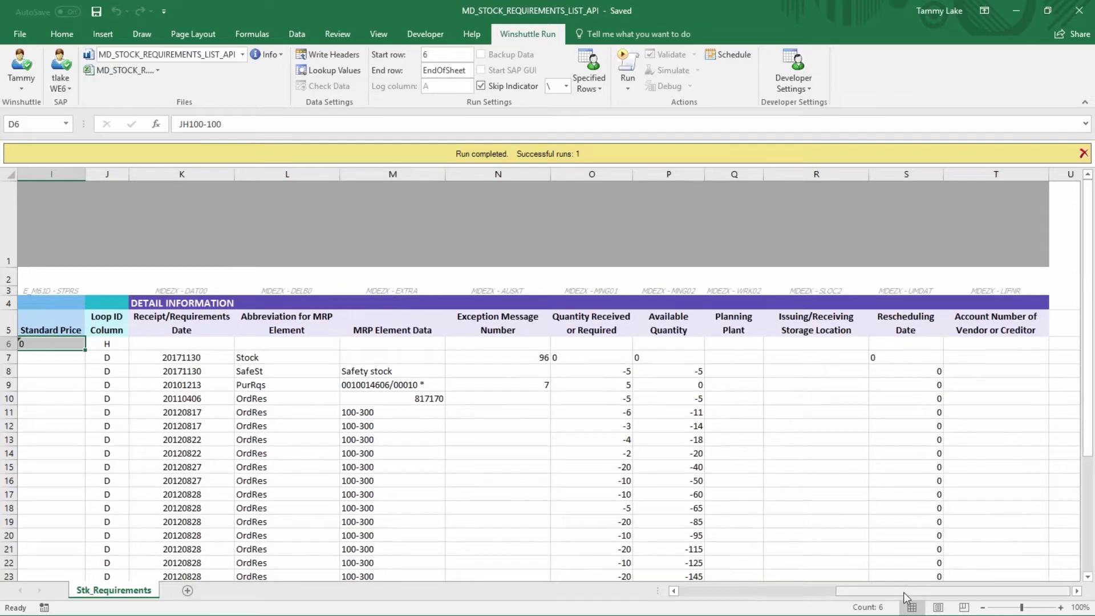
{"action": "left_click_drag", "start_coordinate": [898, 592], "coordinate": [727, 583]}
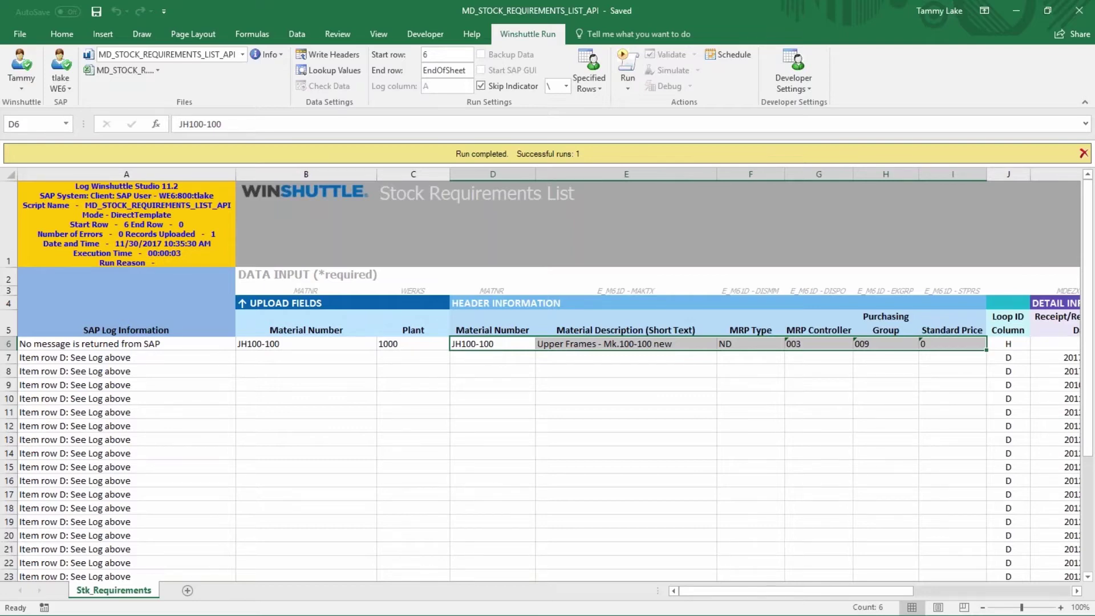
{"action": "left_click", "coordinate": [317, 466]}
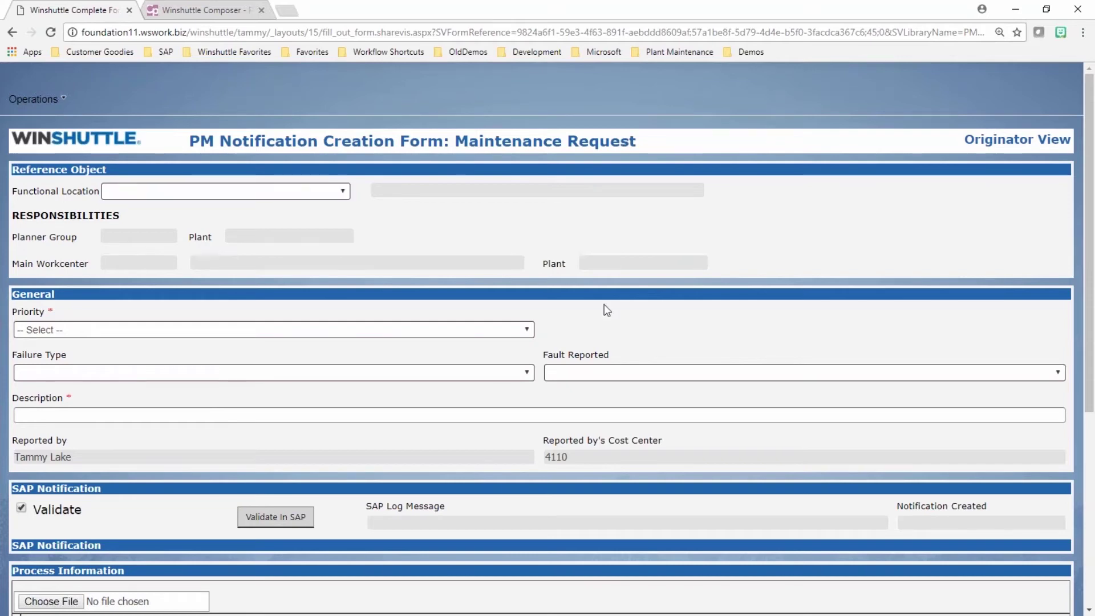
On the PM notification form, set the functional location to C1-B01 and check its priority options.
{"action": "scroll", "coordinate": [604, 303], "scroll_direction": "down", "scroll_amount": 1}
{"action": "scroll", "coordinate": [603, 305], "scroll_direction": "down", "scroll_amount": 3}
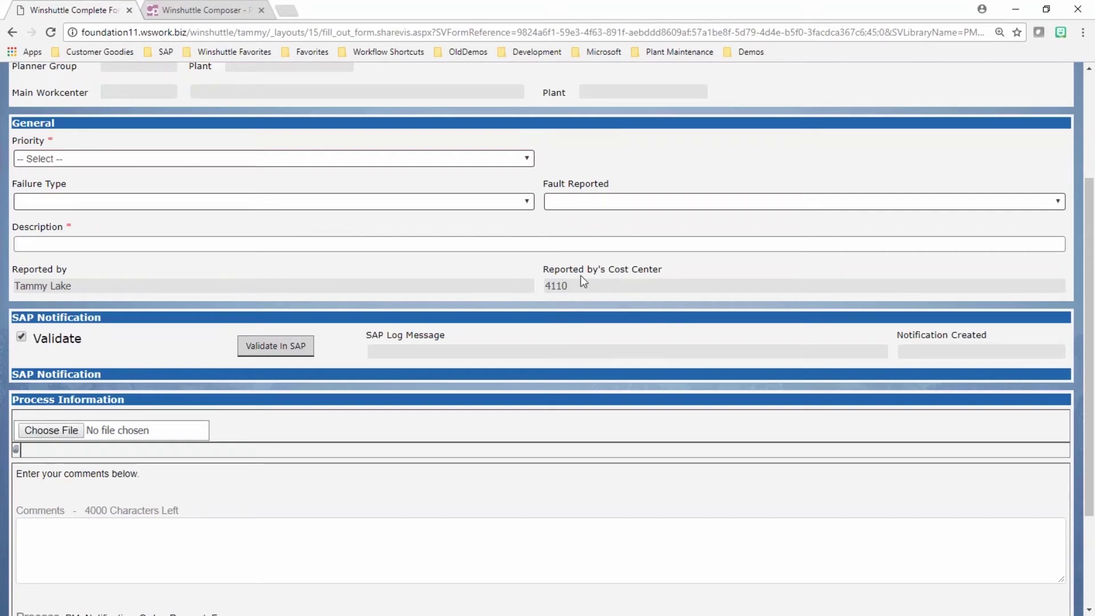
{"action": "scroll", "coordinate": [580, 279], "scroll_direction": "up", "scroll_amount": 3}
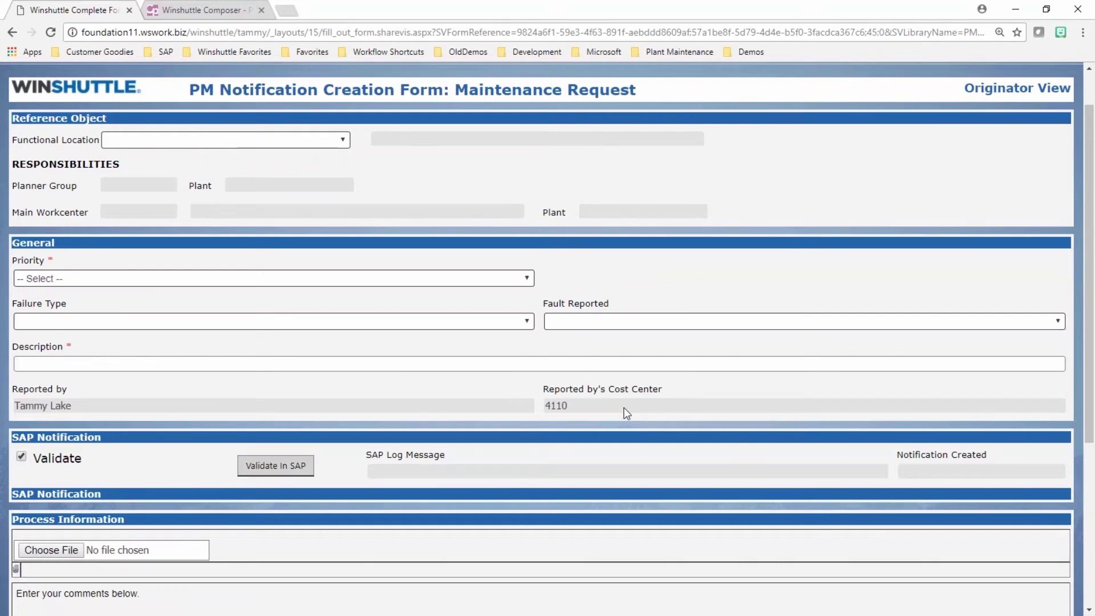
{"action": "left_click", "coordinate": [345, 138]}
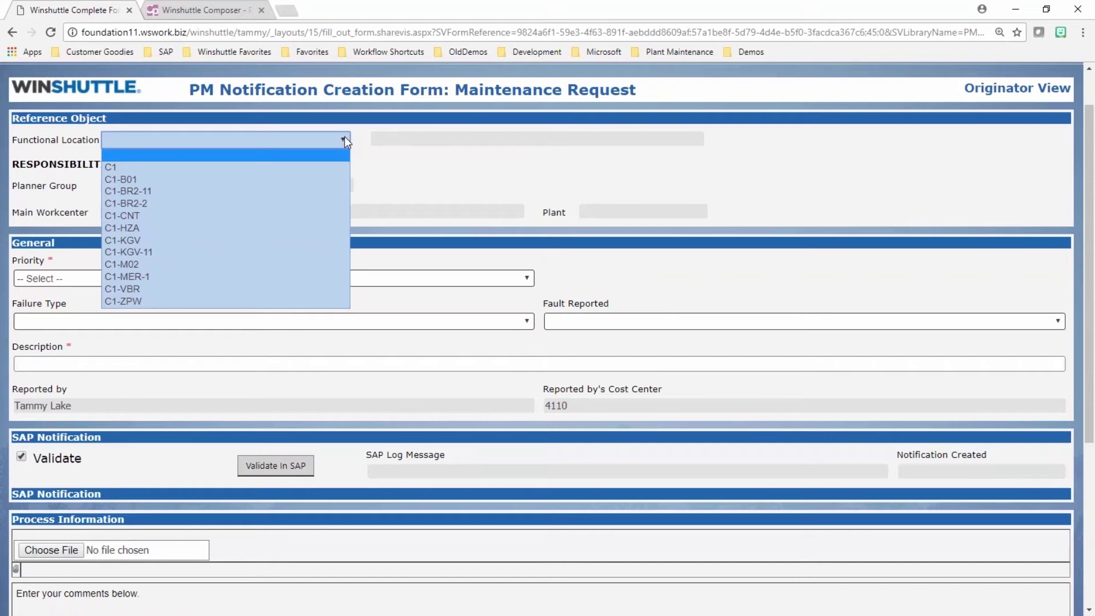
{"action": "left_click", "coordinate": [345, 139]}
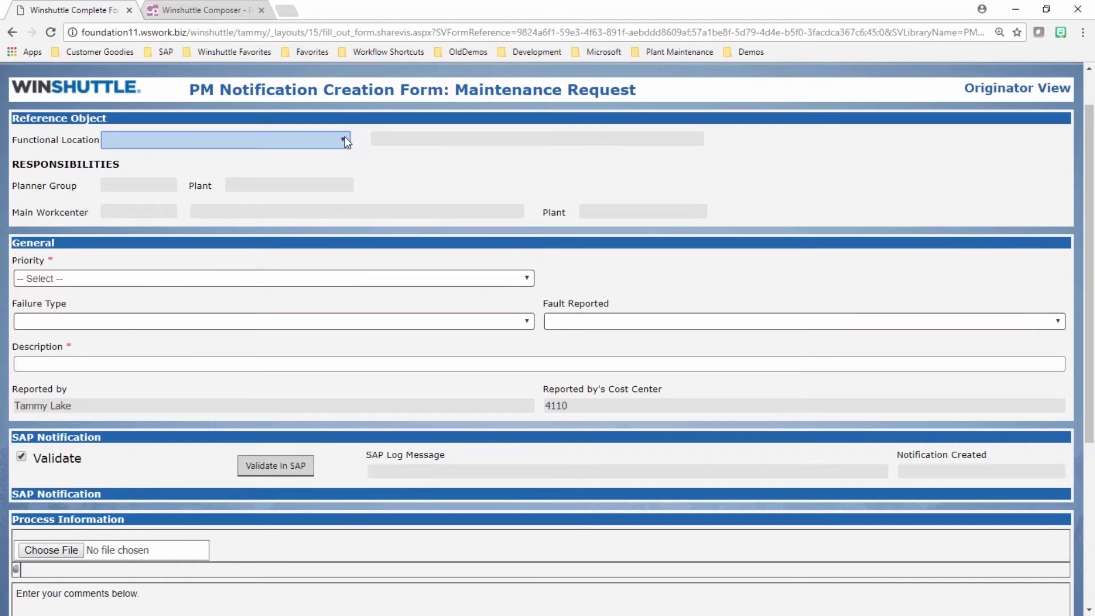
{"action": "left_click", "coordinate": [344, 138]}
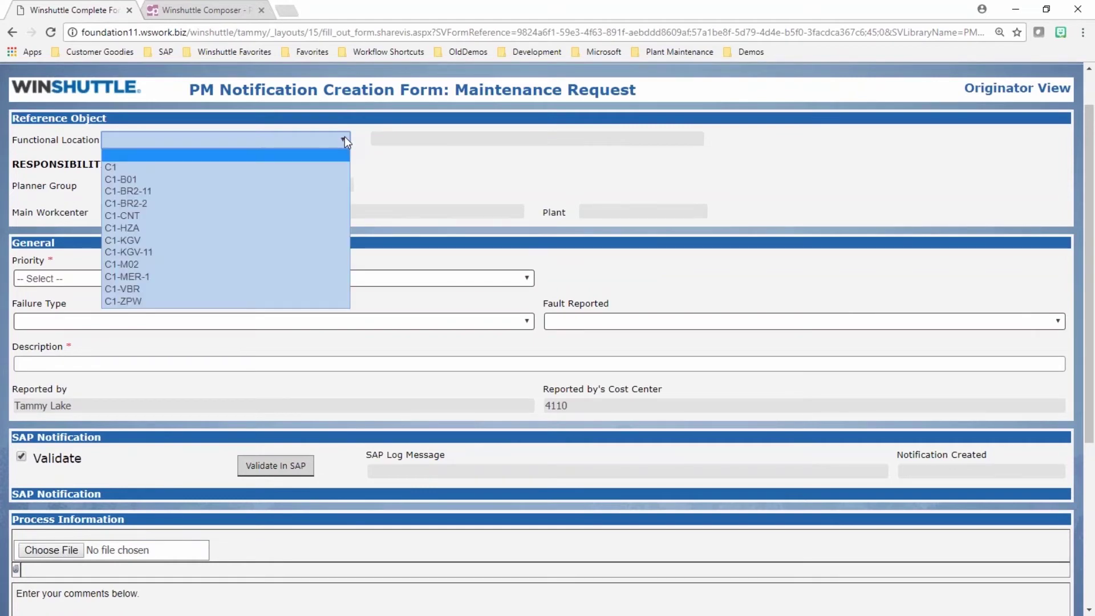
{"action": "left_click", "coordinate": [125, 180]}
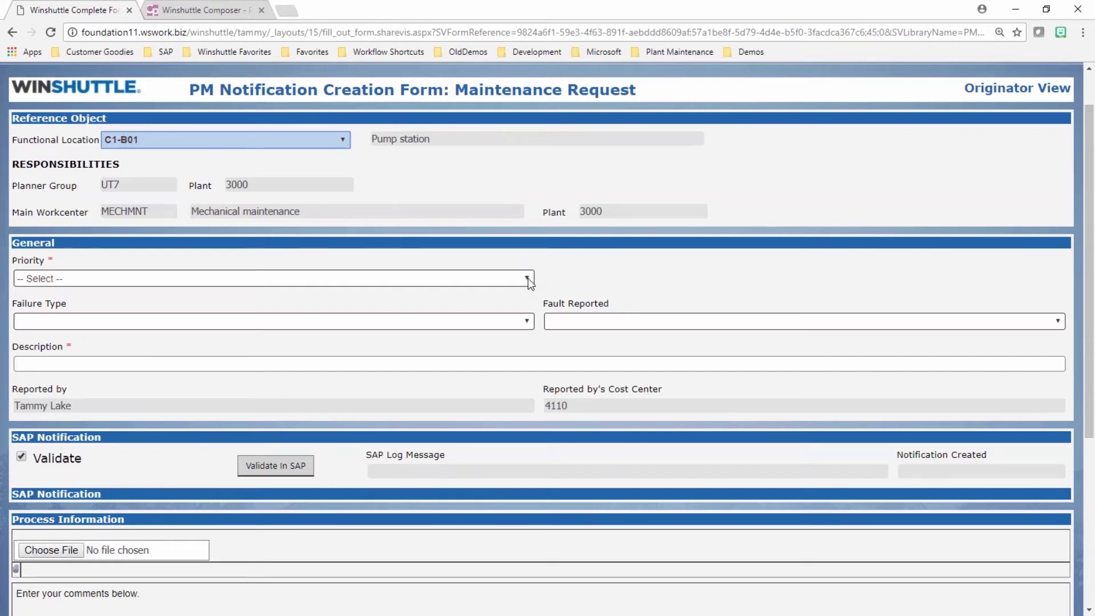
{"action": "left_click", "coordinate": [504, 278]}
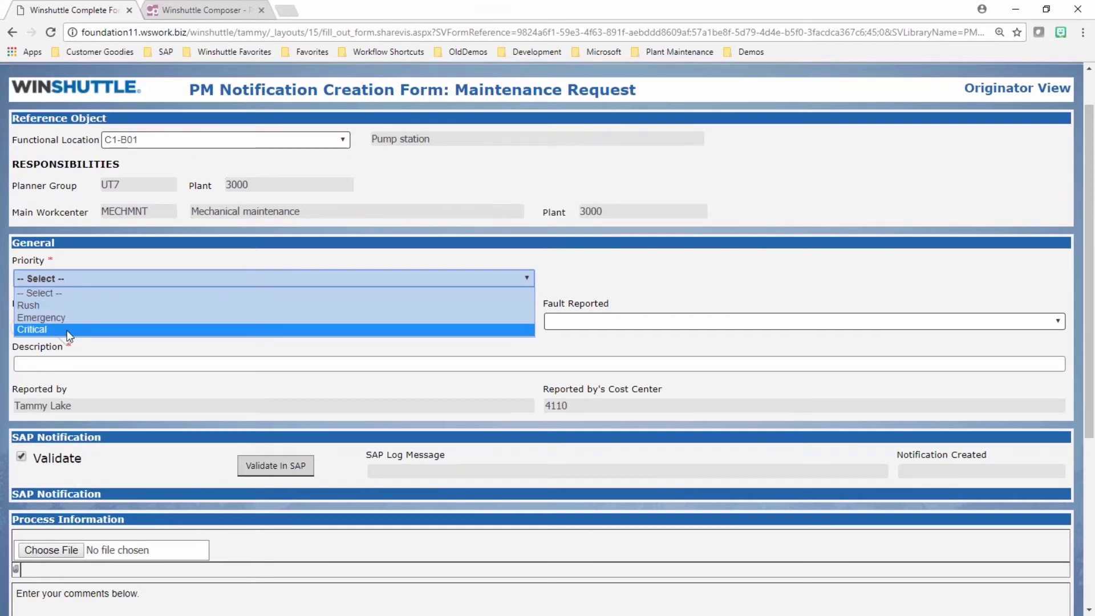
Set the functional location to C1-BR2-11 and the priority to 0-50%.
{"action": "left_click", "coordinate": [344, 141]}
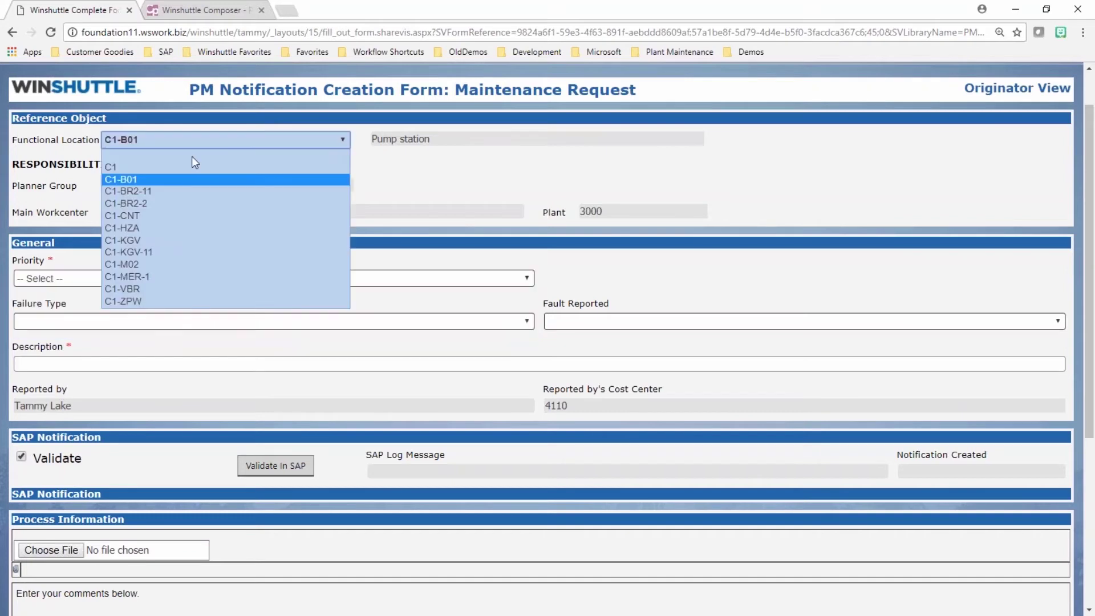
{"action": "left_click", "coordinate": [163, 191]}
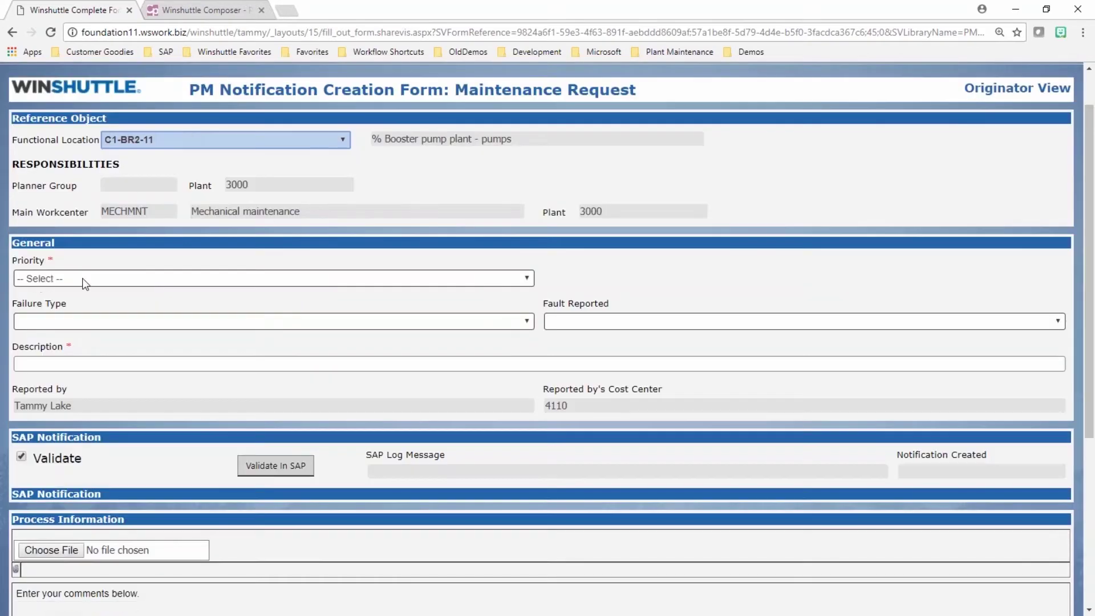
{"action": "left_click", "coordinate": [525, 279]}
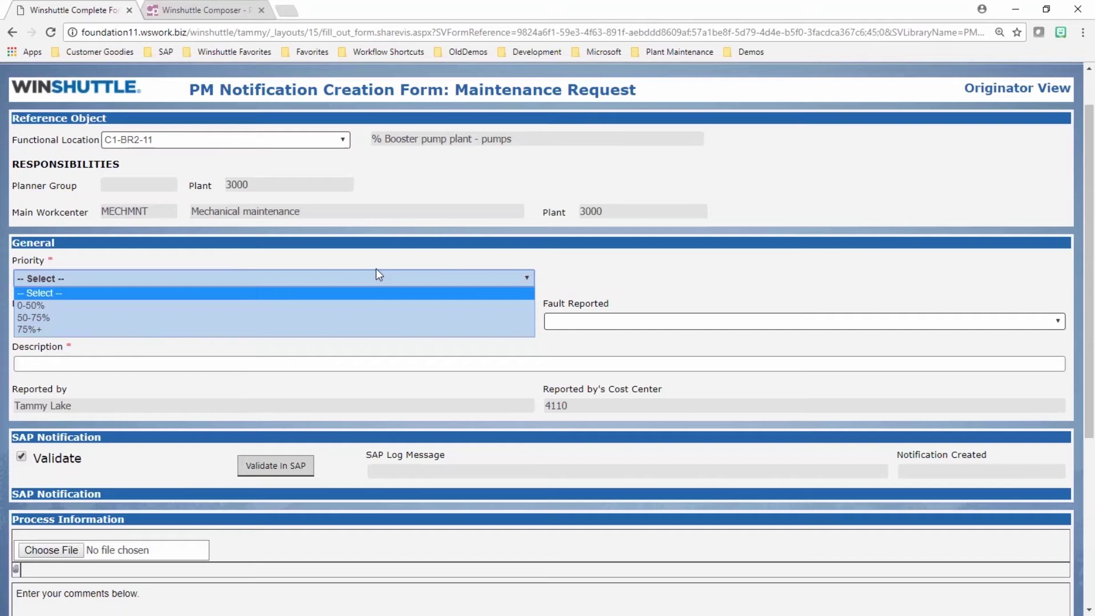
{"action": "left_click", "coordinate": [122, 305]}
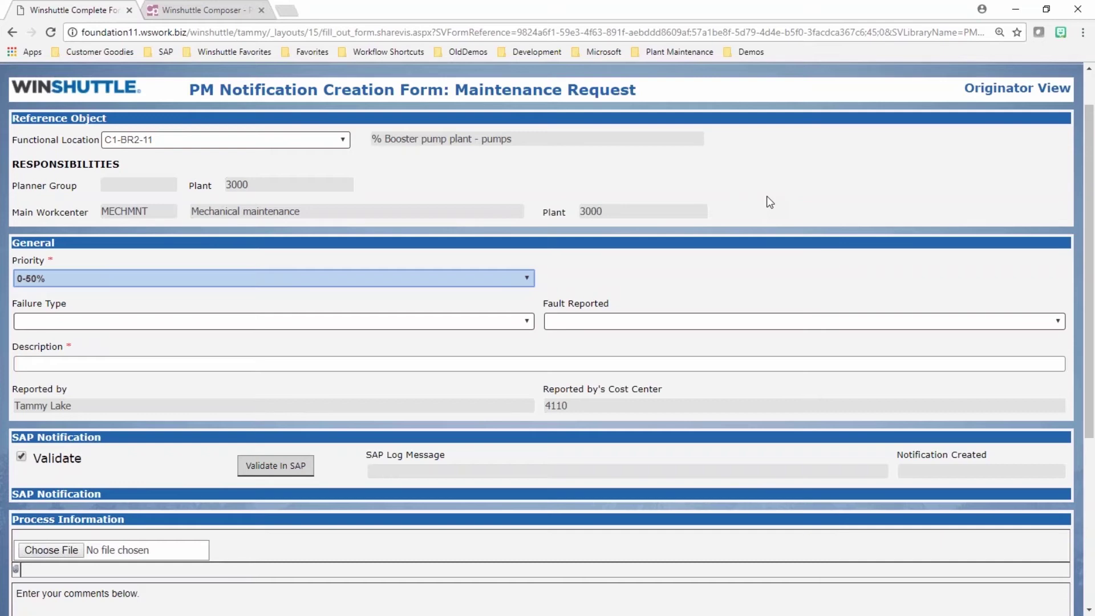
Set the failure type to Mechanical and the reported fault to Leakage.
{"action": "left_click", "coordinate": [526, 322]}
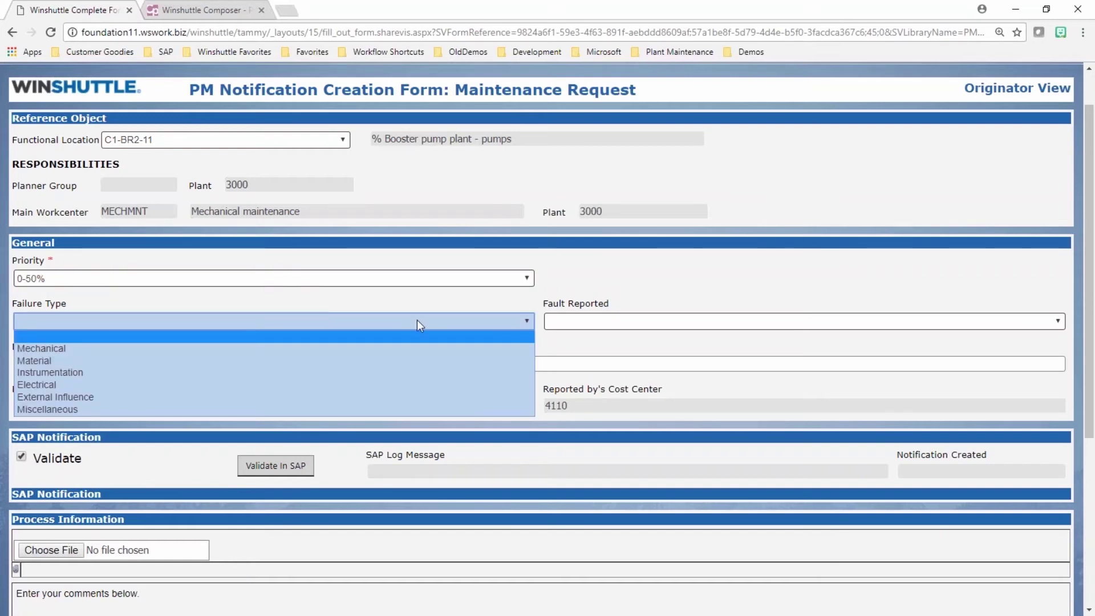
{"action": "left_click", "coordinate": [86, 345]}
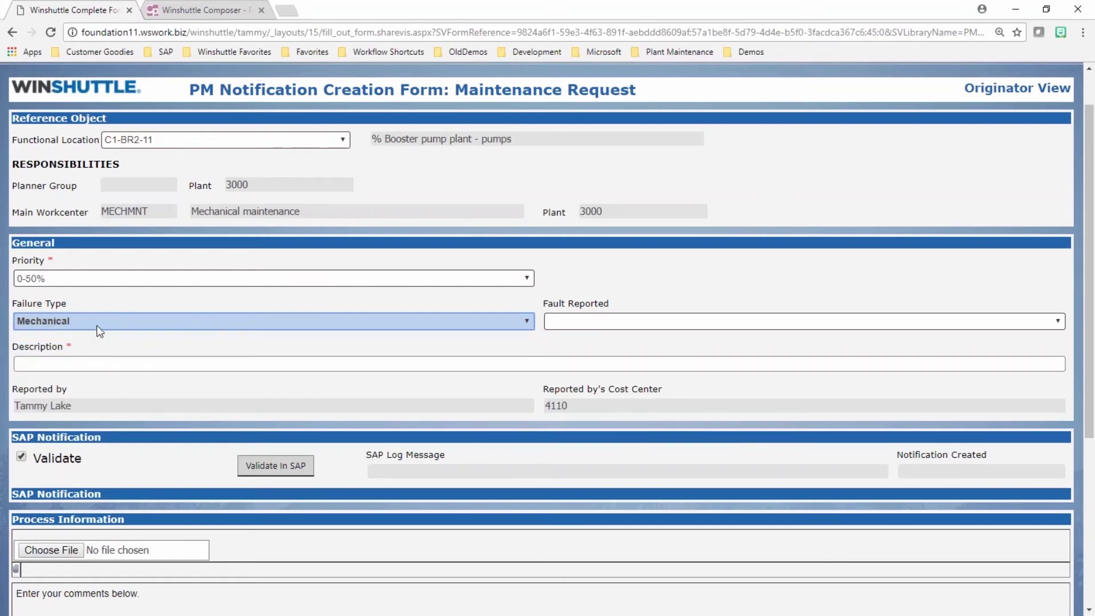
{"action": "left_click", "coordinate": [460, 322]}
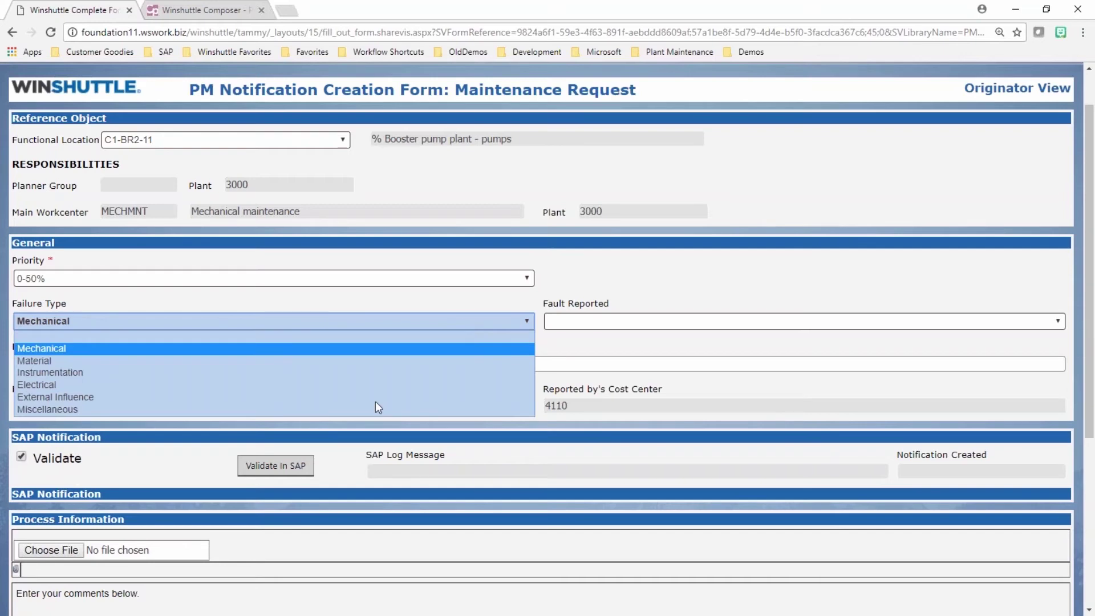
{"action": "left_click", "coordinate": [386, 349]}
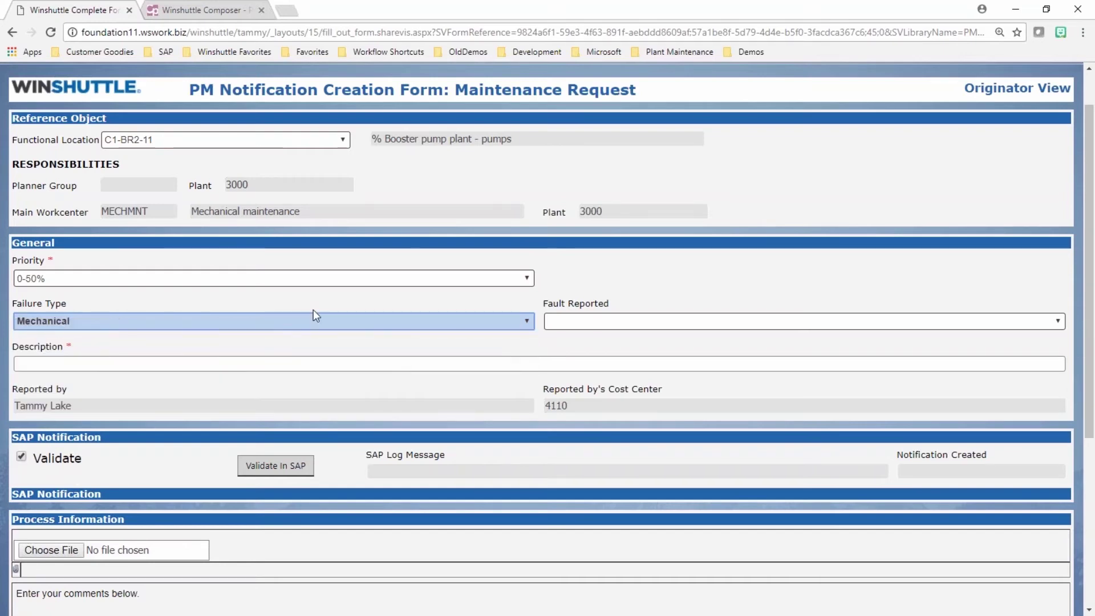
{"action": "left_click", "coordinate": [830, 324]}
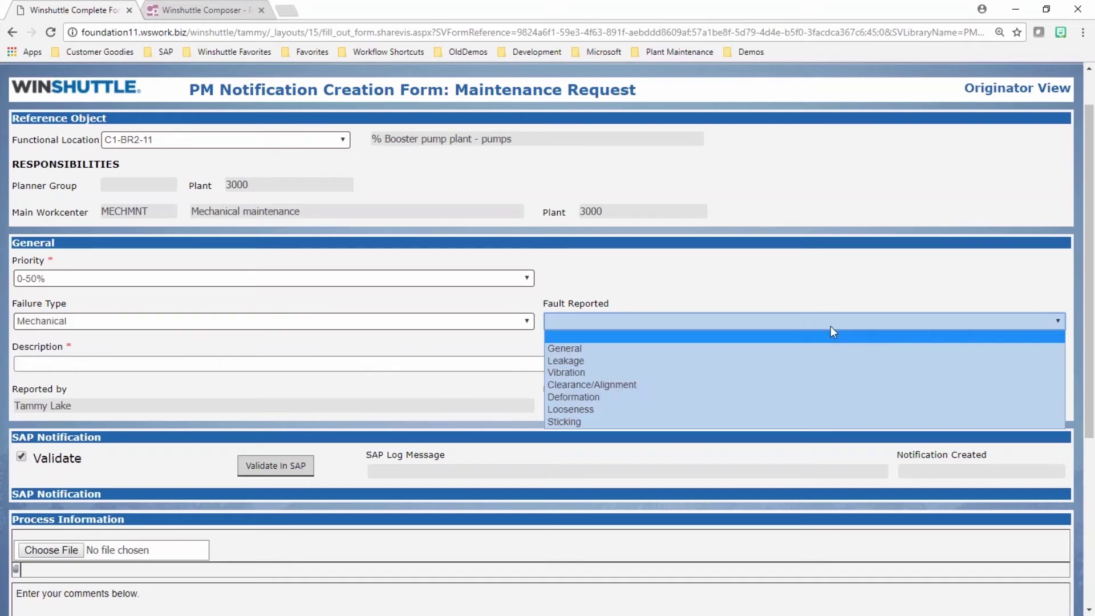
{"action": "left_click", "coordinate": [574, 362]}
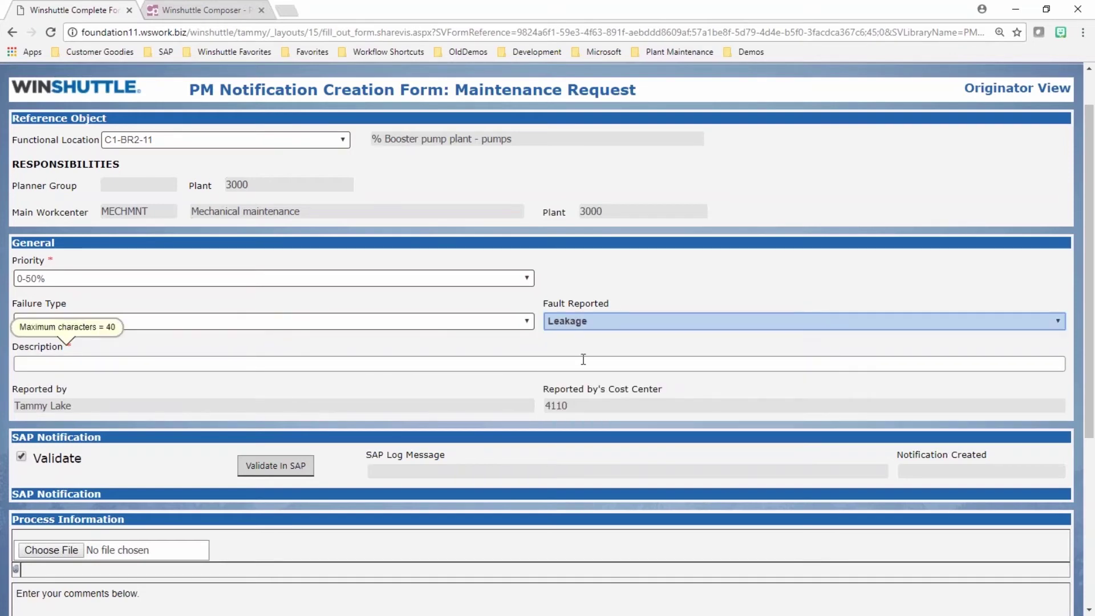
Test the Description field's 40-character limit with filler text and clear the field.
{"action": "left_click", "coordinate": [68, 361]}
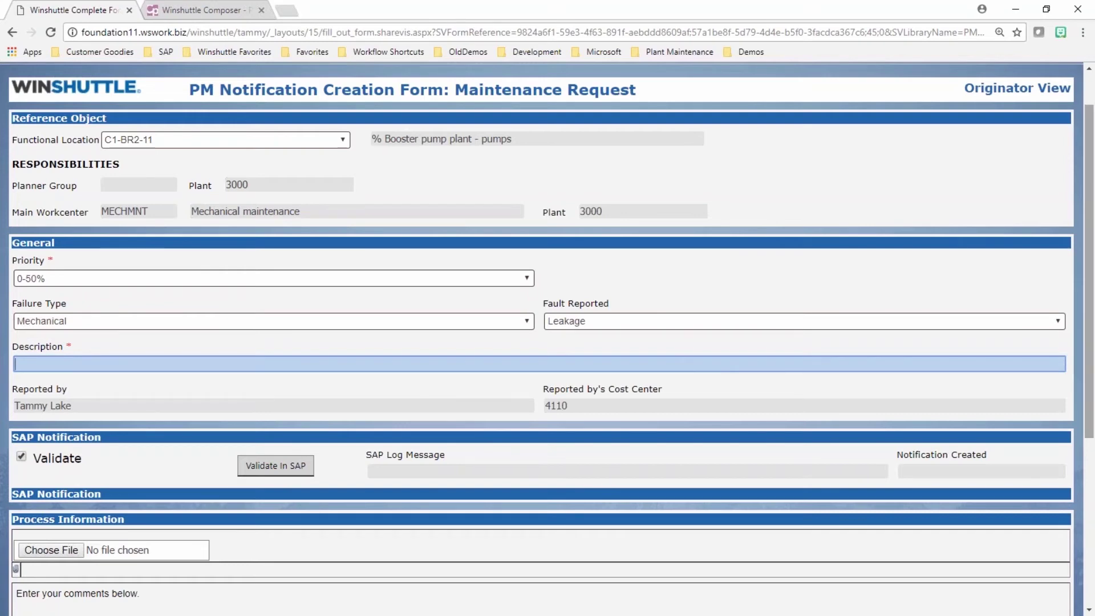
{"action": "type", "text": "FJKSALFJDSAK LFJDSKAFJ"}
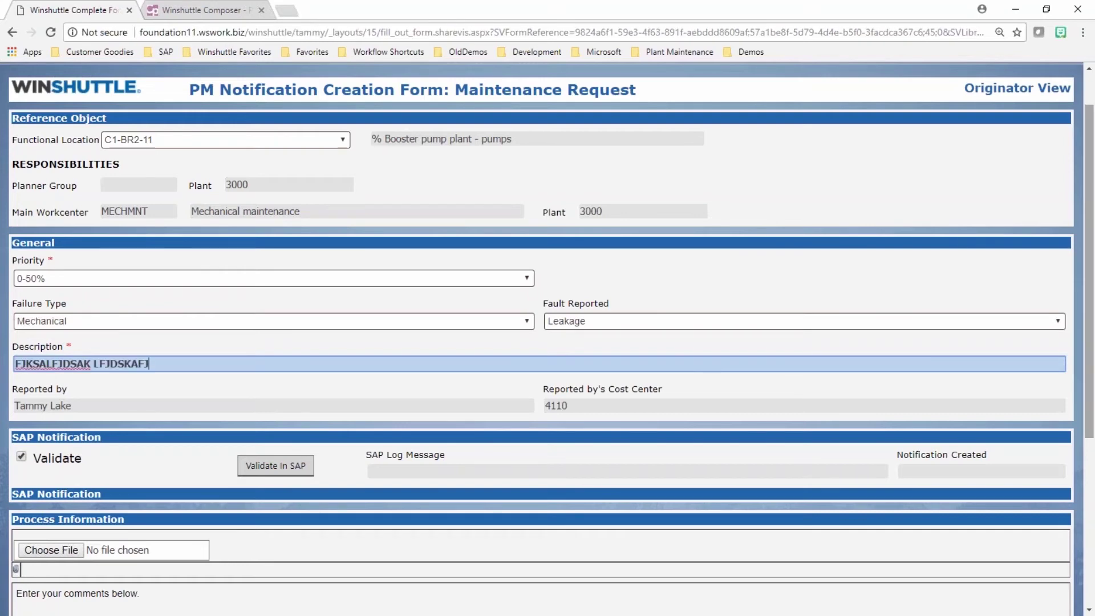
{"action": "type", "text": "SKALFJDSKLFJSDKLFJDSKLFJSDKLF"}
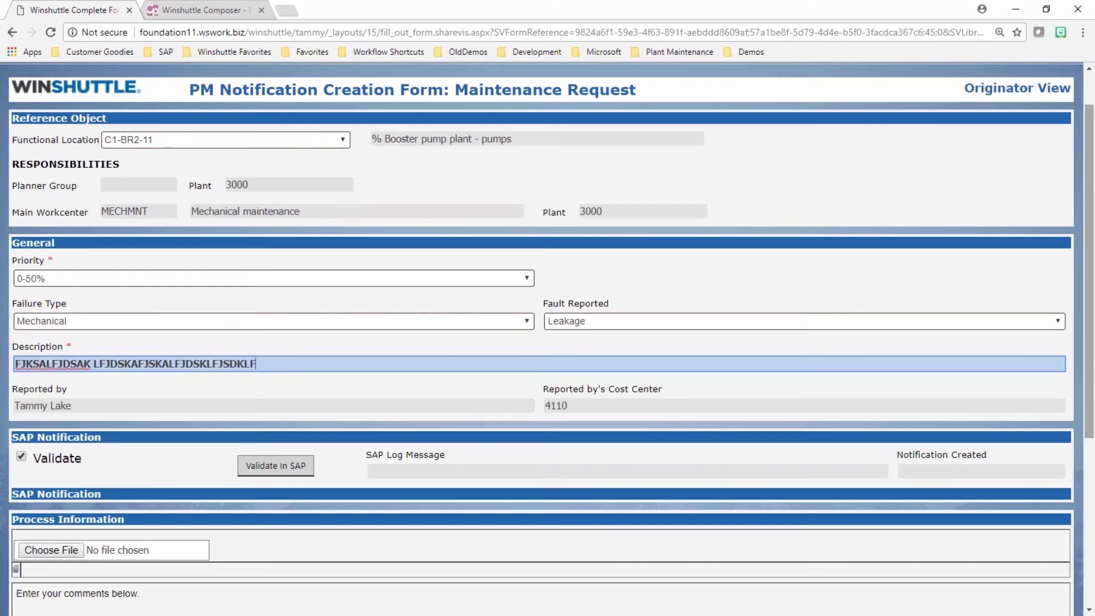
{"action": "key", "text": "BackSpace"}
{"action": "key", "text": "BackSpace"}
{"action": "key", "text": "BackSpace"}
{"action": "key", "text": "BackSpace"}
{"action": "key", "text": "BackSpace"}
{"action": "key", "text": "BackSpace"}
{"action": "key", "text": "BackSpace"}
{"action": "key", "text": "BackSpace"}
{"action": "key", "text": "BackSpace"}
{"action": "key", "text": "BackSpace"}
{"action": "key", "text": "BackSpace"}
{"action": "key", "text": "BackSpace"}
{"action": "key", "text": "BackSpace"}
{"action": "key", "text": "BackSpace"}
{"action": "key", "text": "BackSpace"}
{"action": "key", "text": "BackSpace"}
{"action": "key", "text": "BackSpace"}
{"action": "key", "text": "BackSpace"}
{"action": "key", "text": "BackSpace"}
{"action": "key", "text": "BackSpace"}
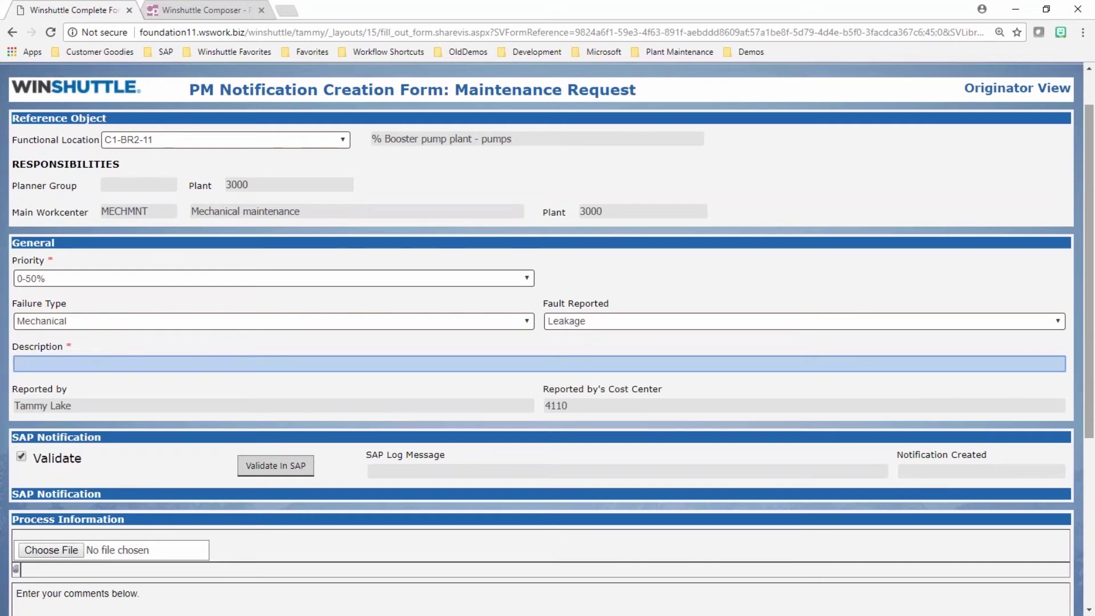
Enter "Please fix leak" as the notification description.
{"action": "type", "text": "L"}
{"action": "key", "text": "BackSpace"}
{"action": "type", "text": "Pleas"}
{"action": "type", "text": "e fix leak"}
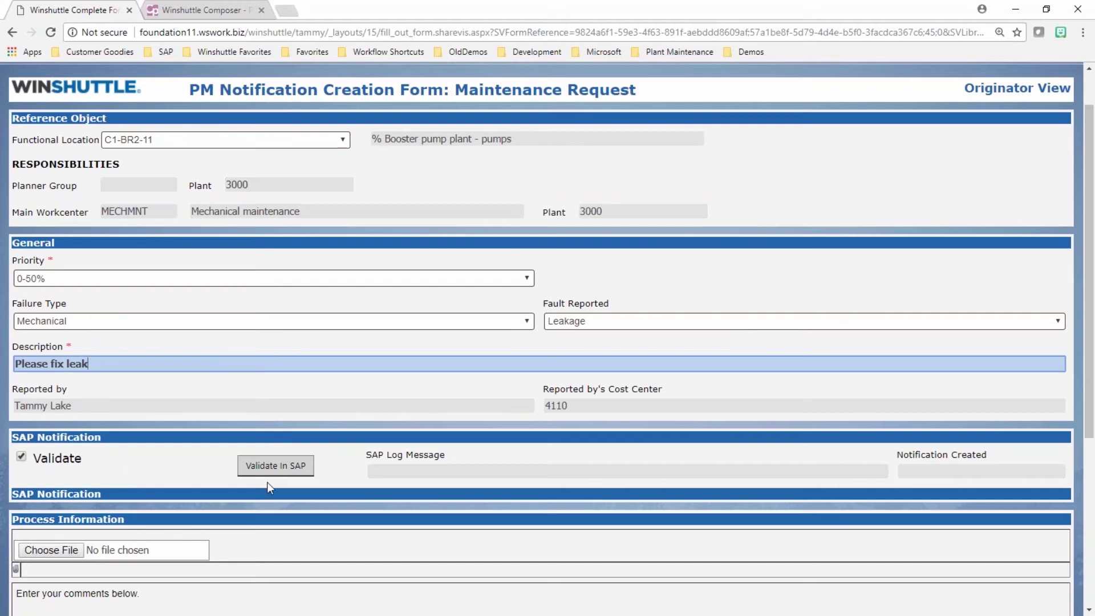
Validate the notification in SAP, turn off the Validate option, and create the notification in SAP.
{"action": "left_click", "coordinate": [276, 465]}
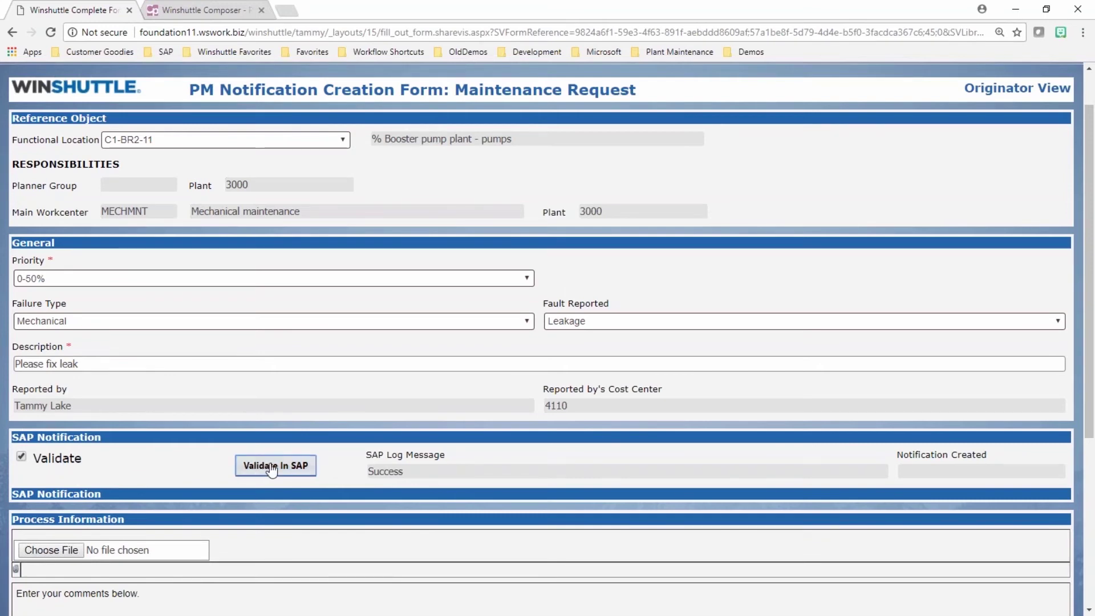
{"action": "left_click", "coordinate": [22, 456]}
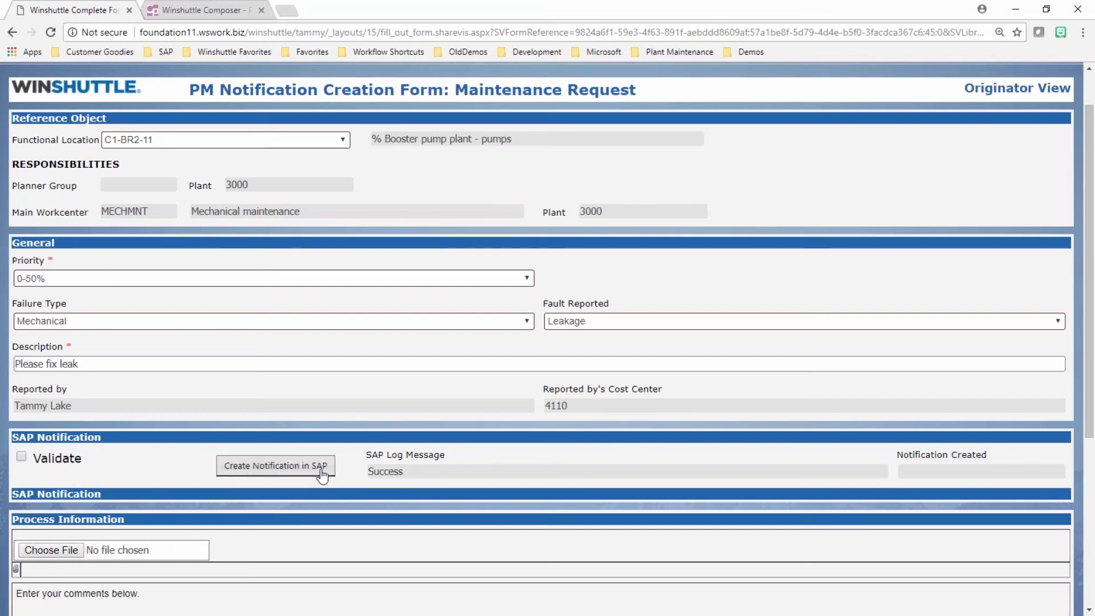
{"action": "left_click", "coordinate": [270, 468]}
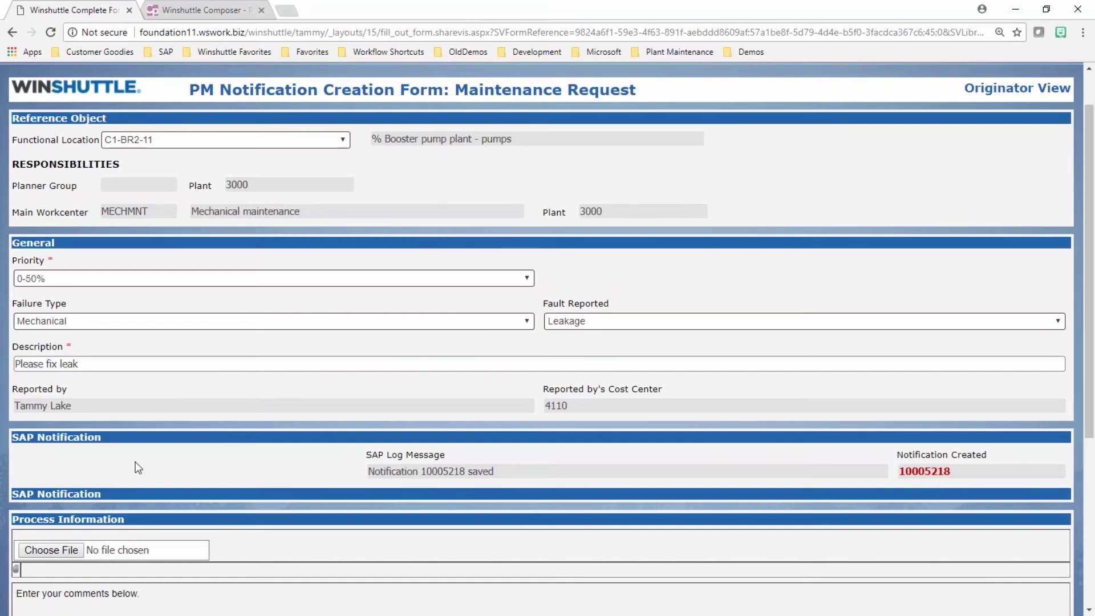
Attach the image files leak.jpg and leak2.jpg from the _DemoFiles folder to the maintenance request.
{"action": "scroll", "coordinate": [135, 460], "scroll_direction": "down", "scroll_amount": 1}
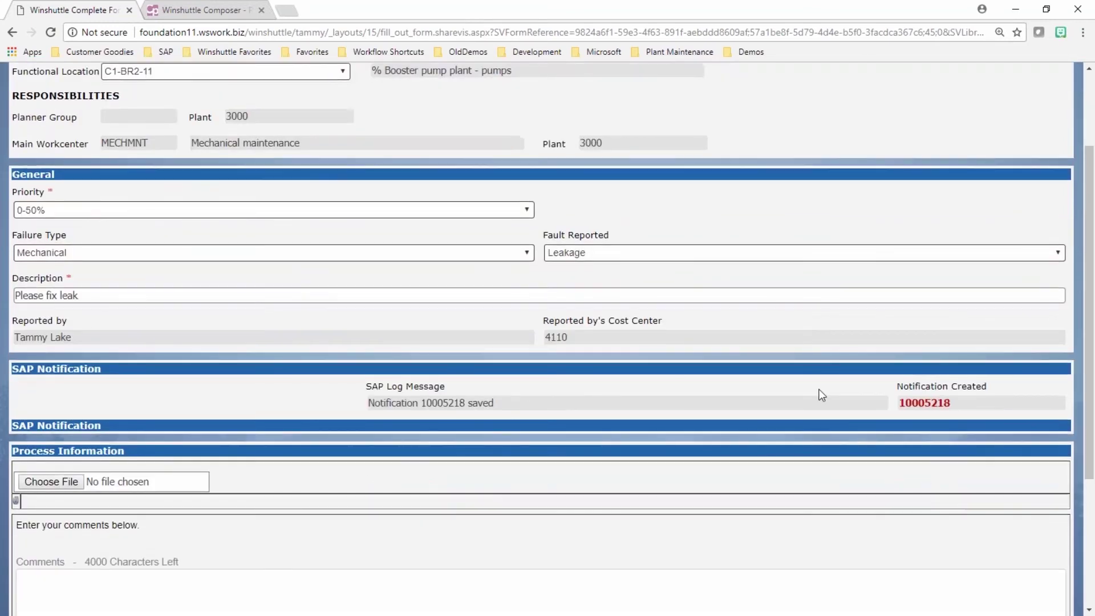
{"action": "left_click", "coordinate": [40, 484]}
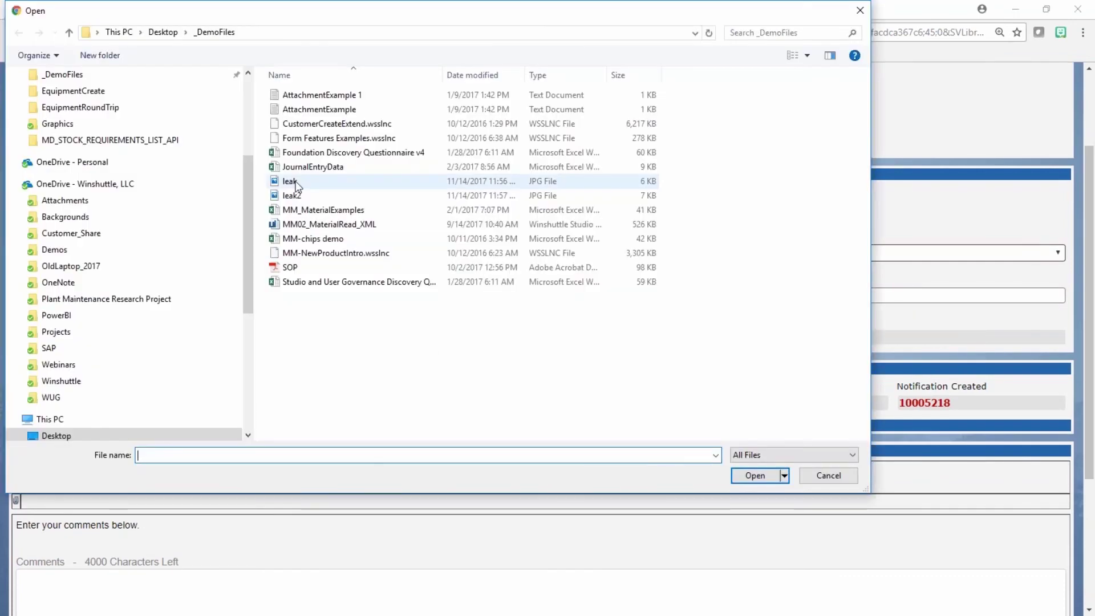
{"action": "left_click", "coordinate": [297, 185]}
{"action": "double_click", "coordinate": [296, 183]}
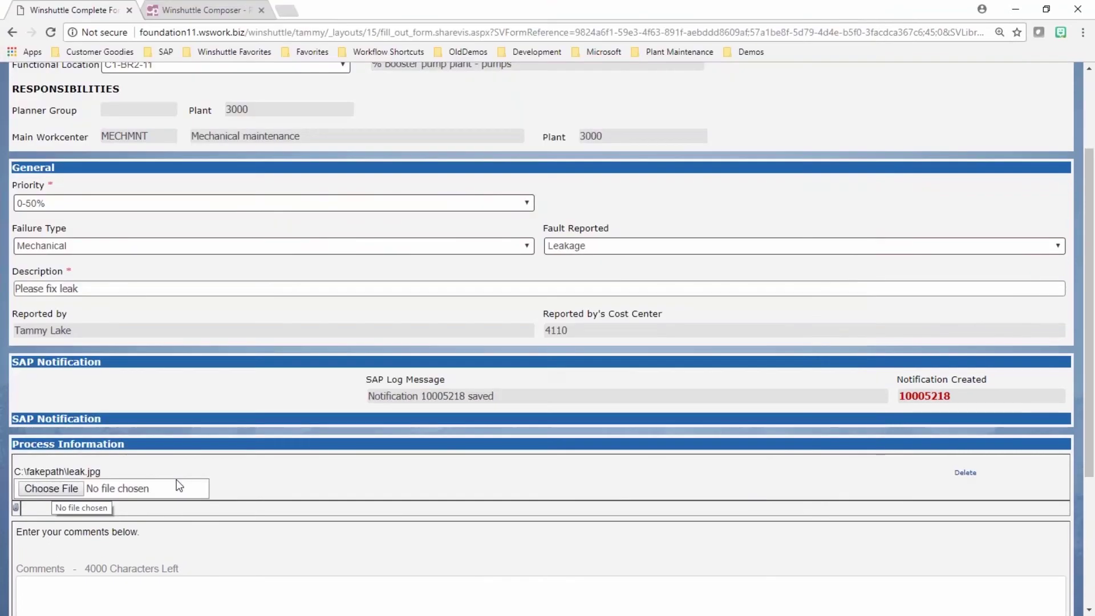
{"action": "left_click", "coordinate": [67, 490]}
{"action": "double_click", "coordinate": [283, 196]}
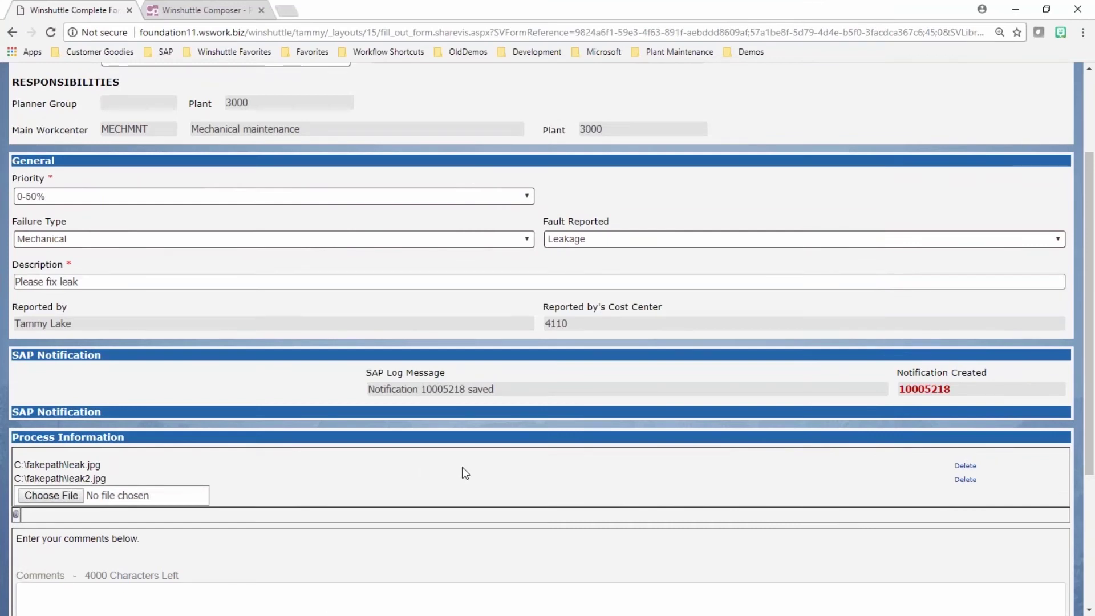
Enter filler text in the request's process Comments field.
{"action": "scroll", "coordinate": [465, 473], "scroll_direction": "down", "scroll_amount": 3}
{"action": "left_click", "coordinate": [256, 445]}
{"action": "type", "text": "mjgks"}
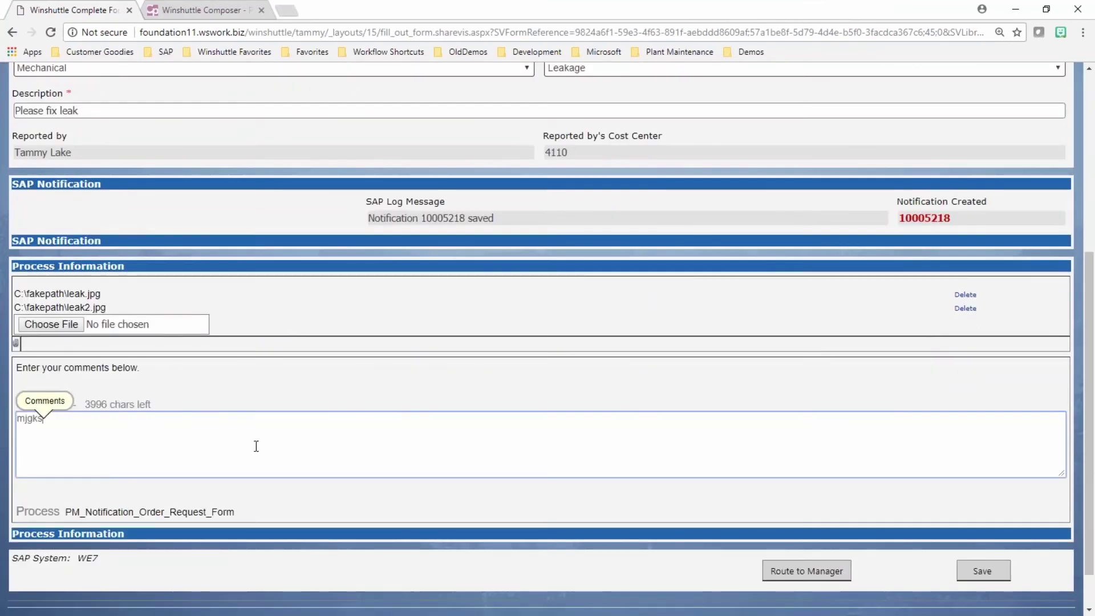
{"action": "type", "text": "aj gkla:eriao ;fjreig hjfkgjier"}
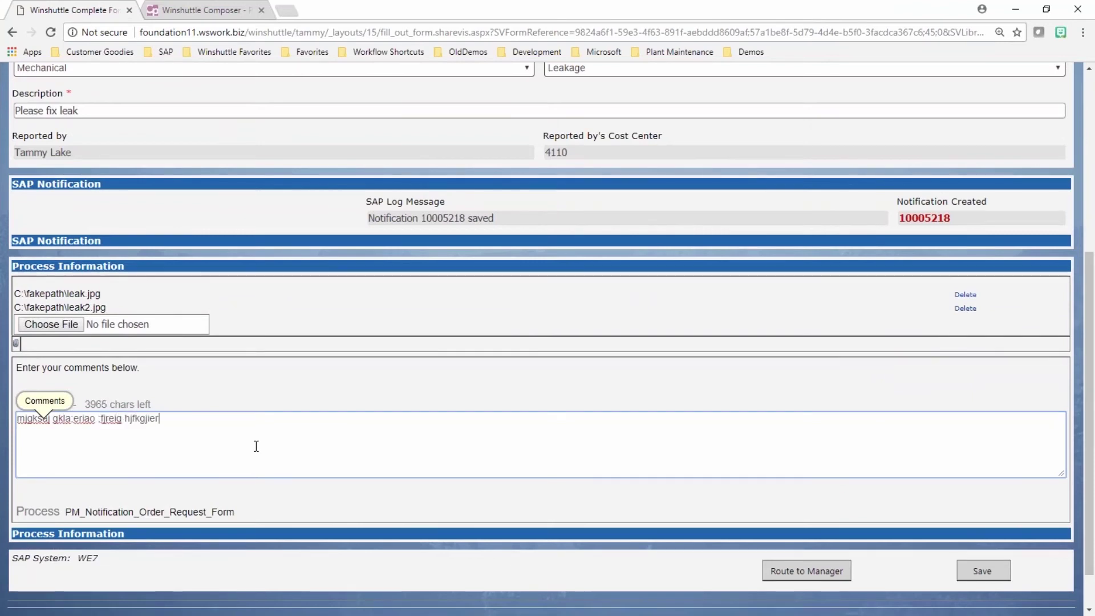
{"action": "type", "text": "g dklgjkd"}
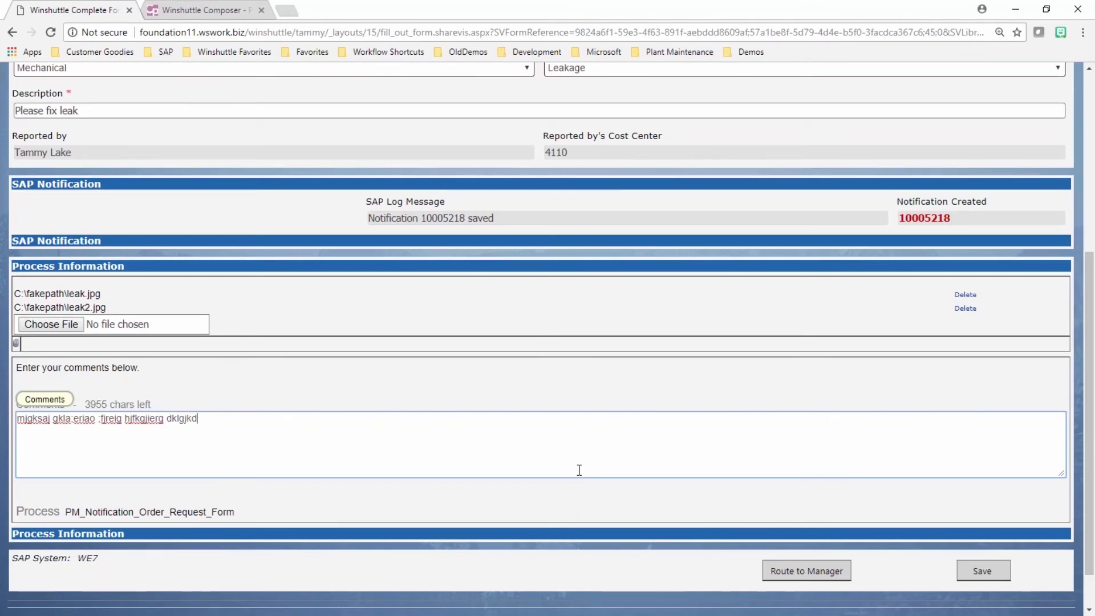
Submit the maintenance request by routing it to the manager.
{"action": "scroll", "coordinate": [579, 469], "scroll_direction": "down", "scroll_amount": 1}
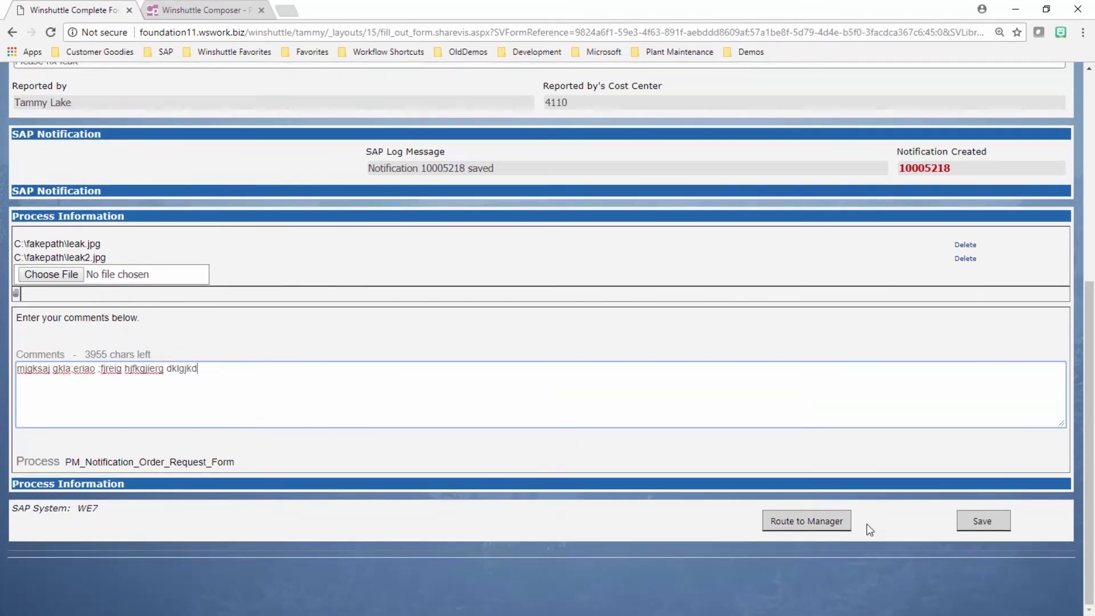
{"action": "left_click", "coordinate": [986, 523]}
{"action": "left_click", "coordinate": [802, 525]}
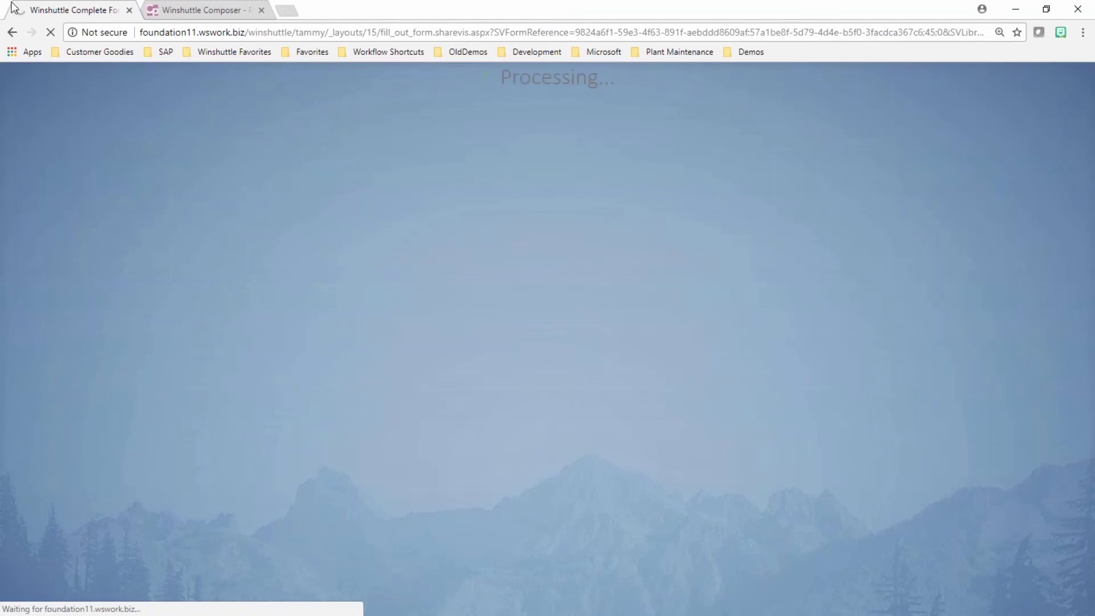
Check the workflow diagram in Winshuttle Composer, and open Order Create - Manager Task from the SharePoint site's workflow tasks.
{"action": "left_click", "coordinate": [200, 11]}
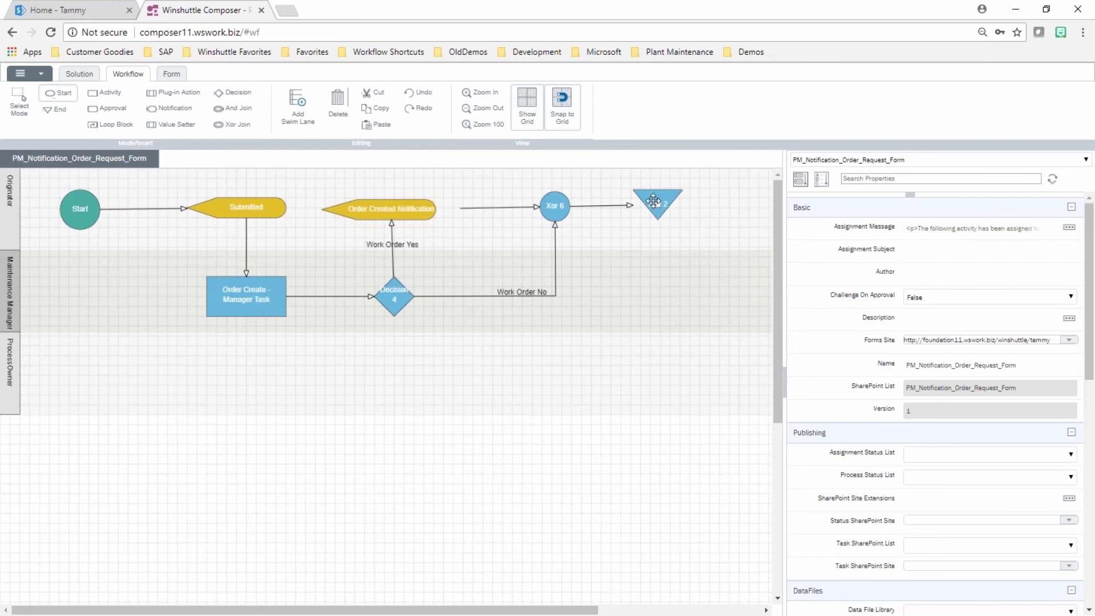
{"action": "left_click", "coordinate": [67, 14]}
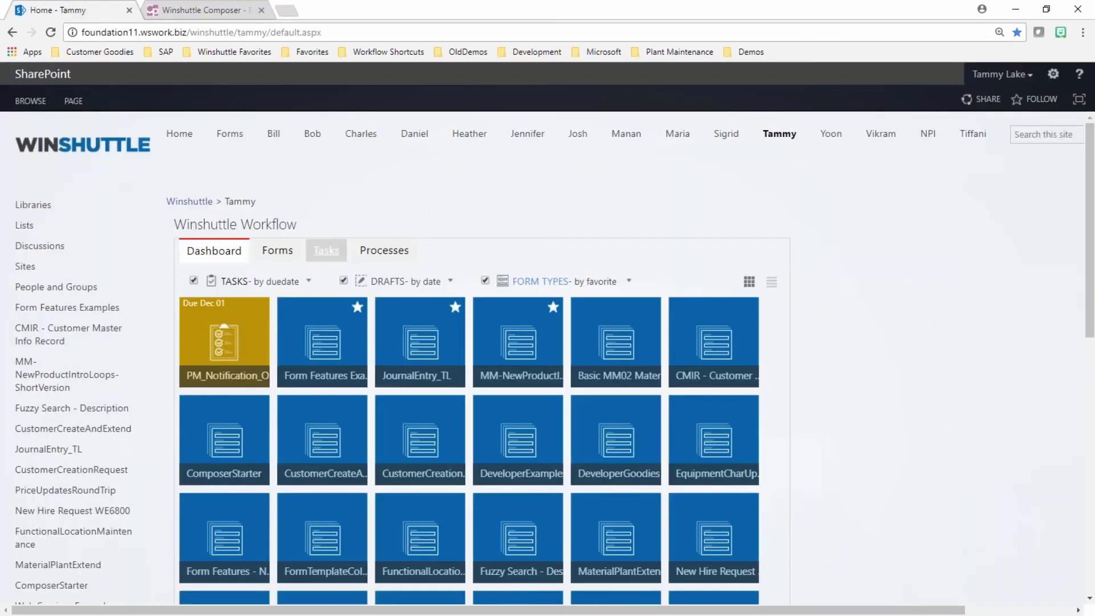
{"action": "left_click", "coordinate": [333, 254]}
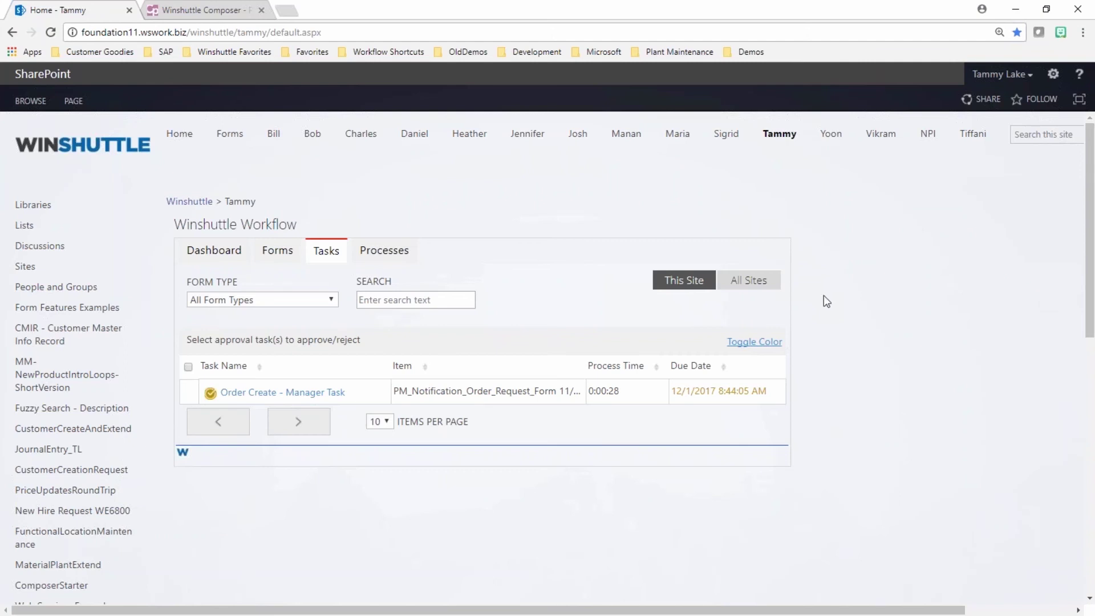
{"action": "left_click", "coordinate": [297, 392]}
{"action": "left_click", "coordinate": [282, 393]}
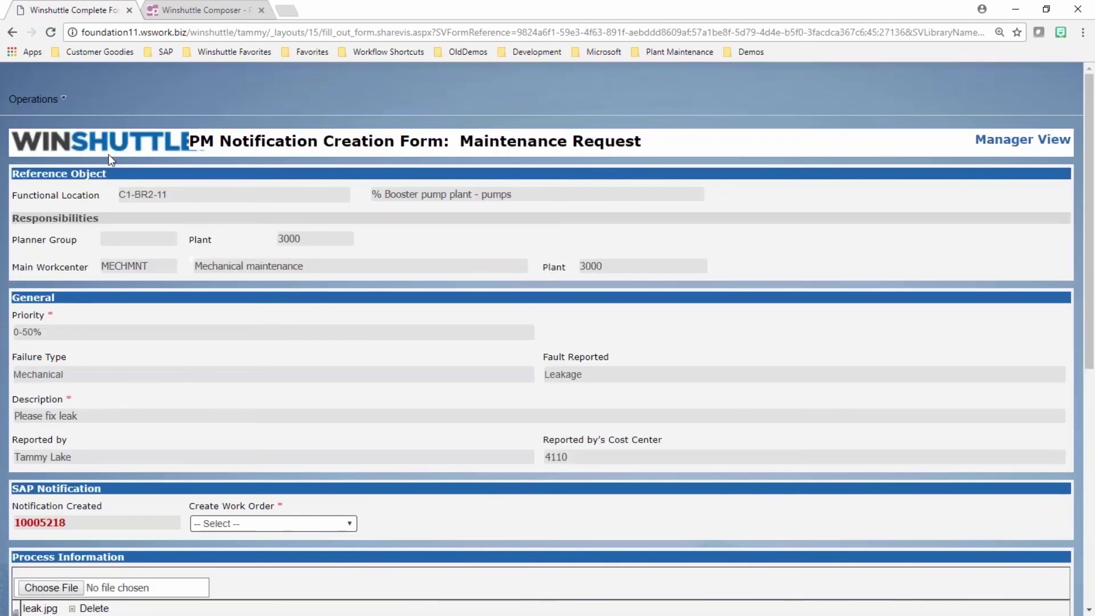
Set Create Work Order to Yes in the manager view of the notification form.
{"action": "scroll", "coordinate": [670, 362], "scroll_direction": "down", "scroll_amount": 2}
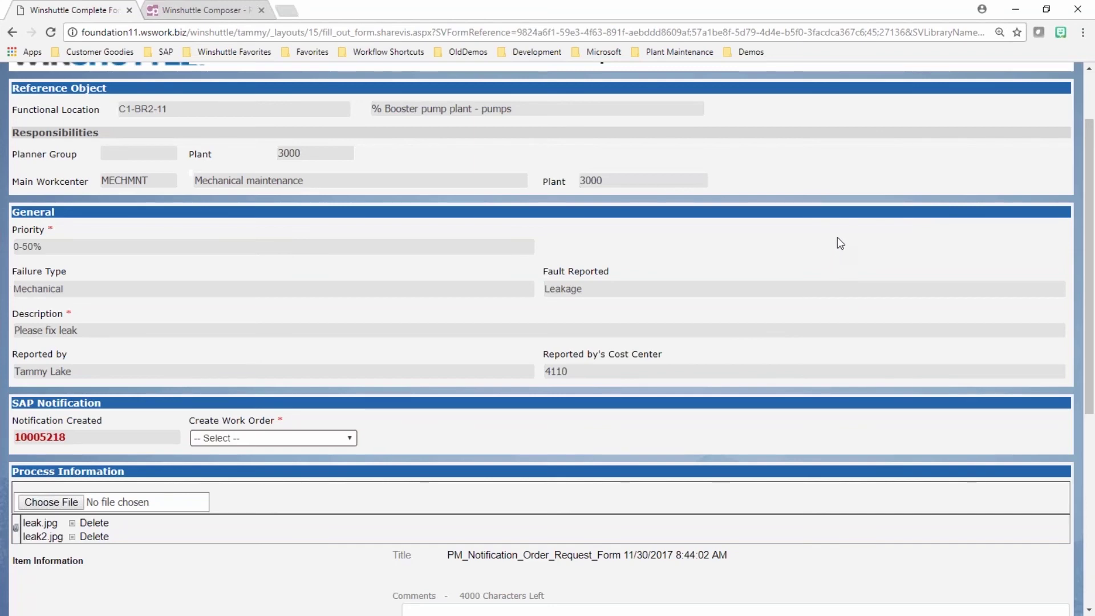
{"action": "scroll", "coordinate": [837, 237], "scroll_direction": "down", "scroll_amount": 2}
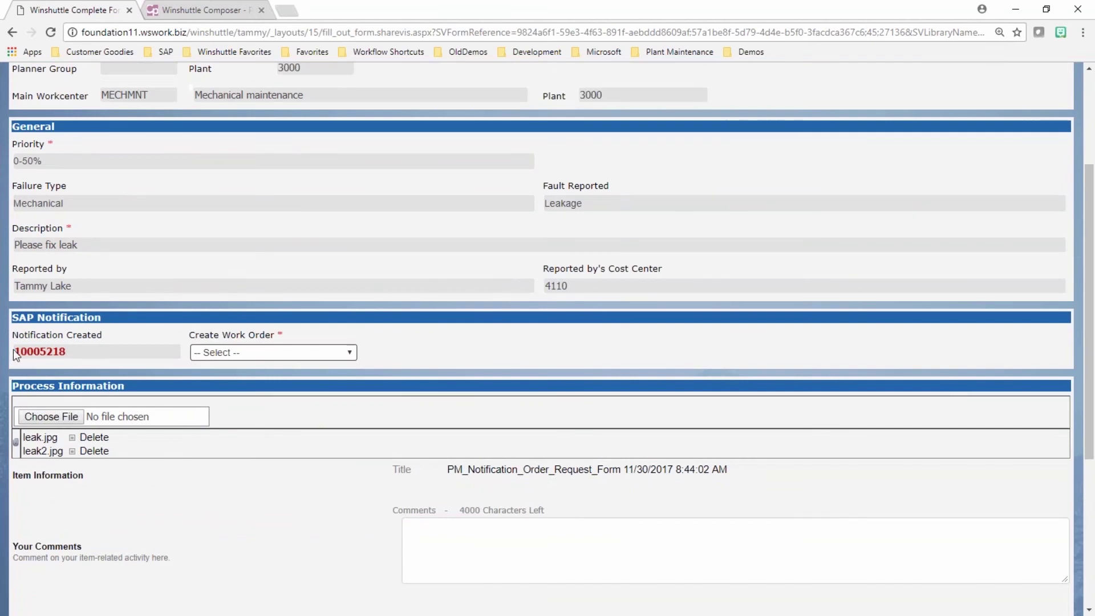
{"action": "left_click", "coordinate": [353, 353]}
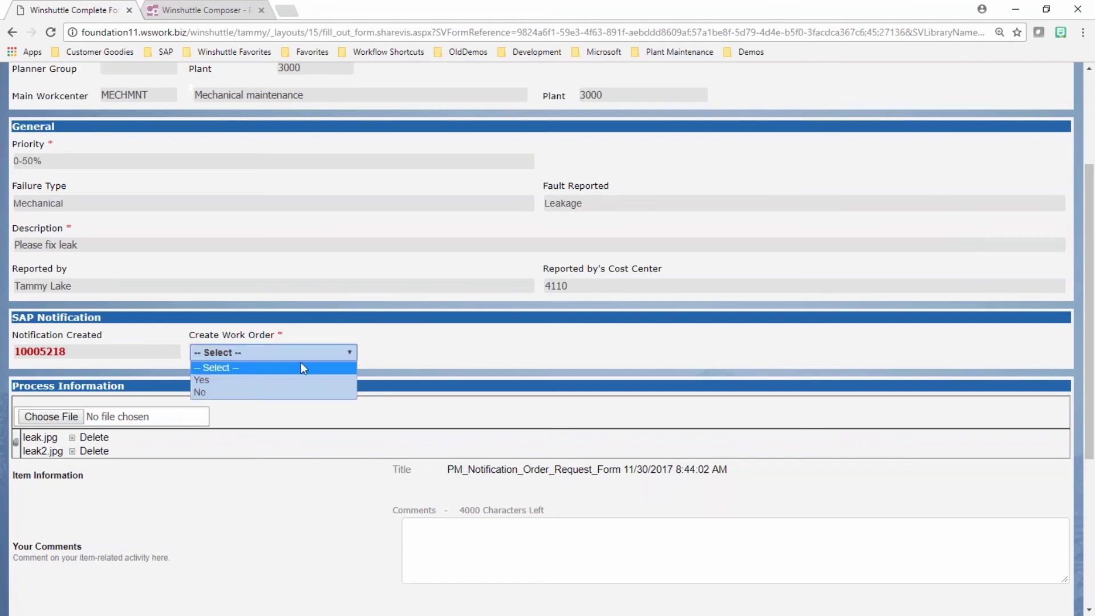
{"action": "left_click", "coordinate": [252, 380]}
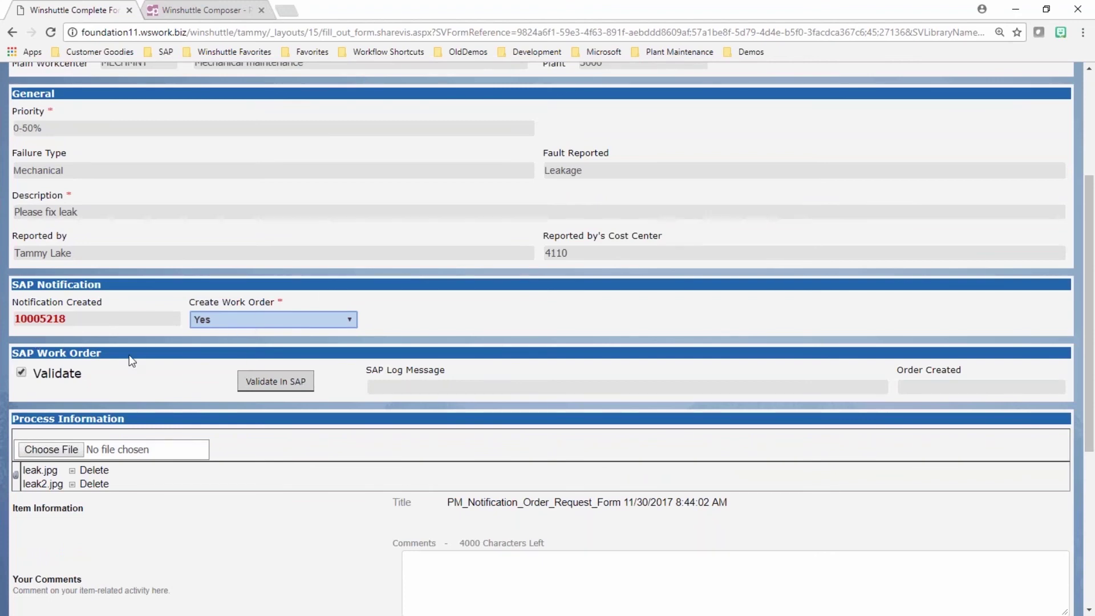
Set Create Work Order to No and give Duplicate Notification as the reason no work order is created.
{"action": "left_click", "coordinate": [341, 319]}
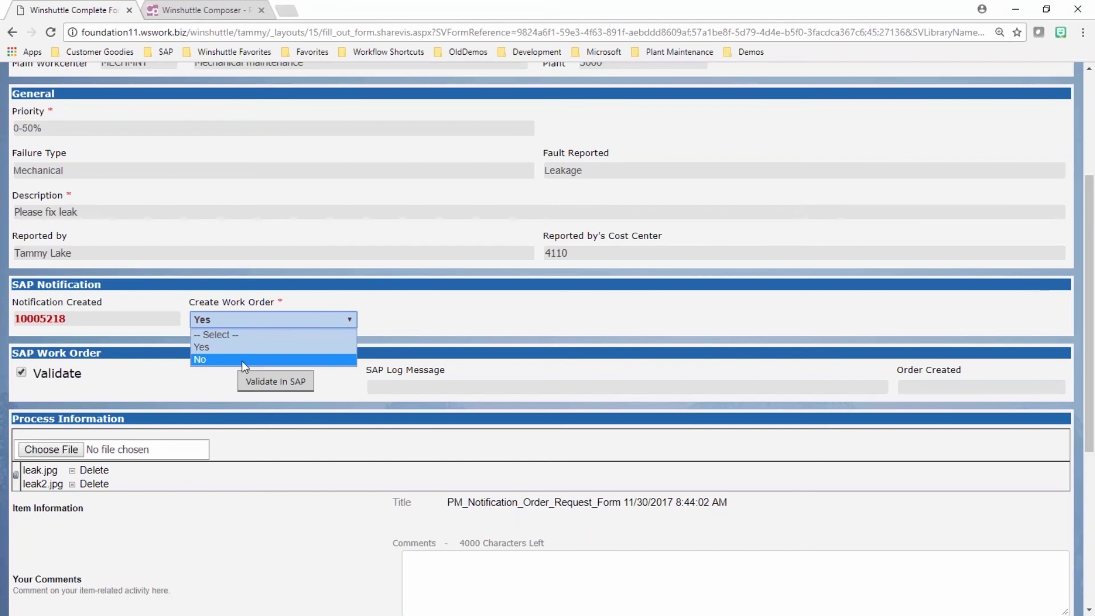
{"action": "left_click", "coordinate": [242, 361]}
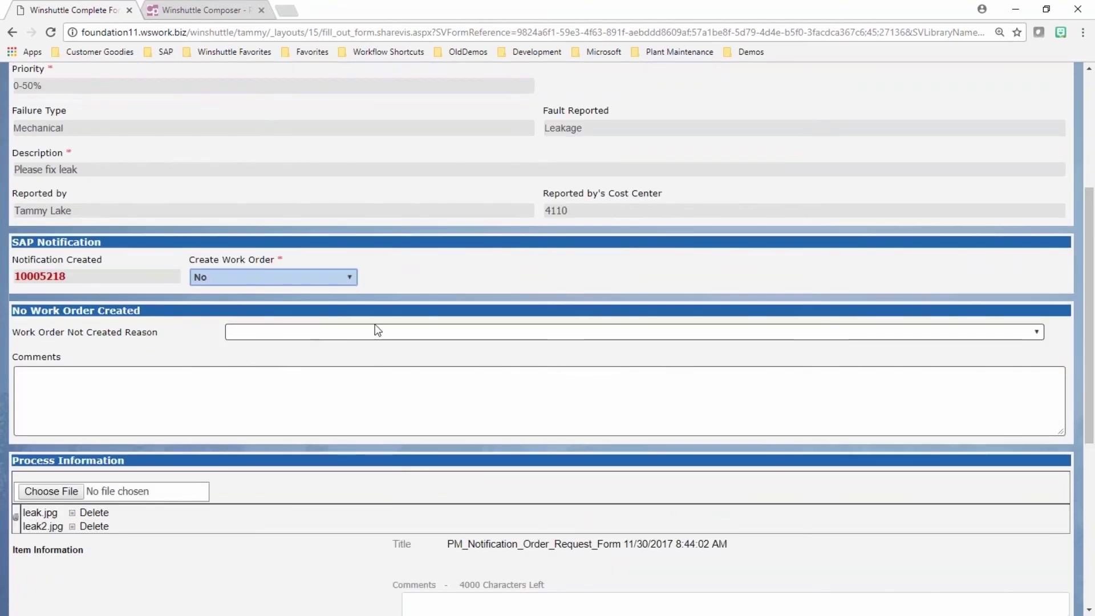
{"action": "left_click", "coordinate": [1037, 333]}
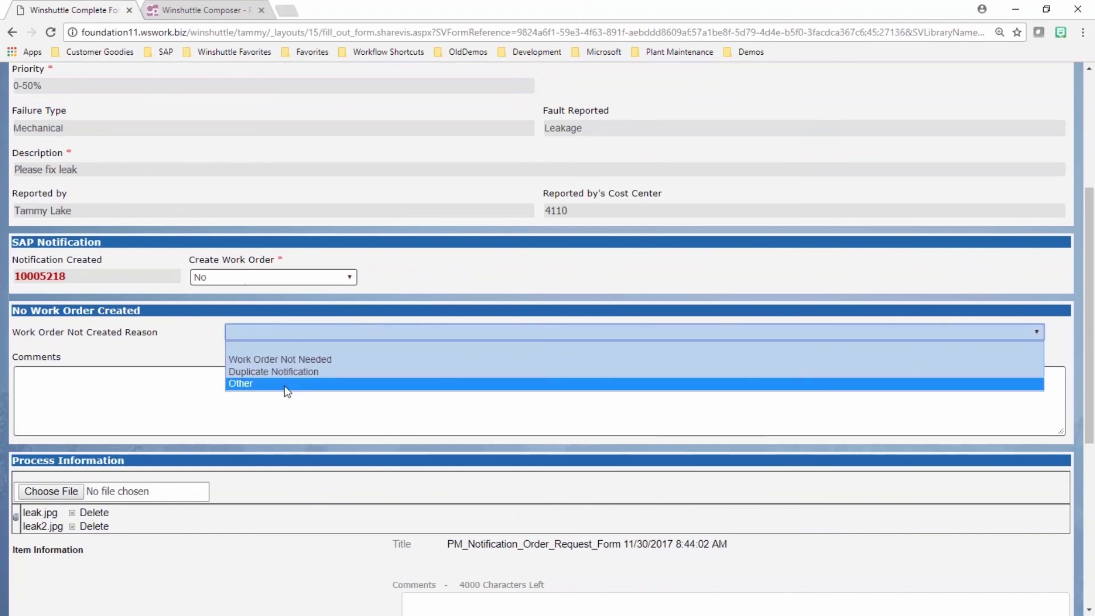
{"action": "left_click", "coordinate": [312, 373]}
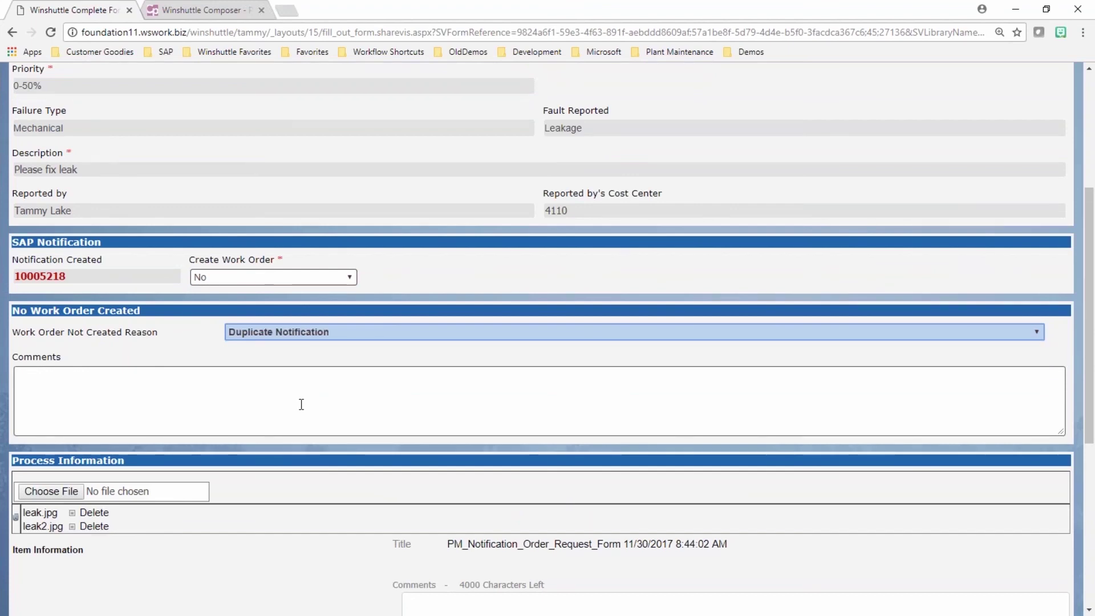
Enter "Already reported" in the comments for the work order that is not created.
{"action": "left_click", "coordinate": [301, 404]}
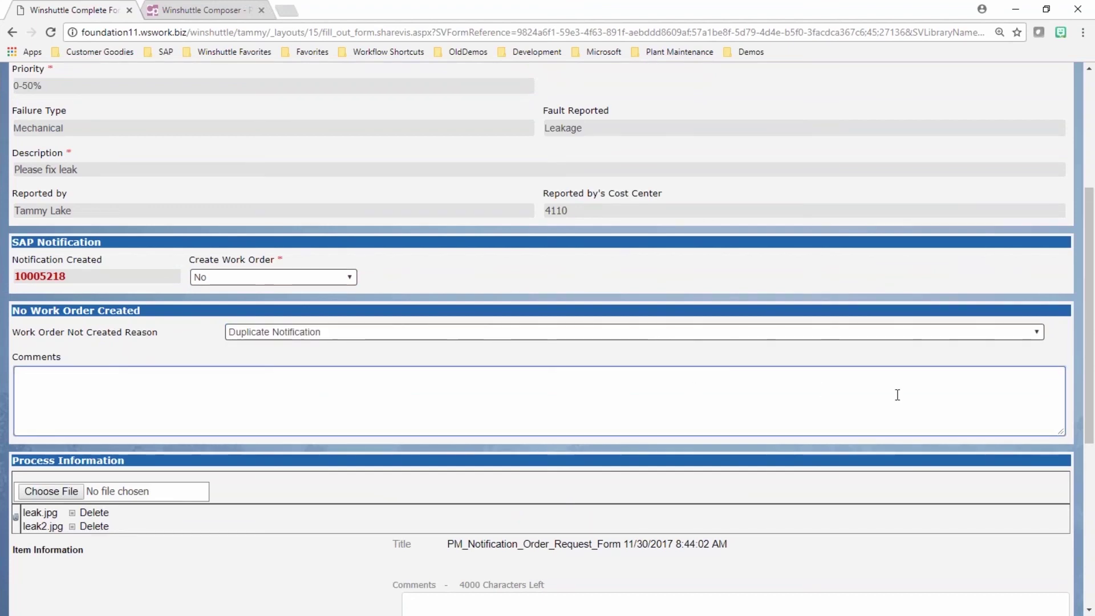
{"action": "type", "text": "Al"}
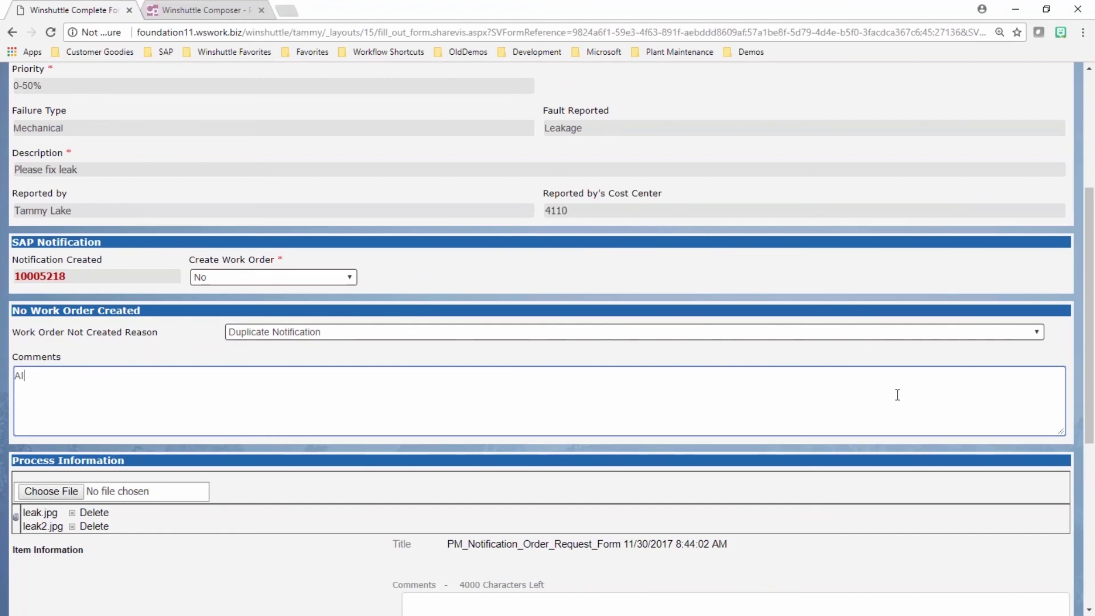
{"action": "type", "text": "ready re"}
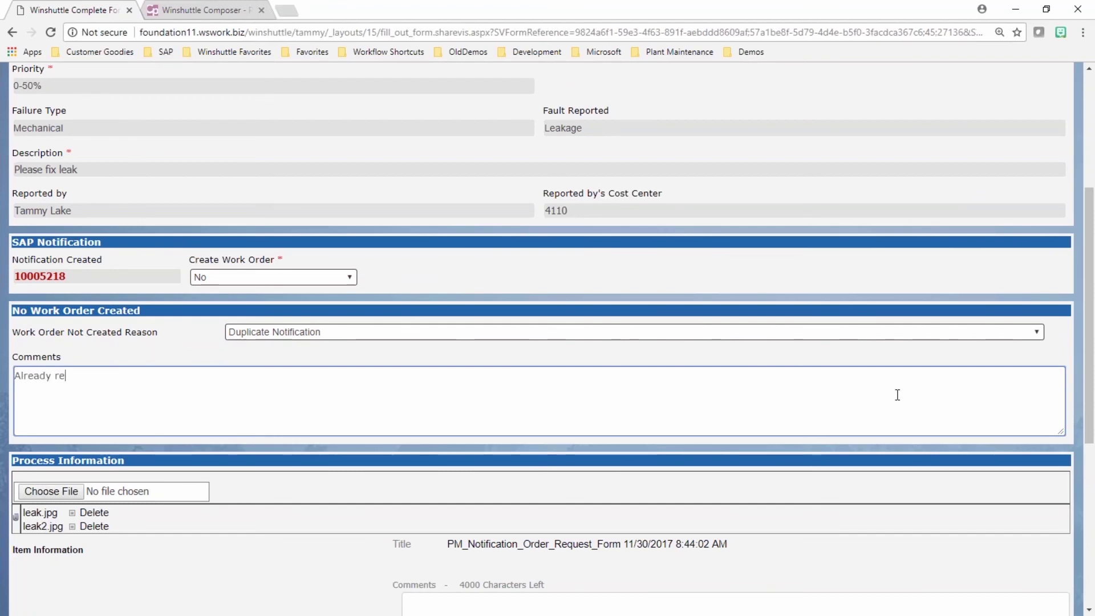
{"action": "type", "text": "ported"}
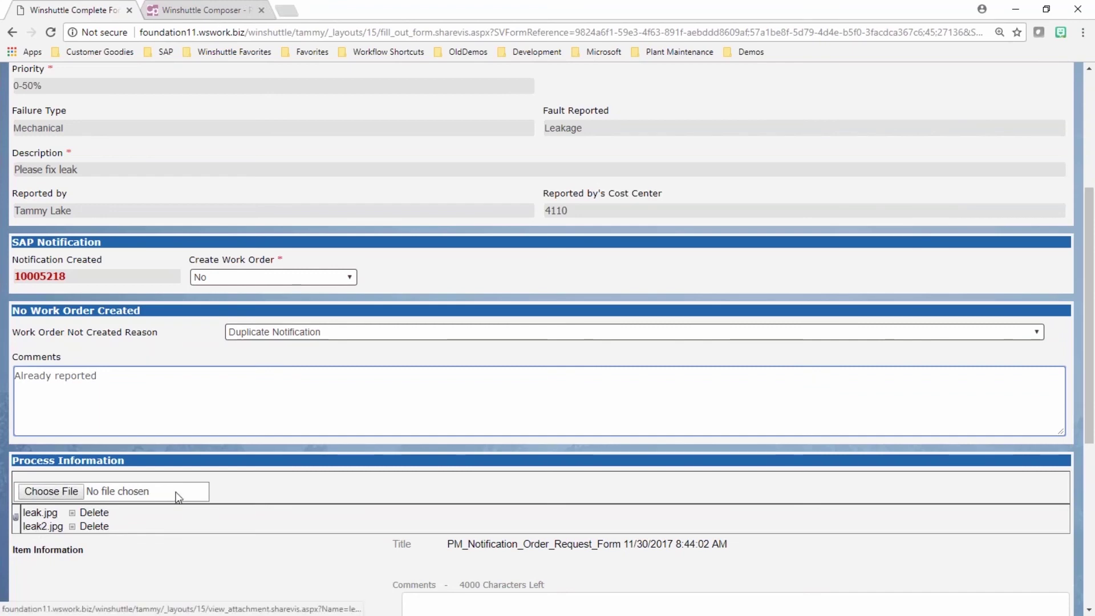
Enter the filler text "gsdgdgfd" under Your Comments in the manager's process information.
{"action": "scroll", "coordinate": [222, 520], "scroll_direction": "down", "scroll_amount": 3}
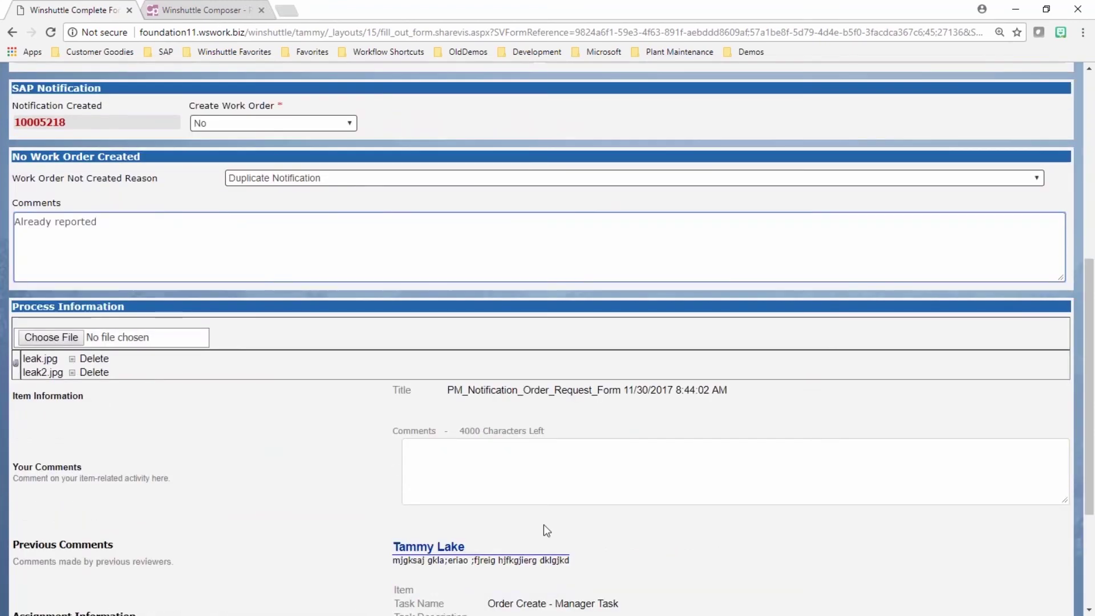
{"action": "left_click", "coordinate": [480, 445]}
{"action": "type", "text": "gsdgd"}
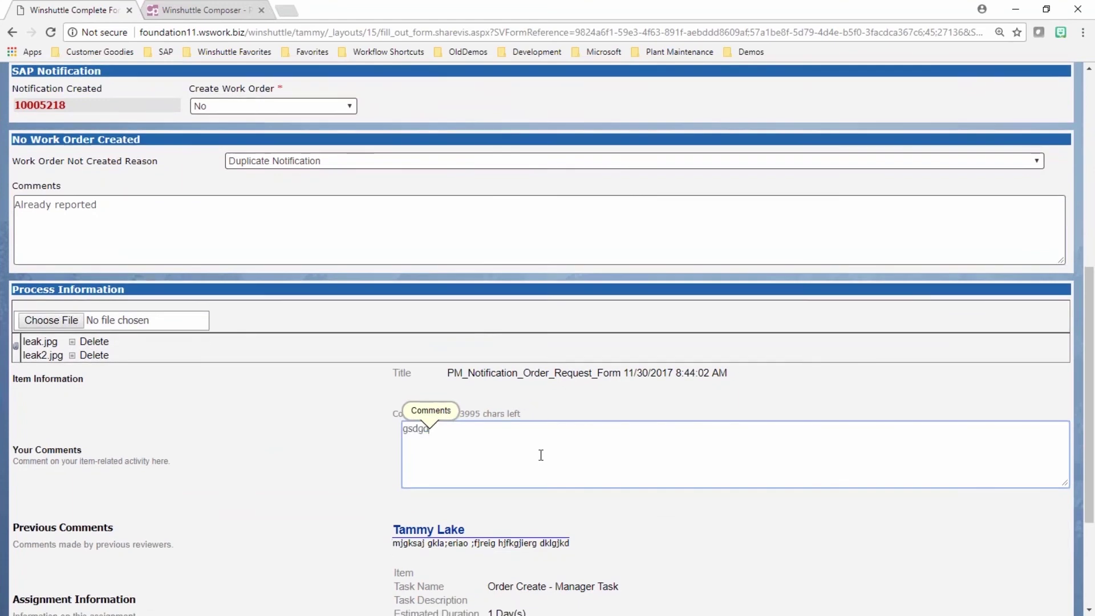
{"action": "type", "text": "gfd"}
{"action": "scroll", "coordinate": [570, 485], "scroll_direction": "down", "scroll_amount": 3}
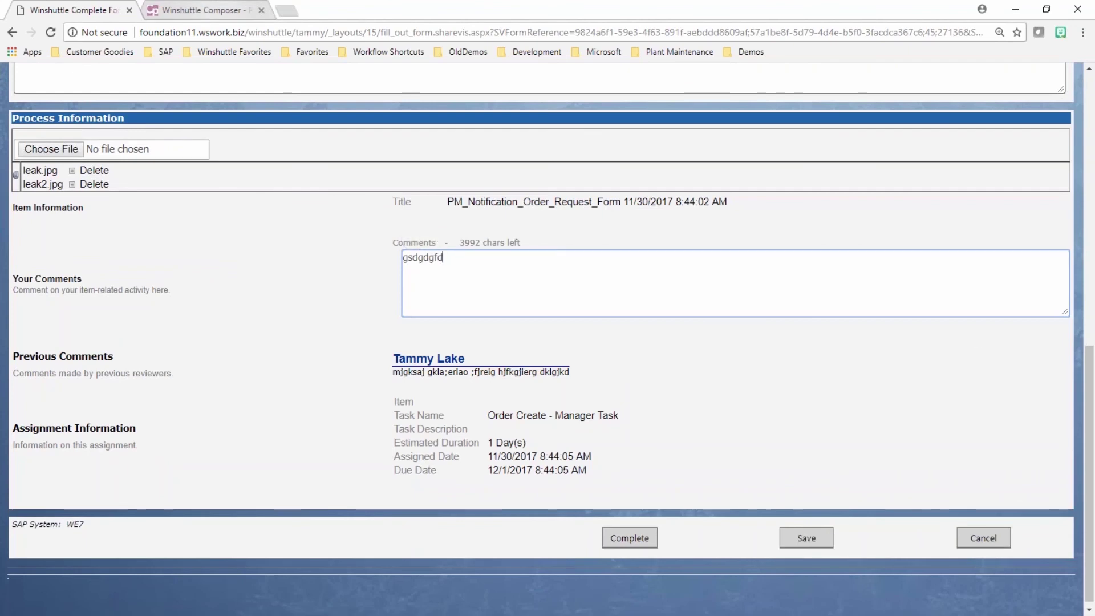
Examine the available form elements and the Originator view layout in Winshuttle Composer's form designer, and return to the manager form.
{"action": "key", "text": "ctrl+Tab"}
{"action": "left_click", "coordinate": [171, 74]}
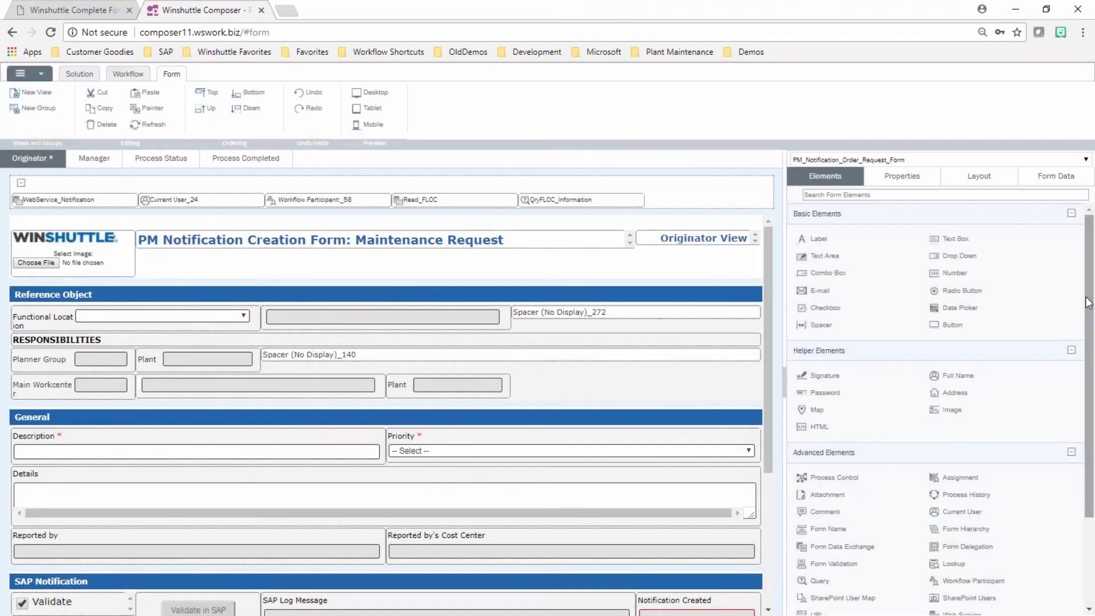
{"action": "scroll", "coordinate": [887, 433], "scroll_direction": "down", "scroll_amount": 2}
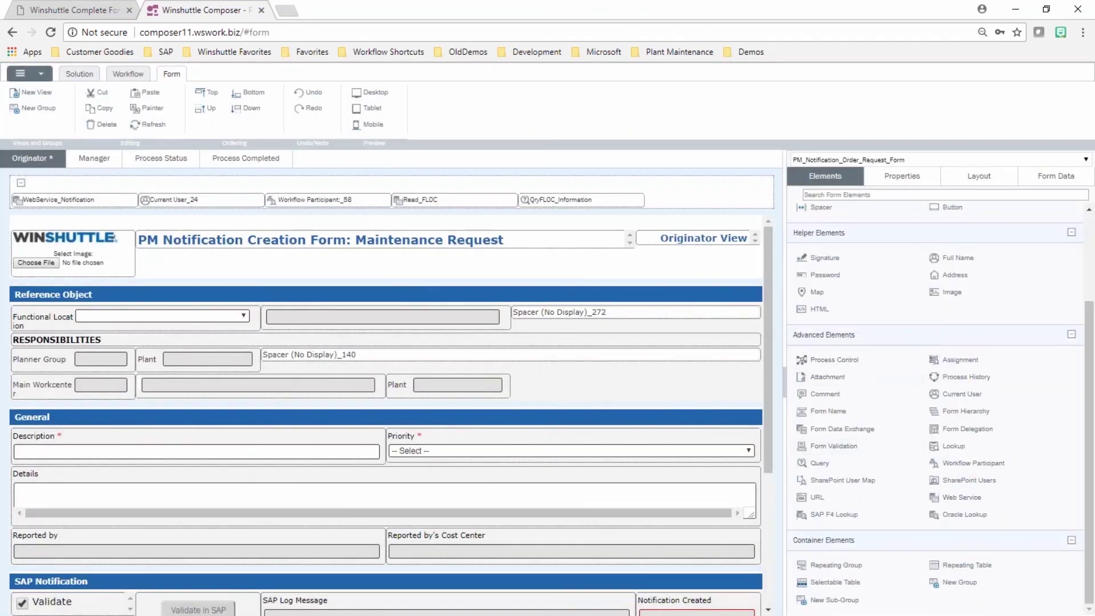
{"action": "scroll", "coordinate": [772, 484], "scroll_direction": "down", "scroll_amount": 4}
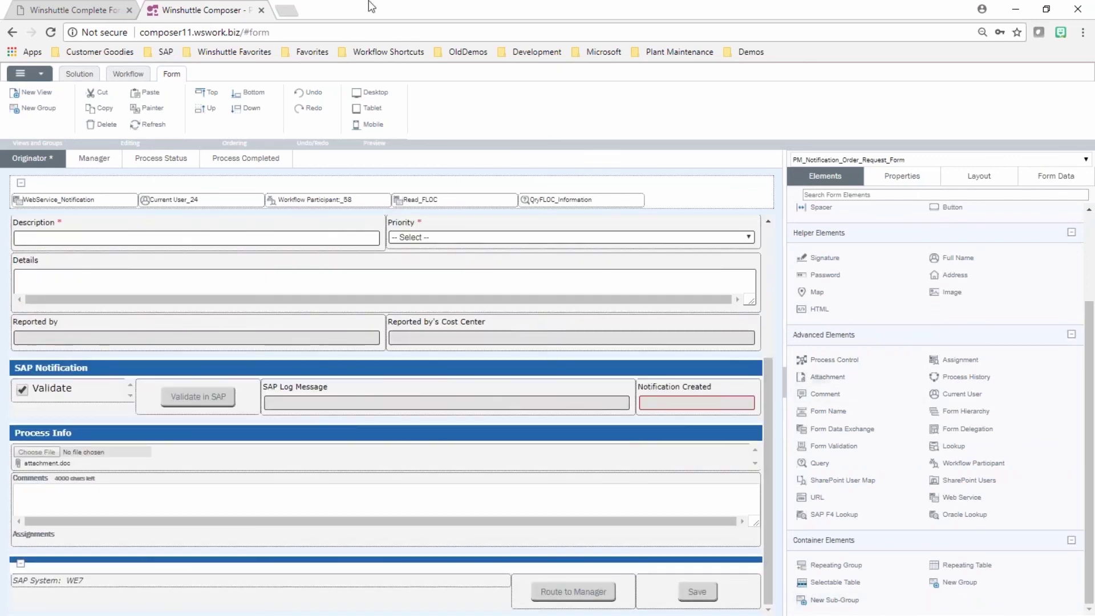
{"action": "left_click", "coordinate": [87, 10]}
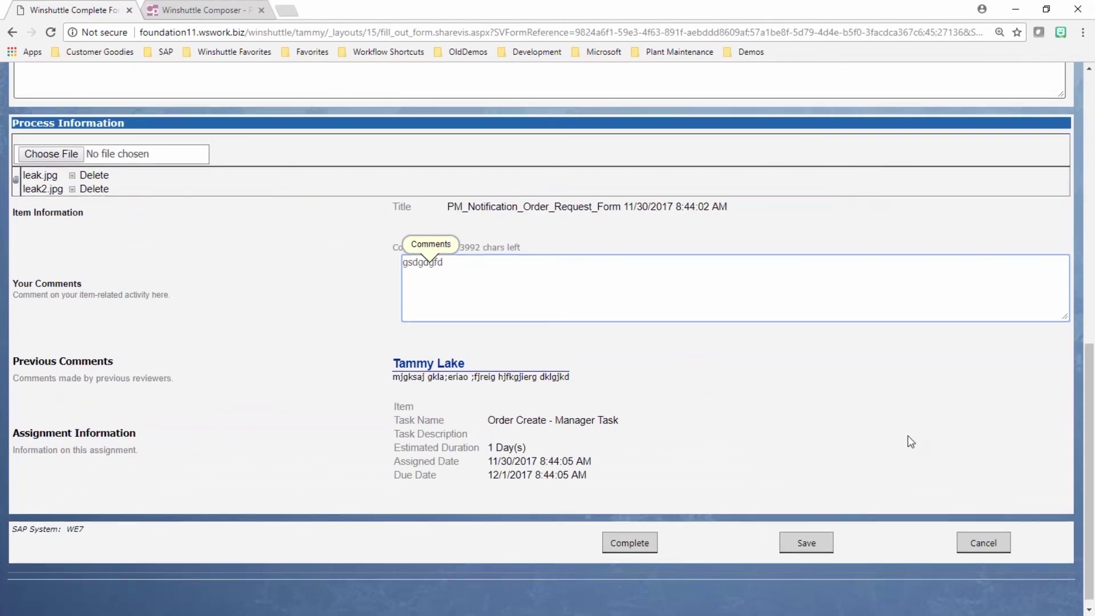
Review the manager's entries and complete the Order Create - Manager Task.
{"action": "scroll", "coordinate": [910, 441], "scroll_direction": "up", "scroll_amount": 4}
{"action": "scroll", "coordinate": [541, 450], "scroll_direction": "up", "scroll_amount": 1}
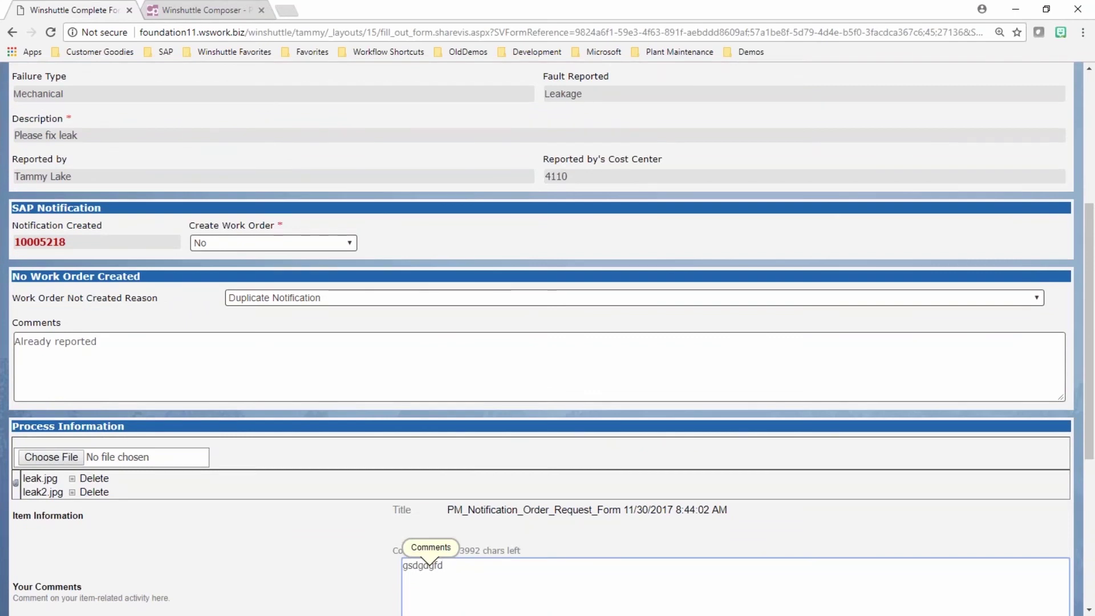
{"action": "scroll", "coordinate": [633, 539], "scroll_direction": "down", "scroll_amount": 5}
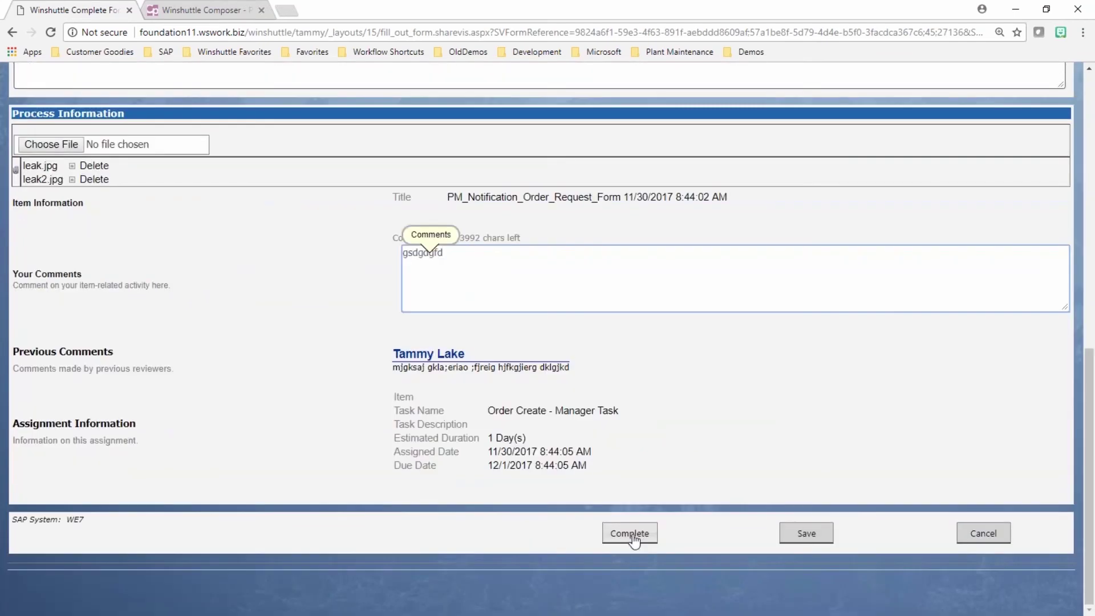
{"action": "left_click", "coordinate": [630, 533]}
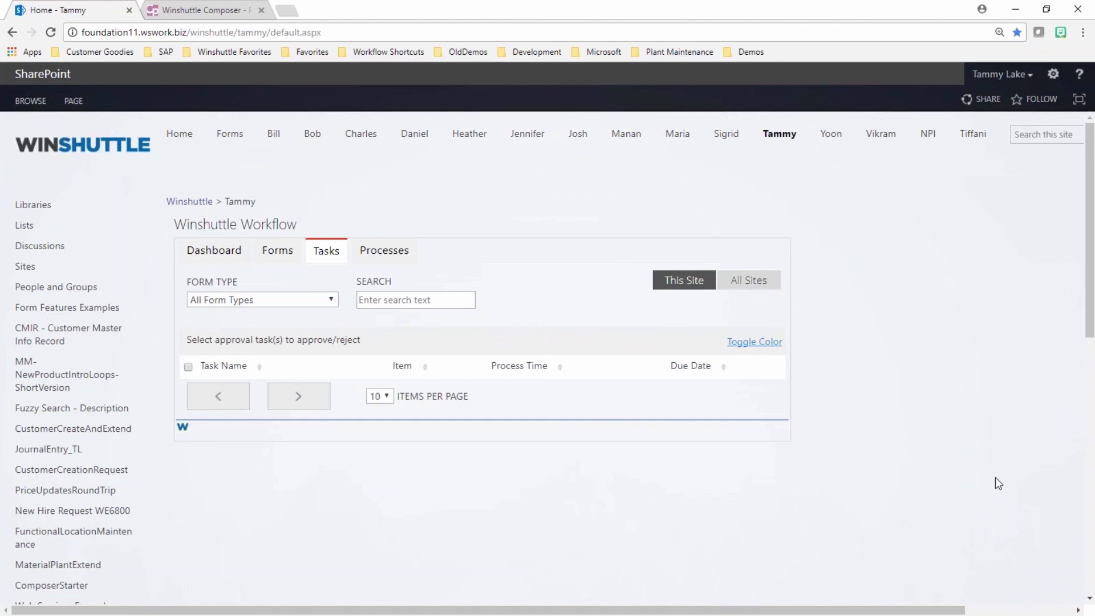
Open the PM_Notification_Order_Request_Form list from the SharePoint site.
{"action": "scroll", "coordinate": [994, 477], "scroll_direction": "down", "scroll_amount": 7}
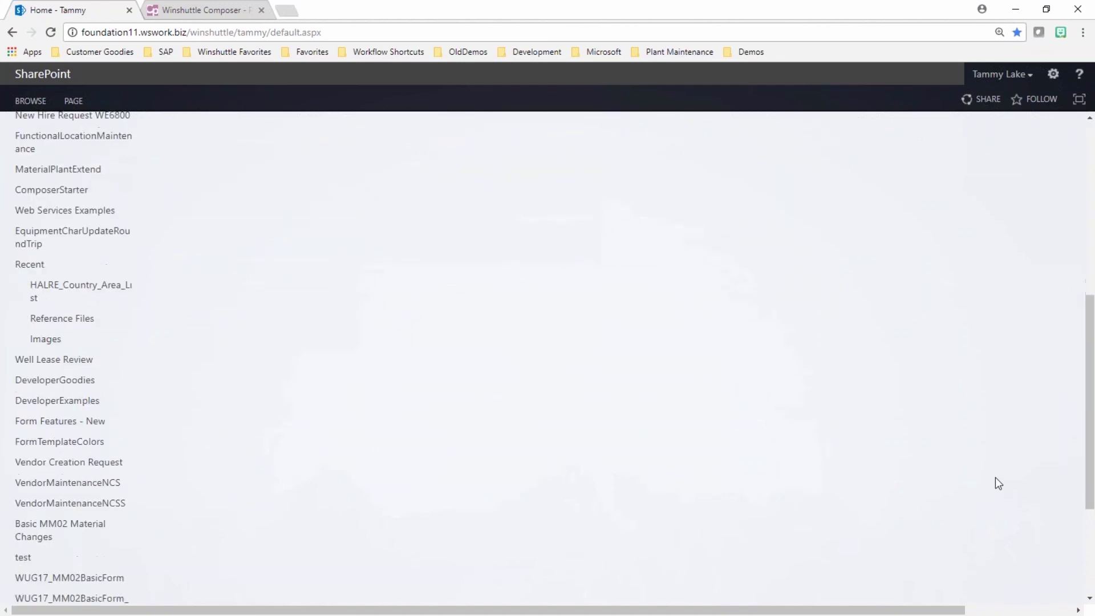
{"action": "scroll", "coordinate": [994, 478], "scroll_direction": "down", "scroll_amount": 3}
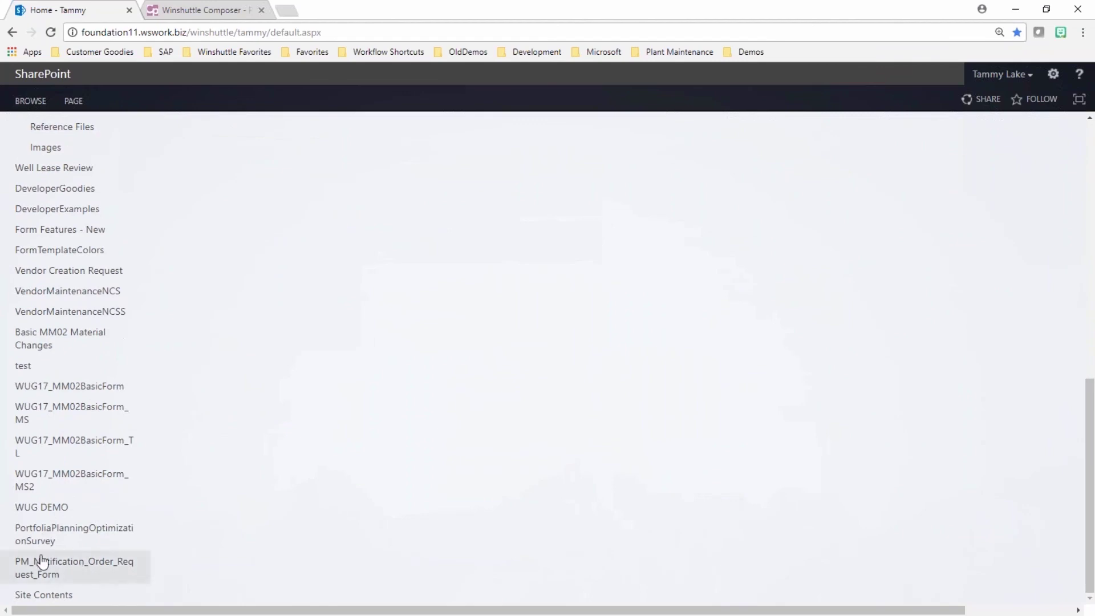
{"action": "left_click", "coordinate": [41, 561]}
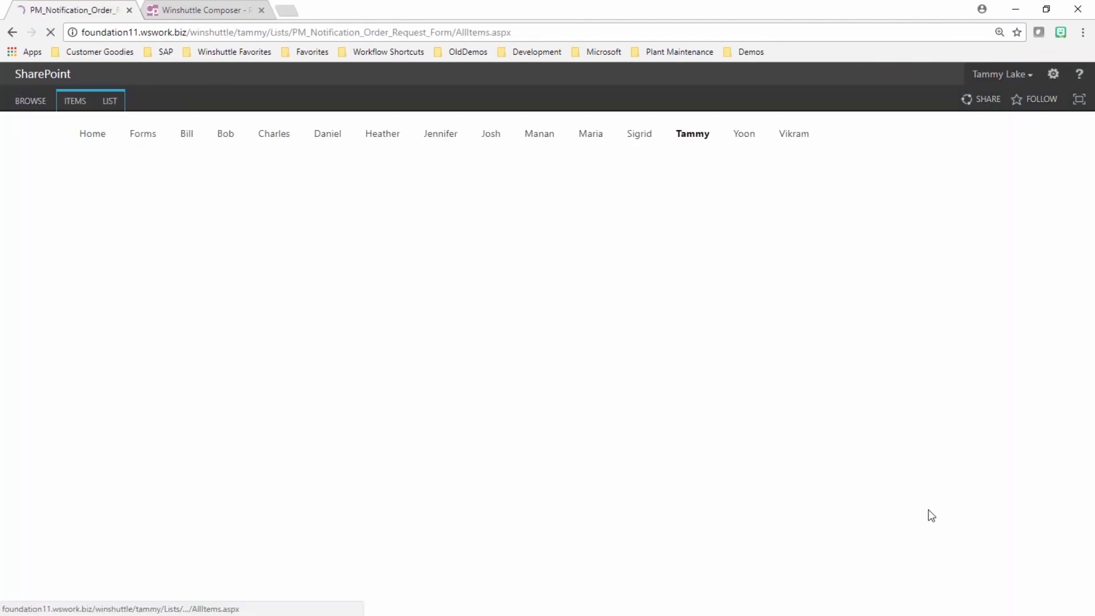